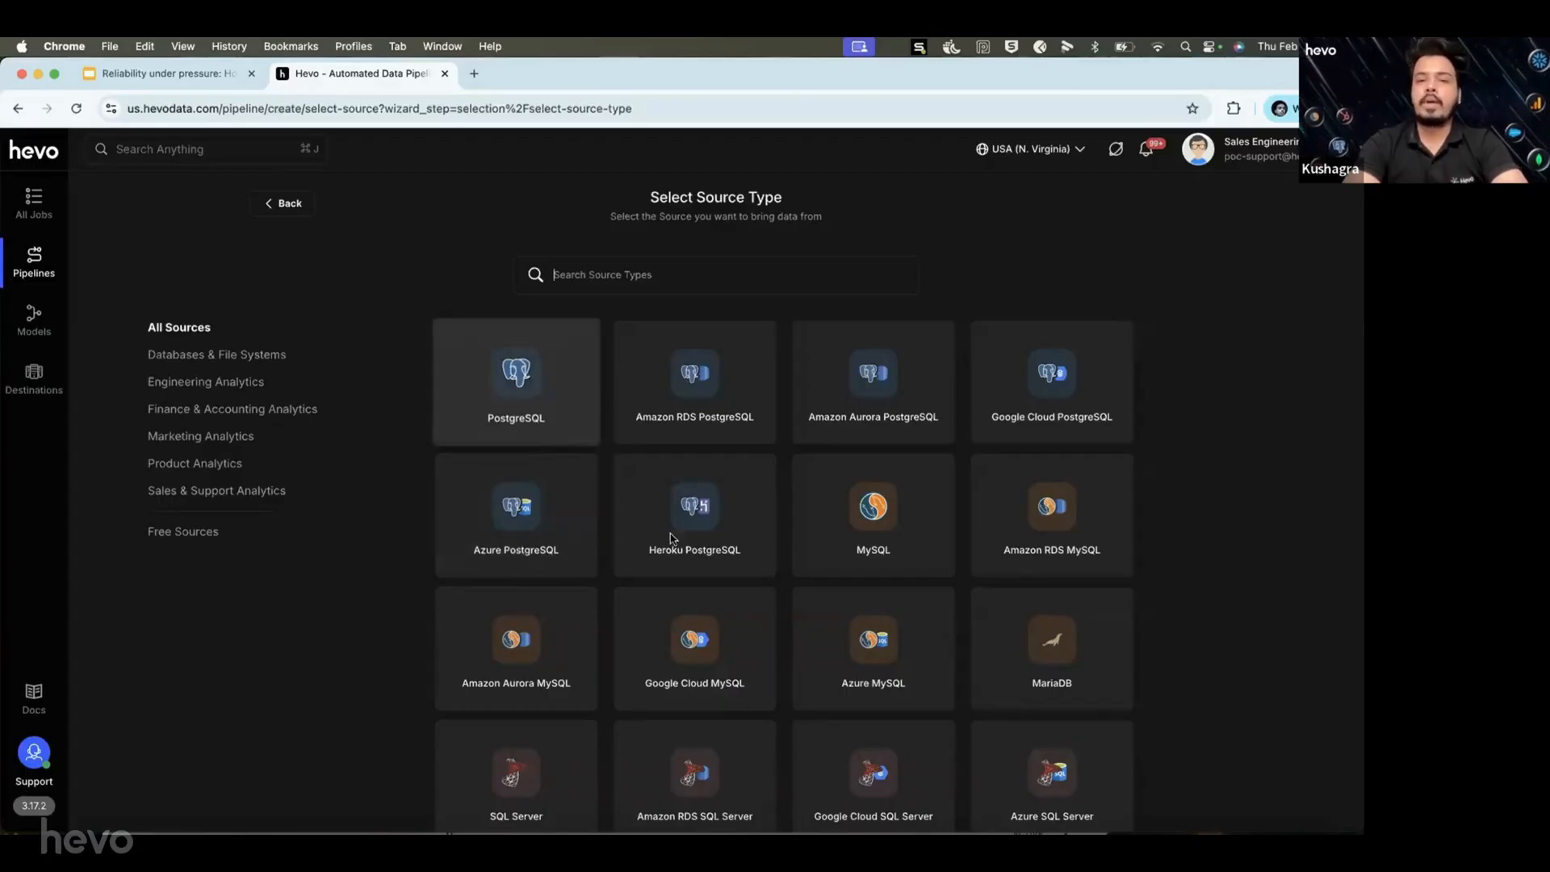
scroll(670, 539, down, 5)
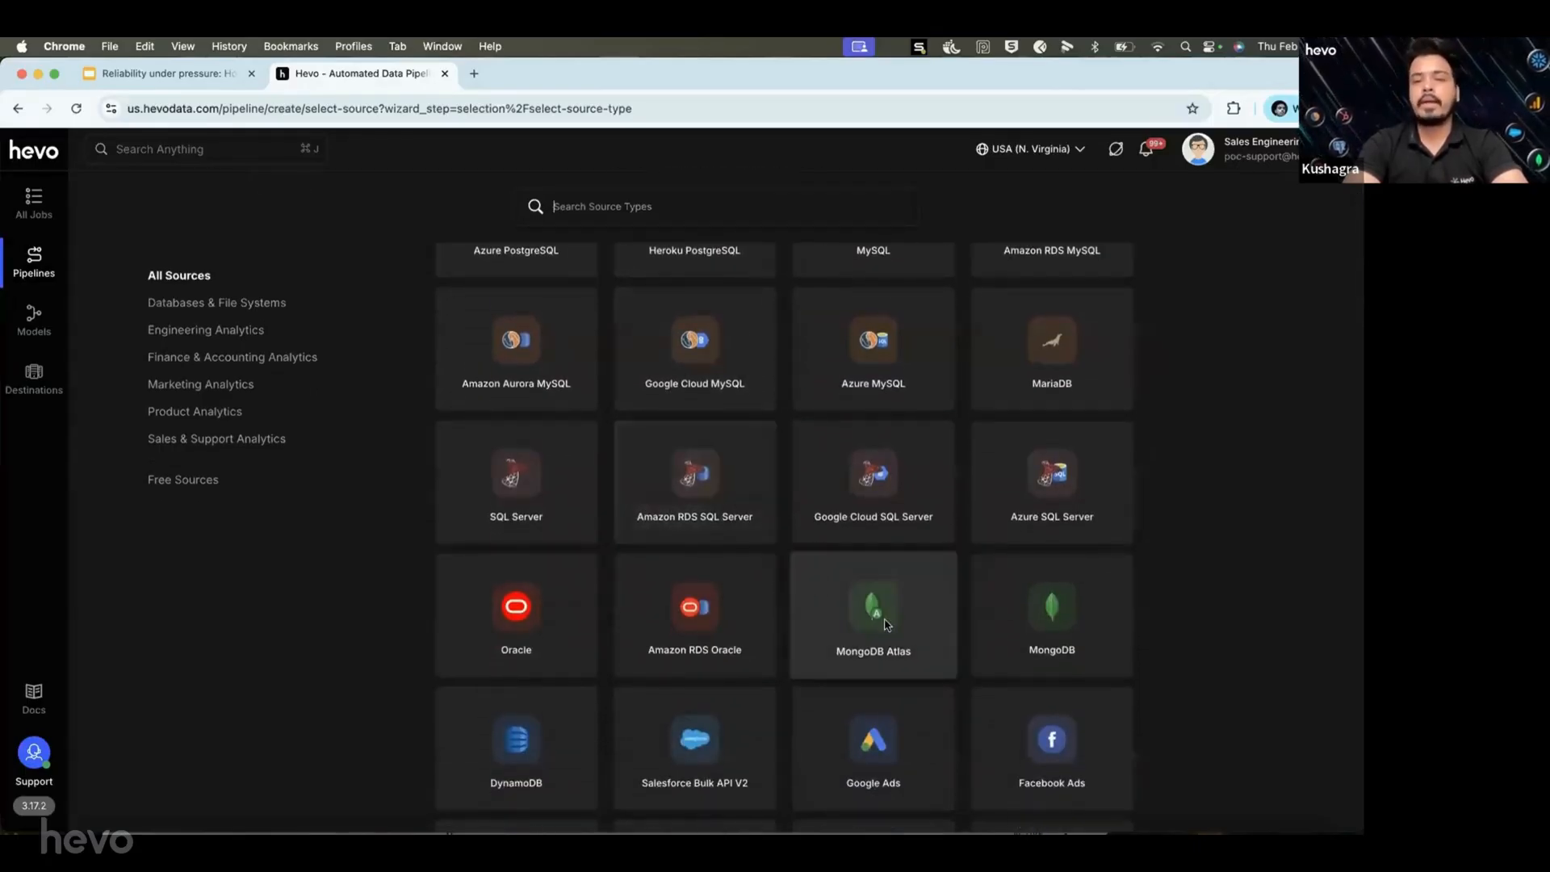
scroll(888, 620, down, 1)
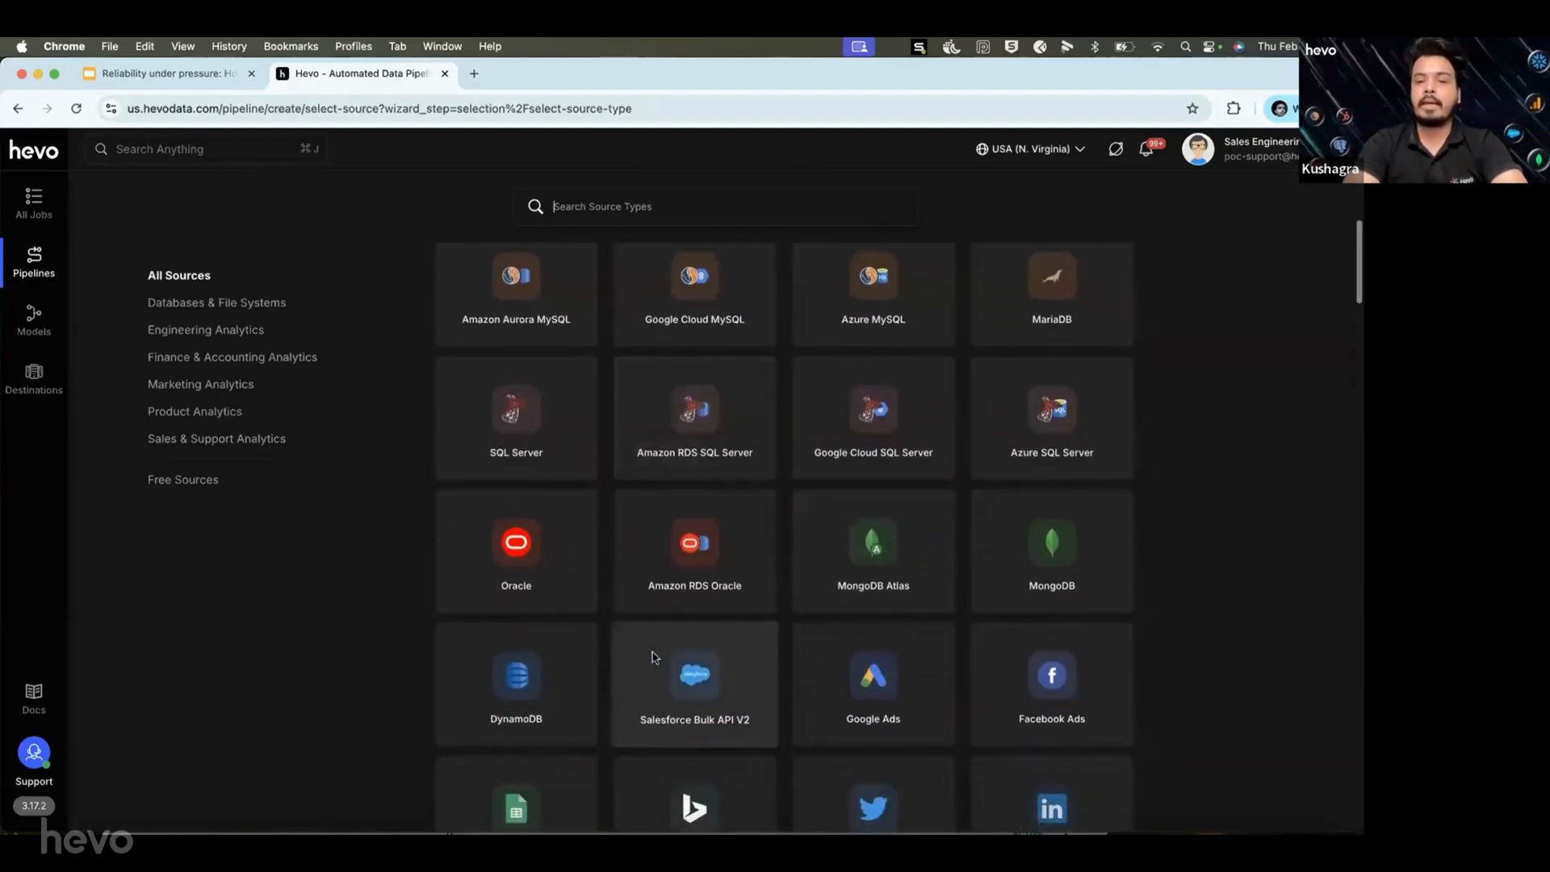
scroll(577, 660, down, 4)
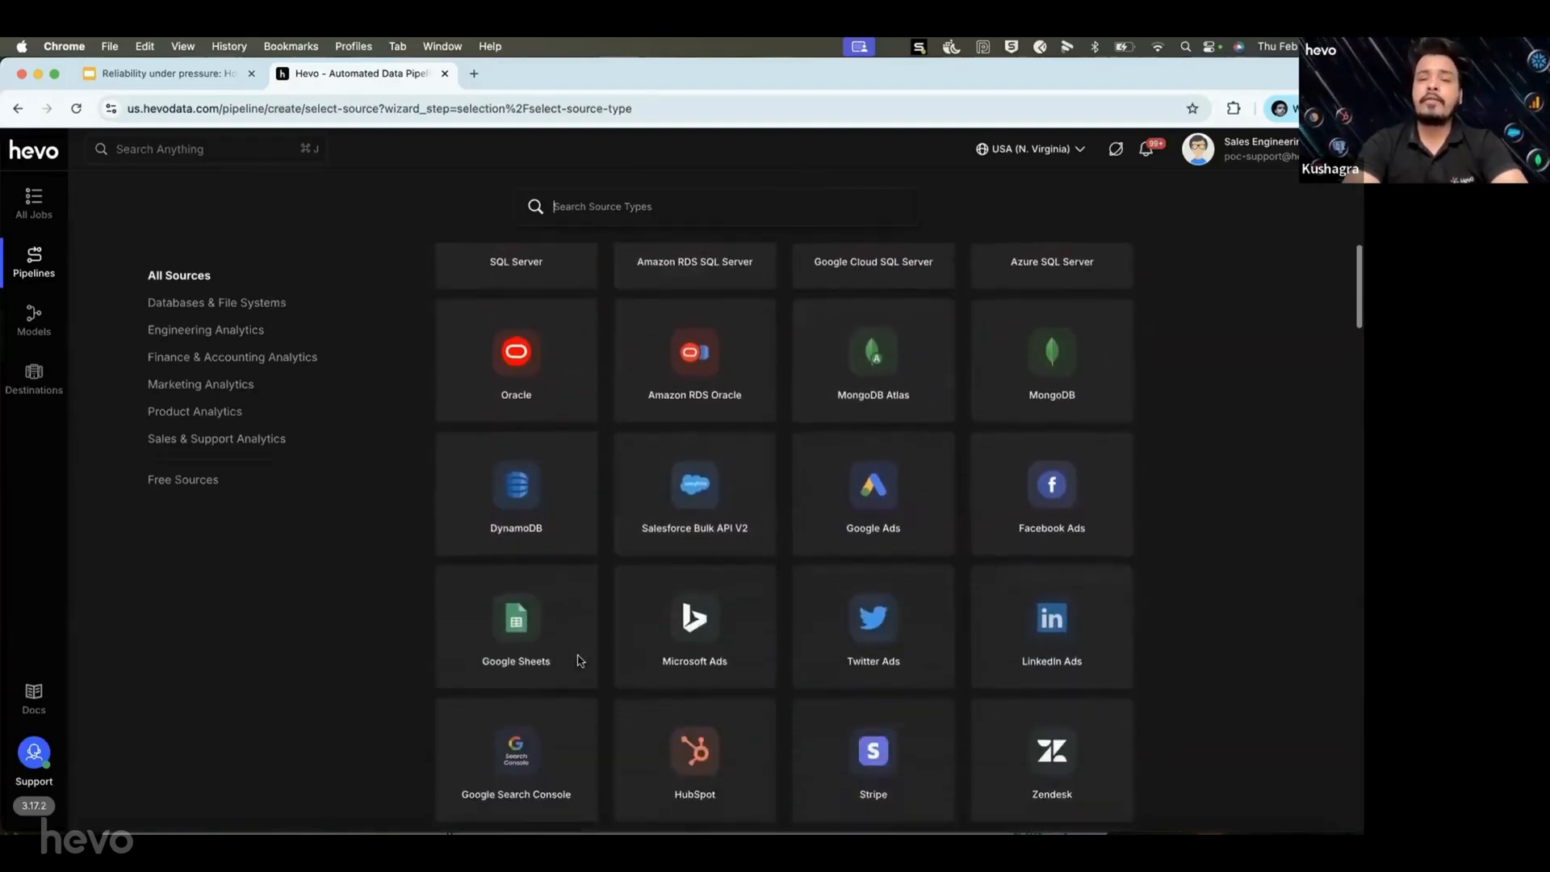
scroll(581, 660, down, 1)
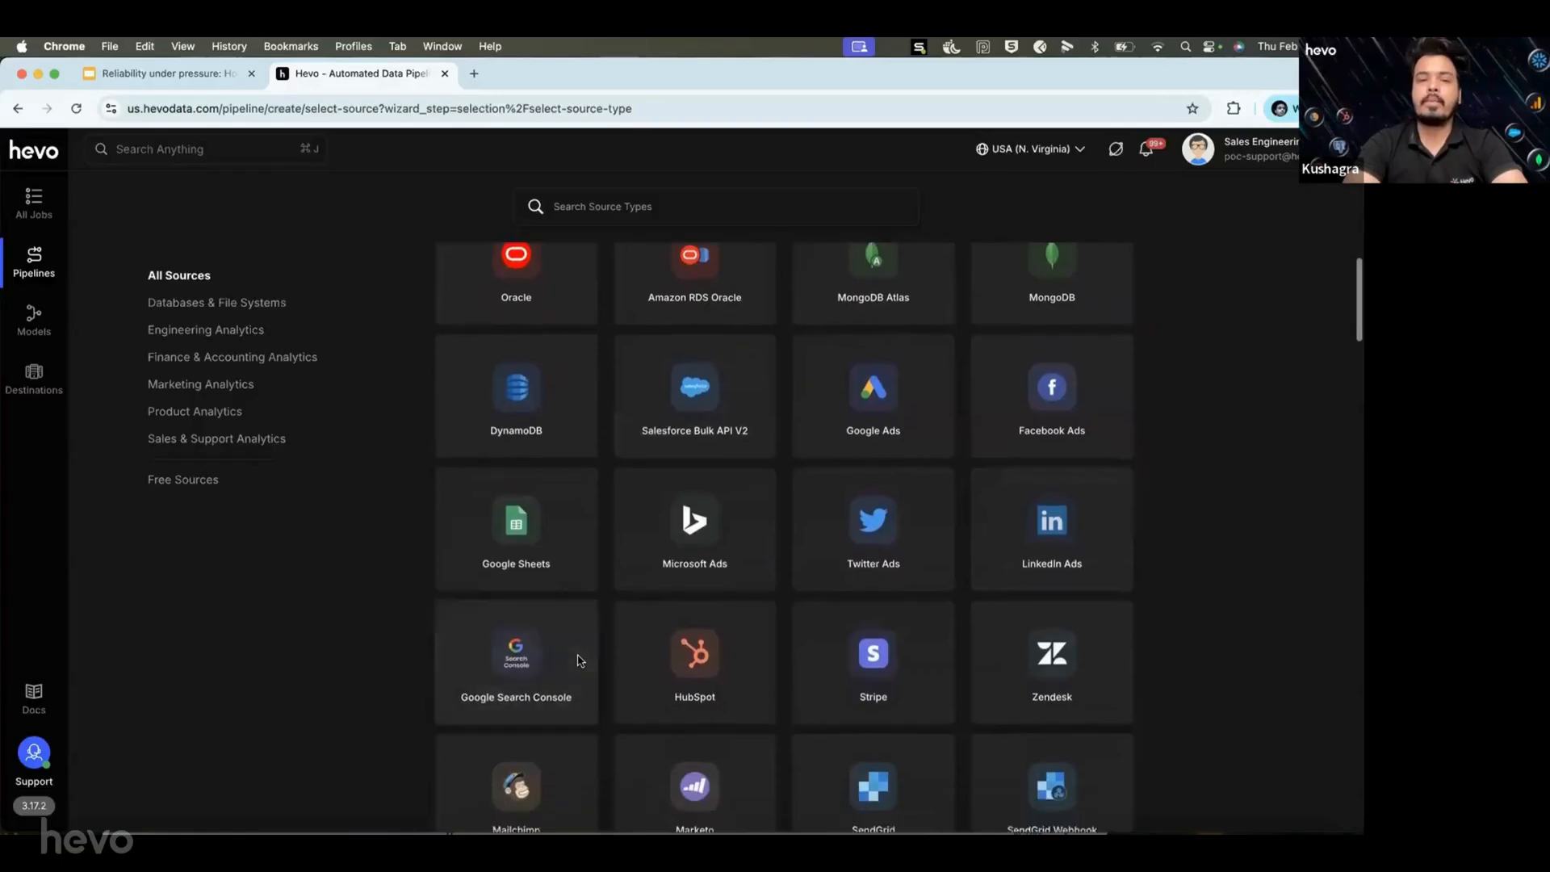
scroll(611, 653, down, 5)
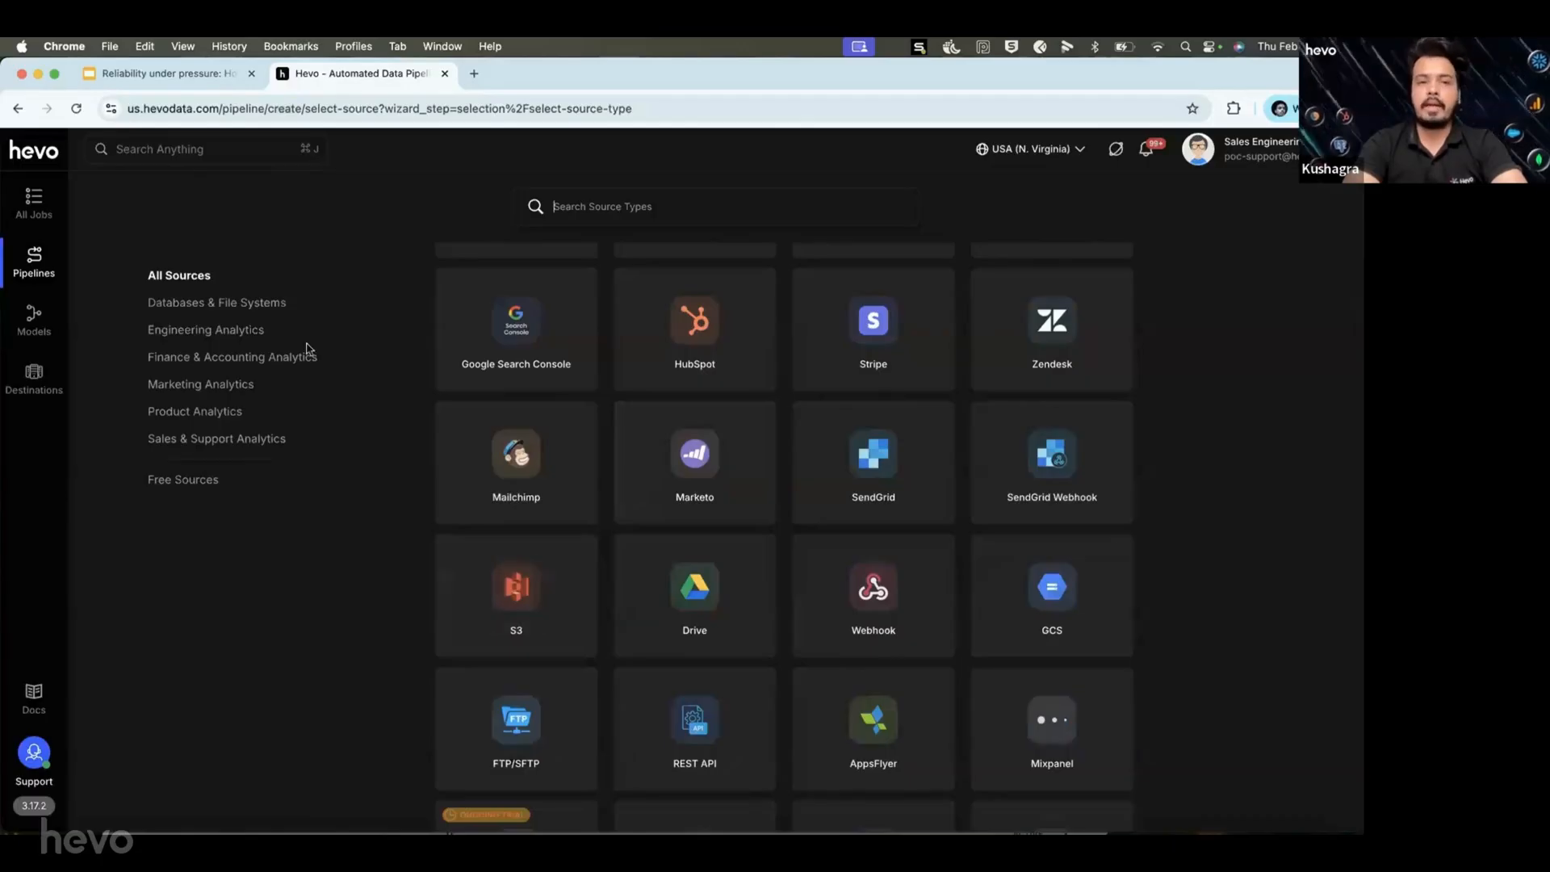
Browse the Engineering, Finance & Accounting, Marketing and Product Analytics source categories.
click(260, 336)
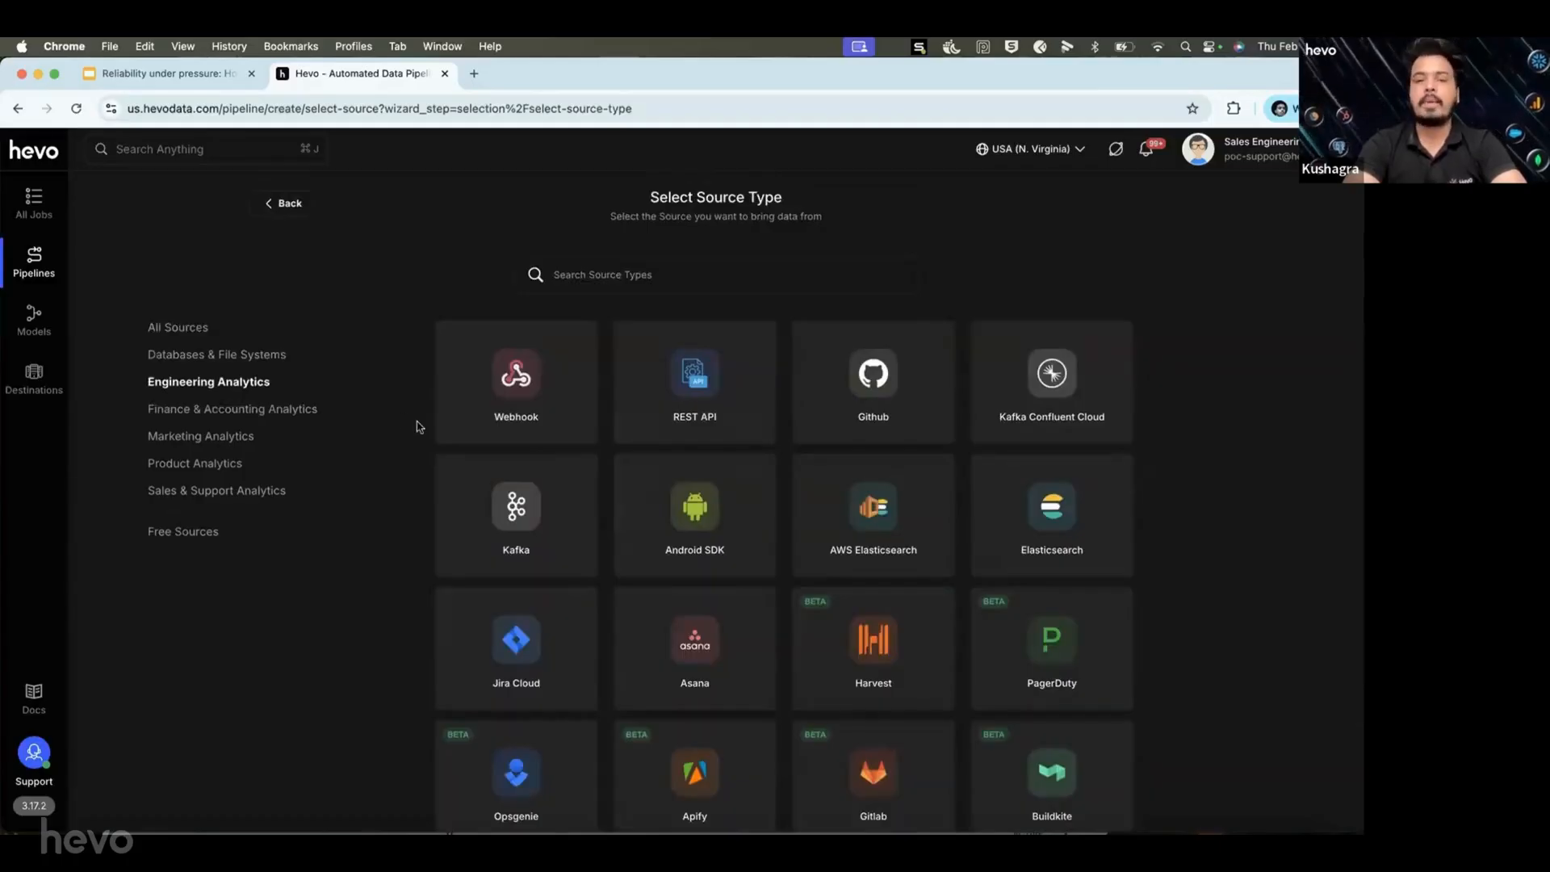
click(259, 409)
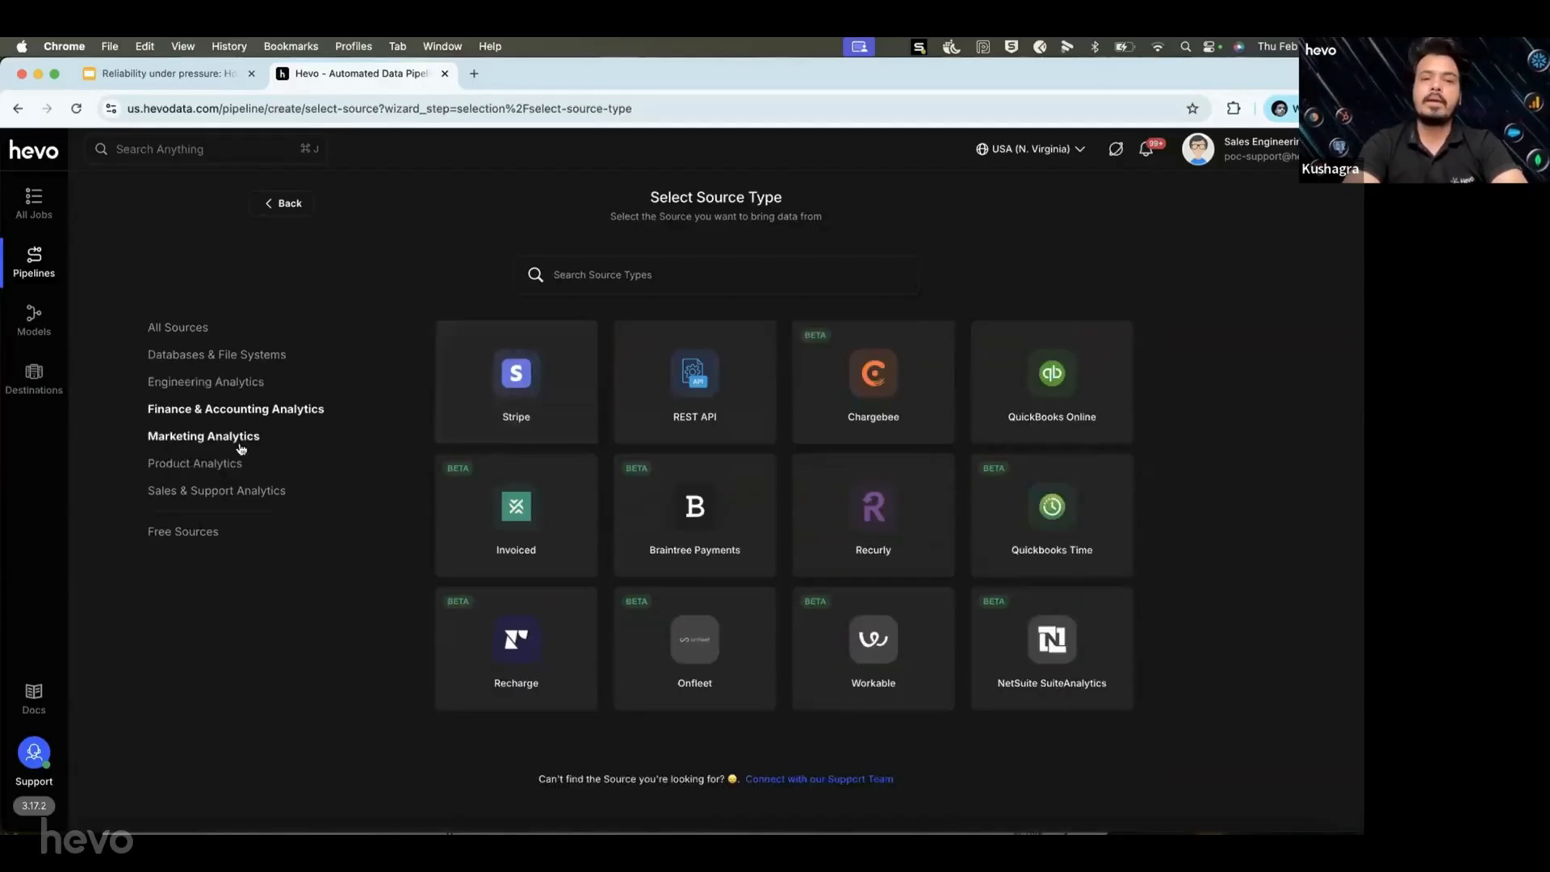
click(240, 446)
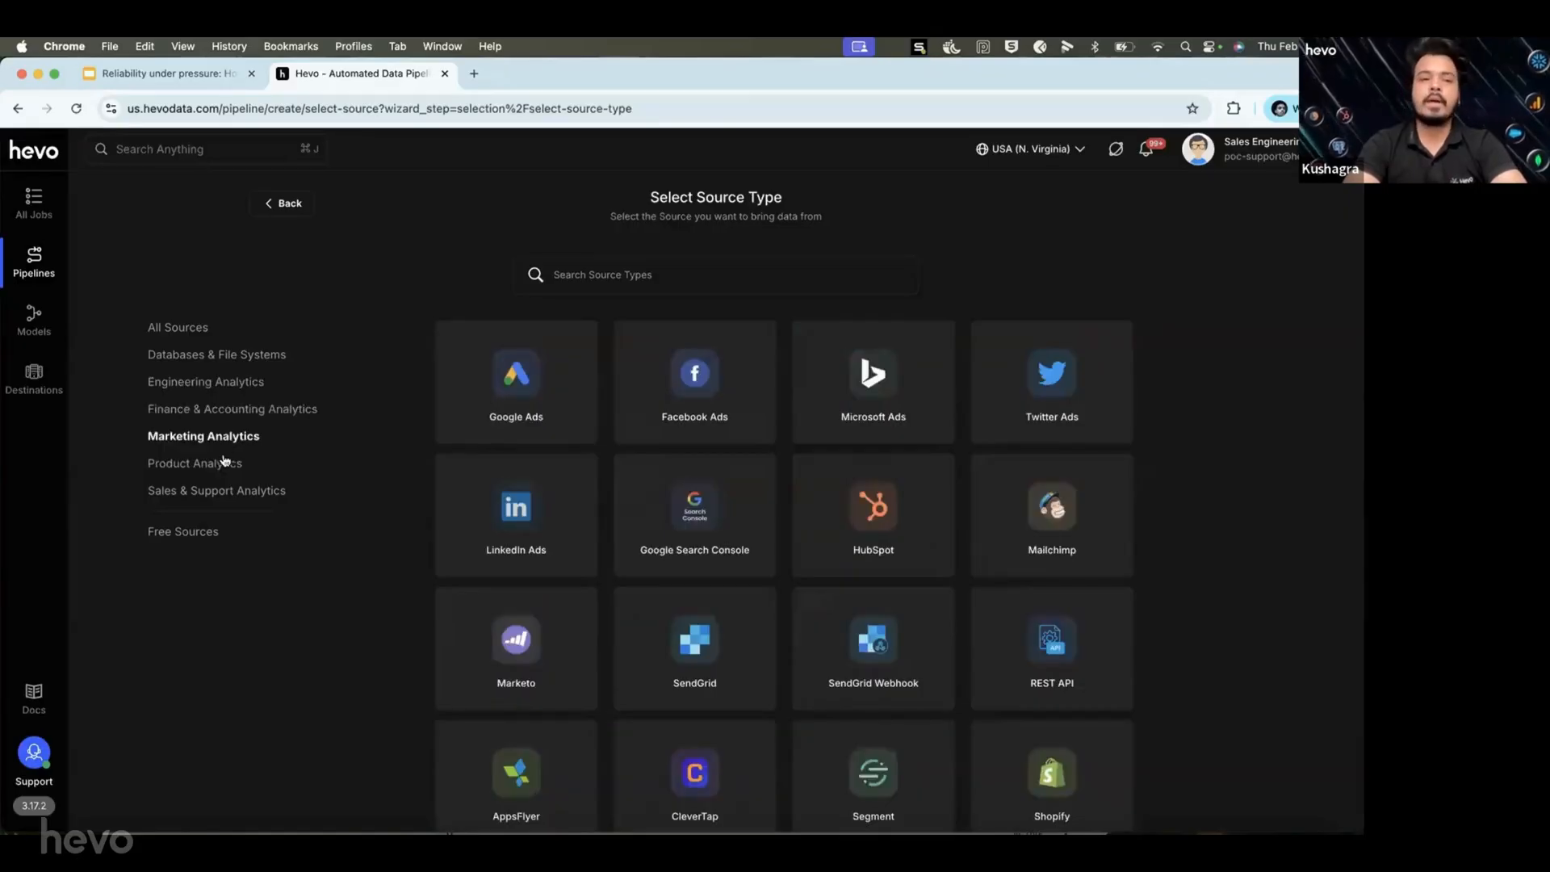
click(225, 463)
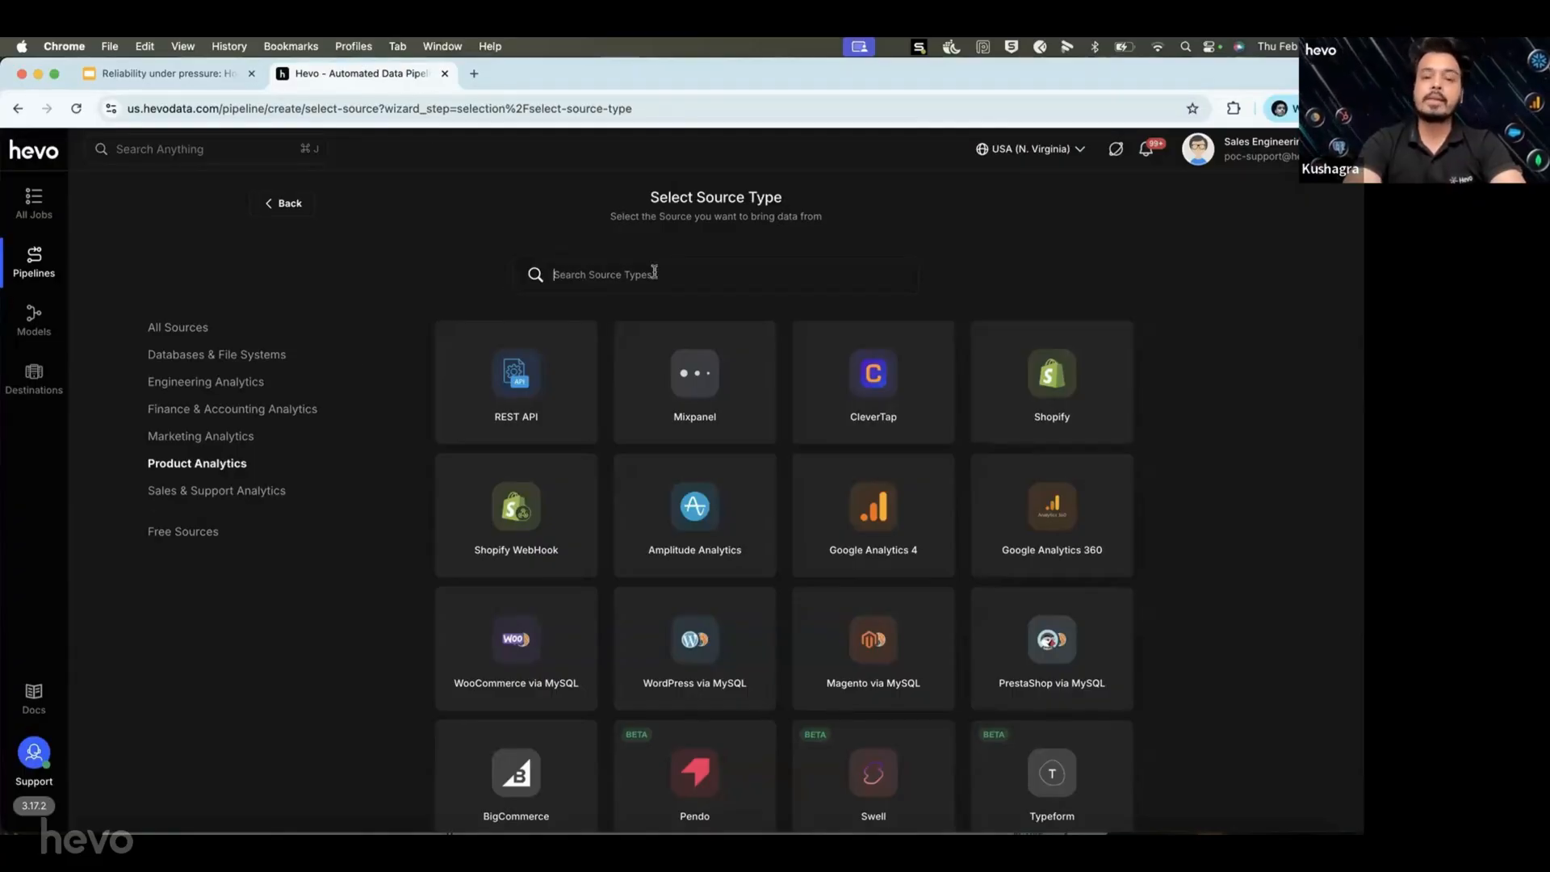
Search 'mysql', choose Amazon RDS MySQL as source and Snowflake as destination.
text(mysql)
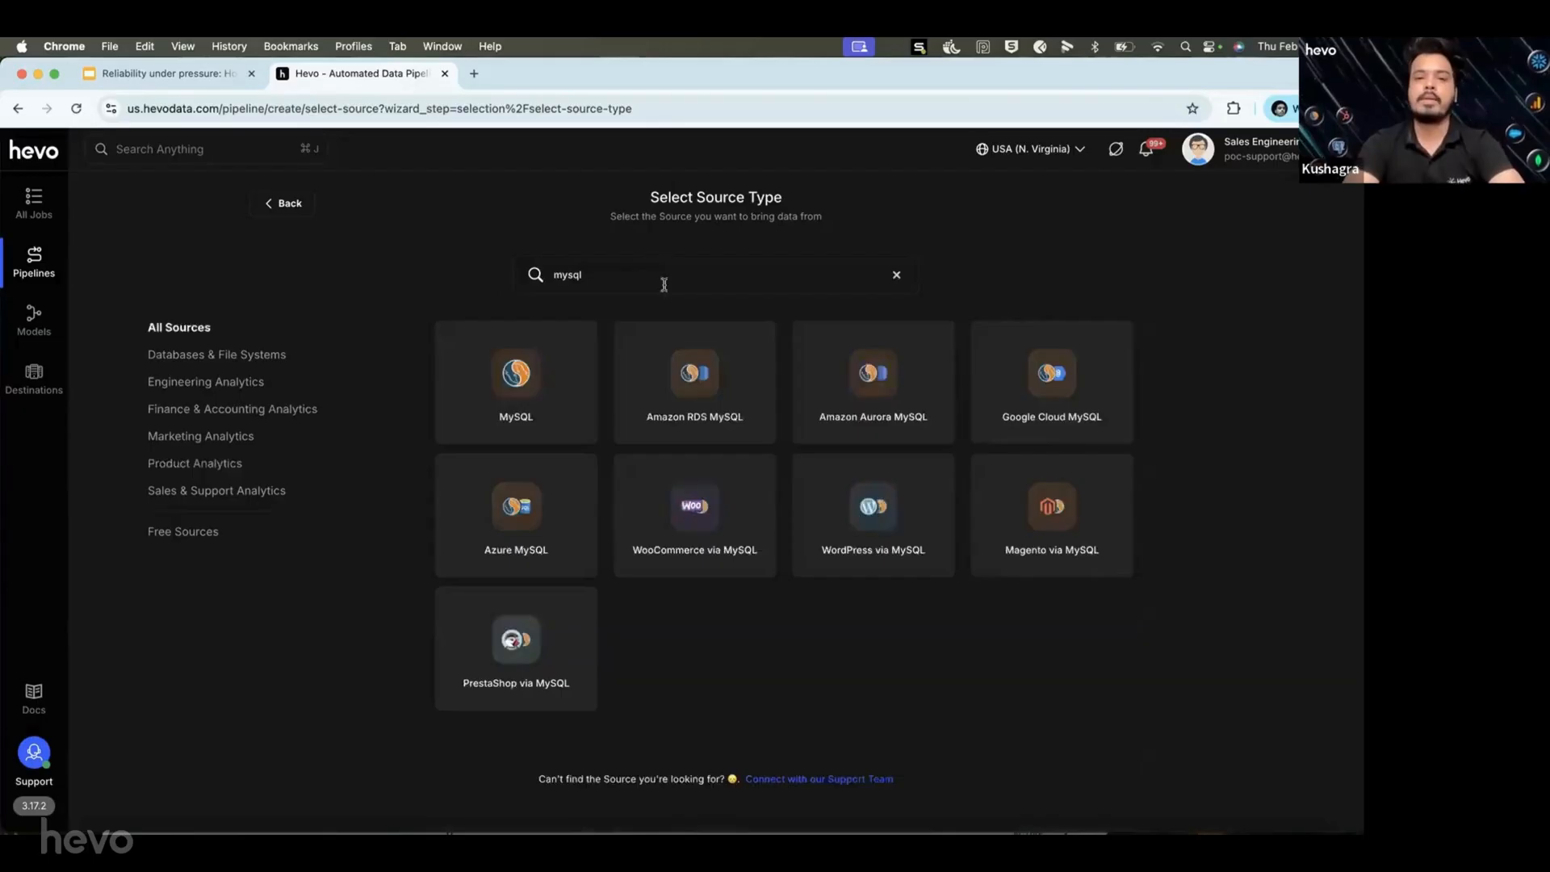
click(713, 337)
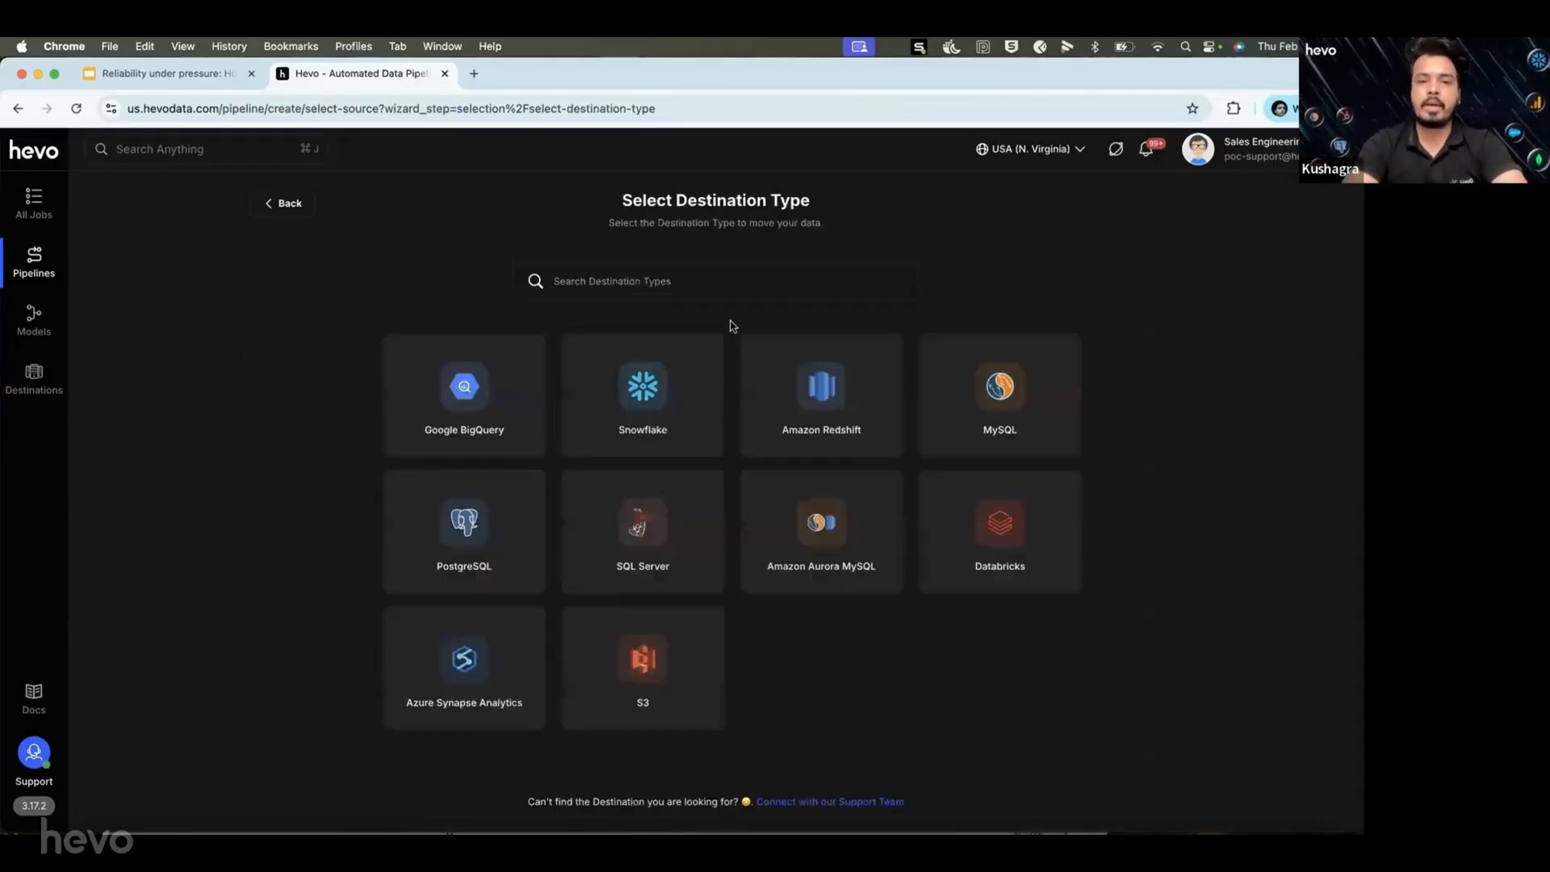
click(646, 368)
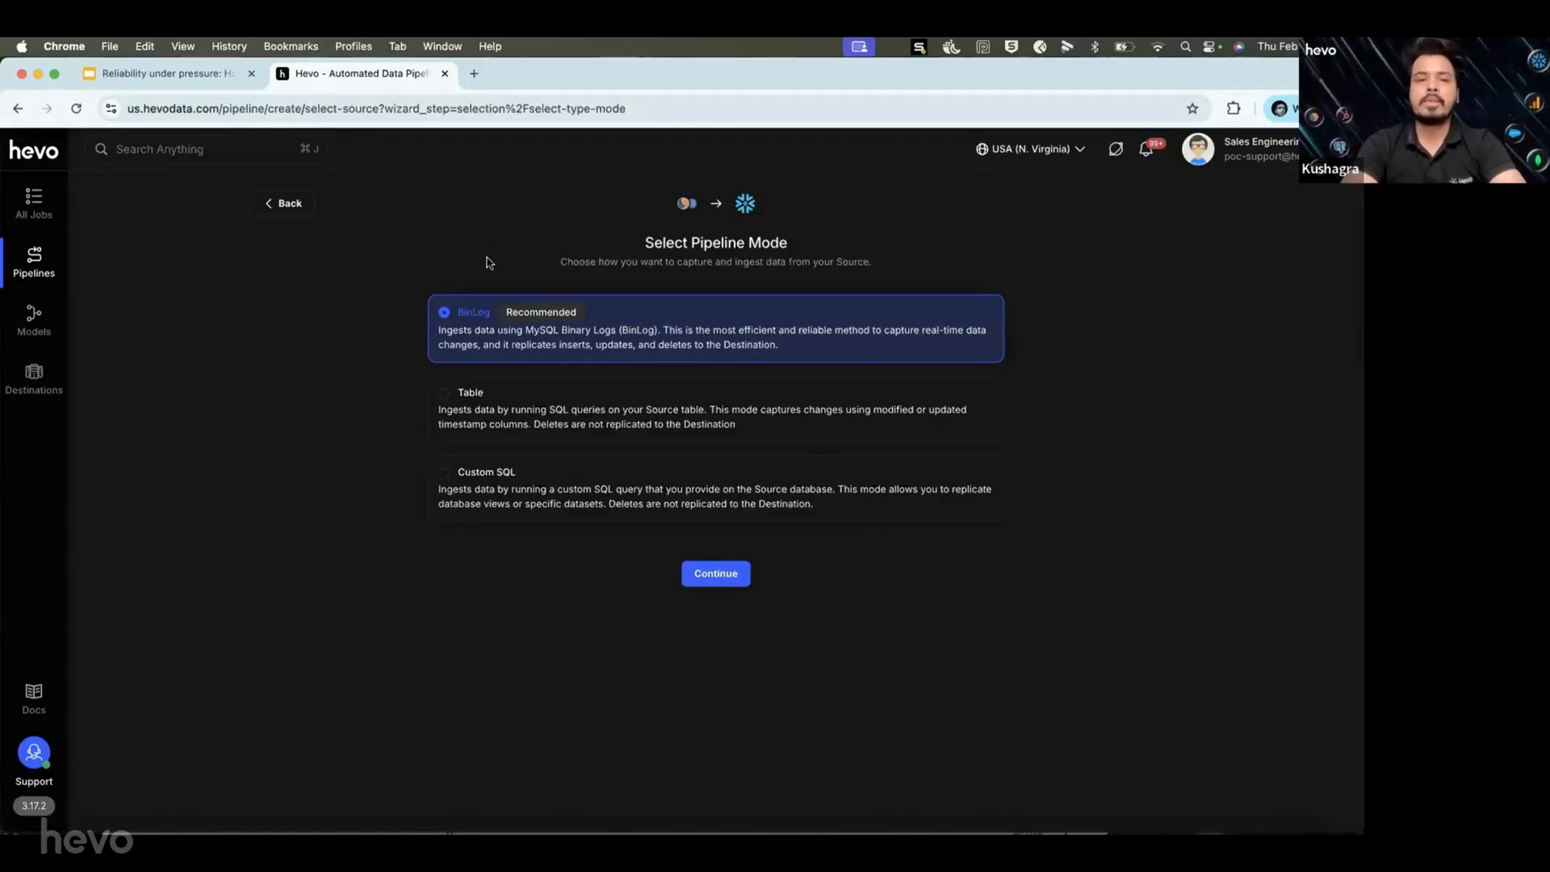
Keep BinLog as the pipeline ingestion mode and continue to source configuration.
click(712, 574)
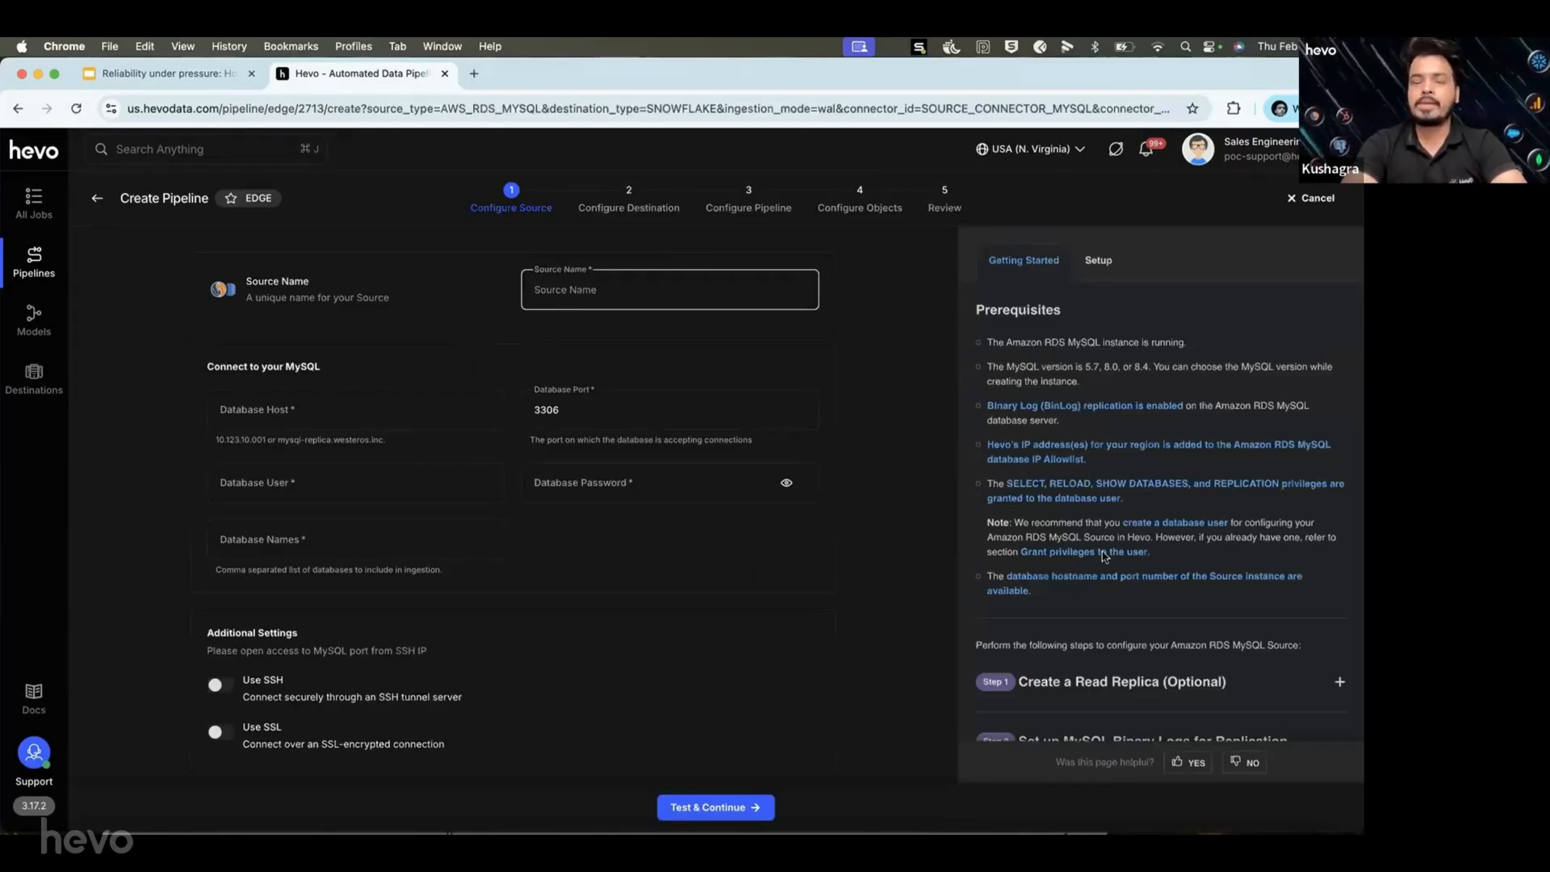
scroll(1102, 556, down, 3)
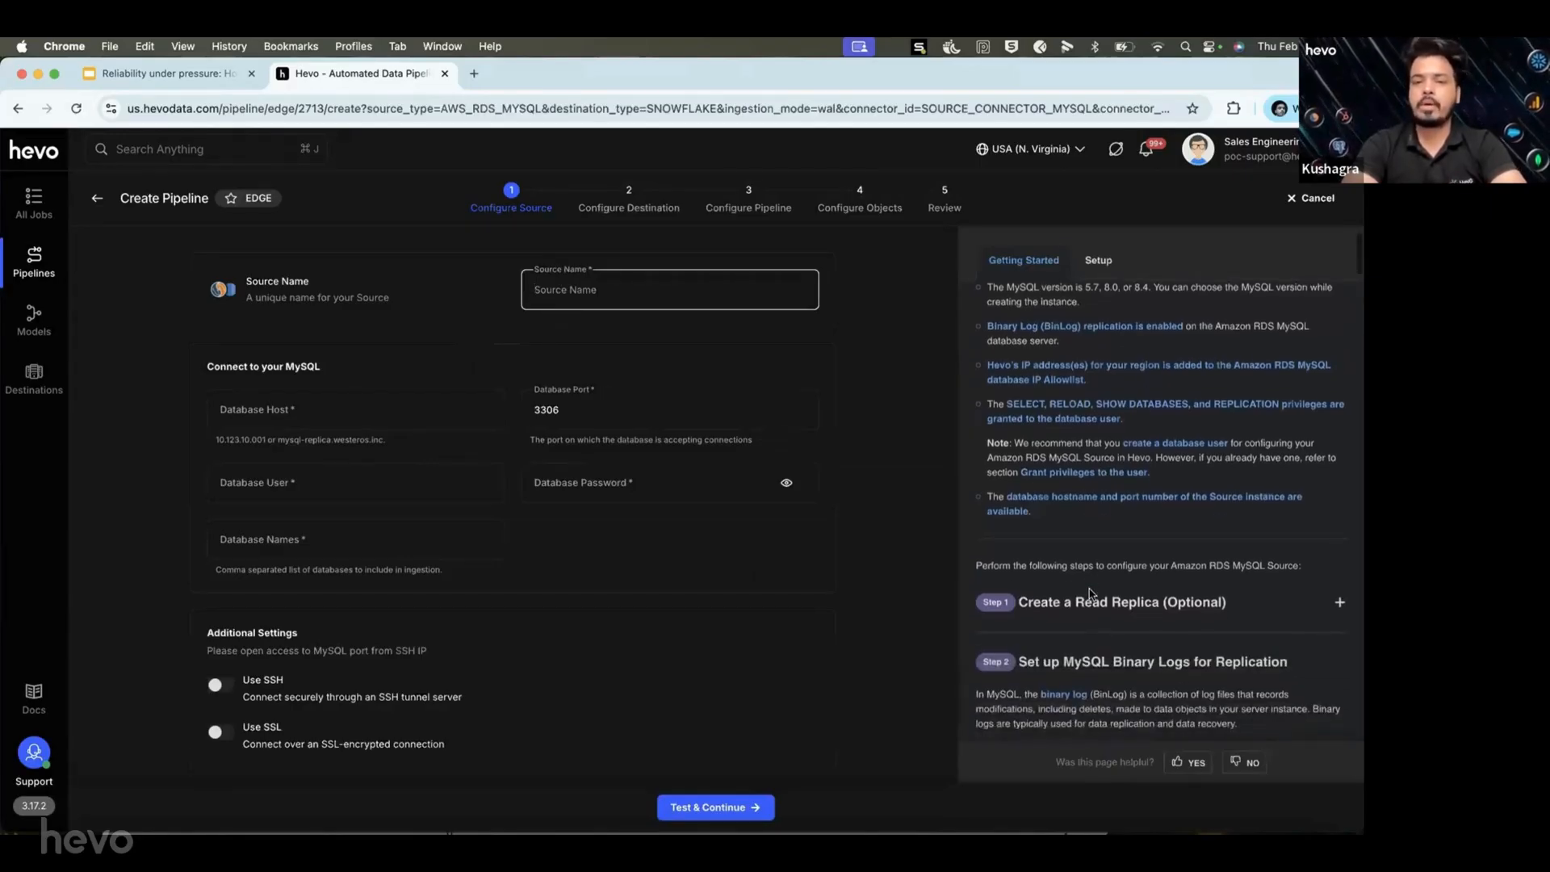
scroll(1090, 591, down, 3)
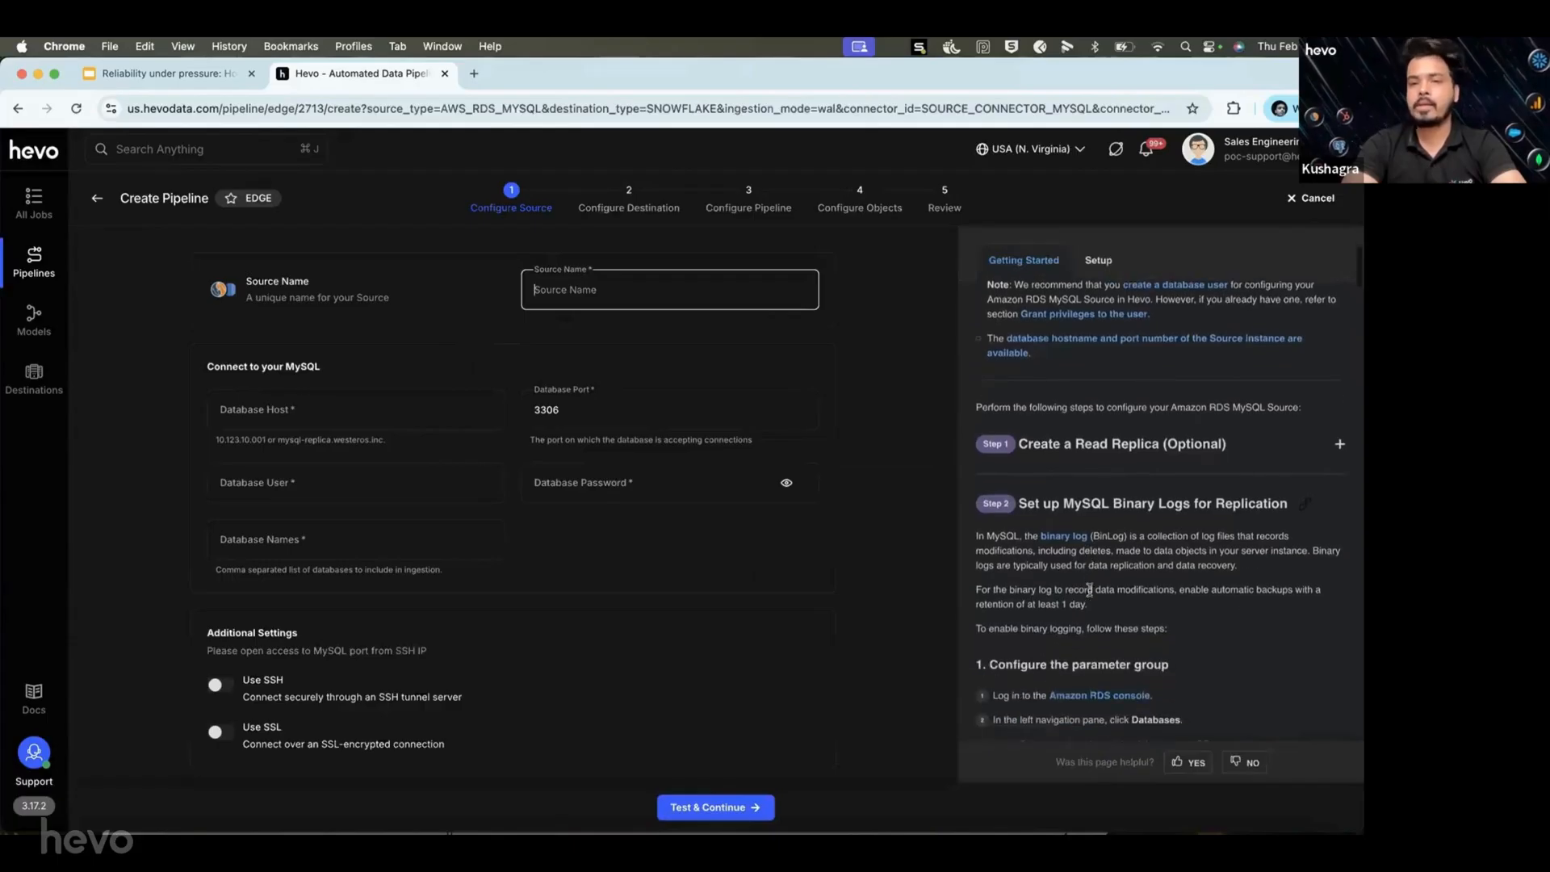
scroll(1089, 592, down, 7)
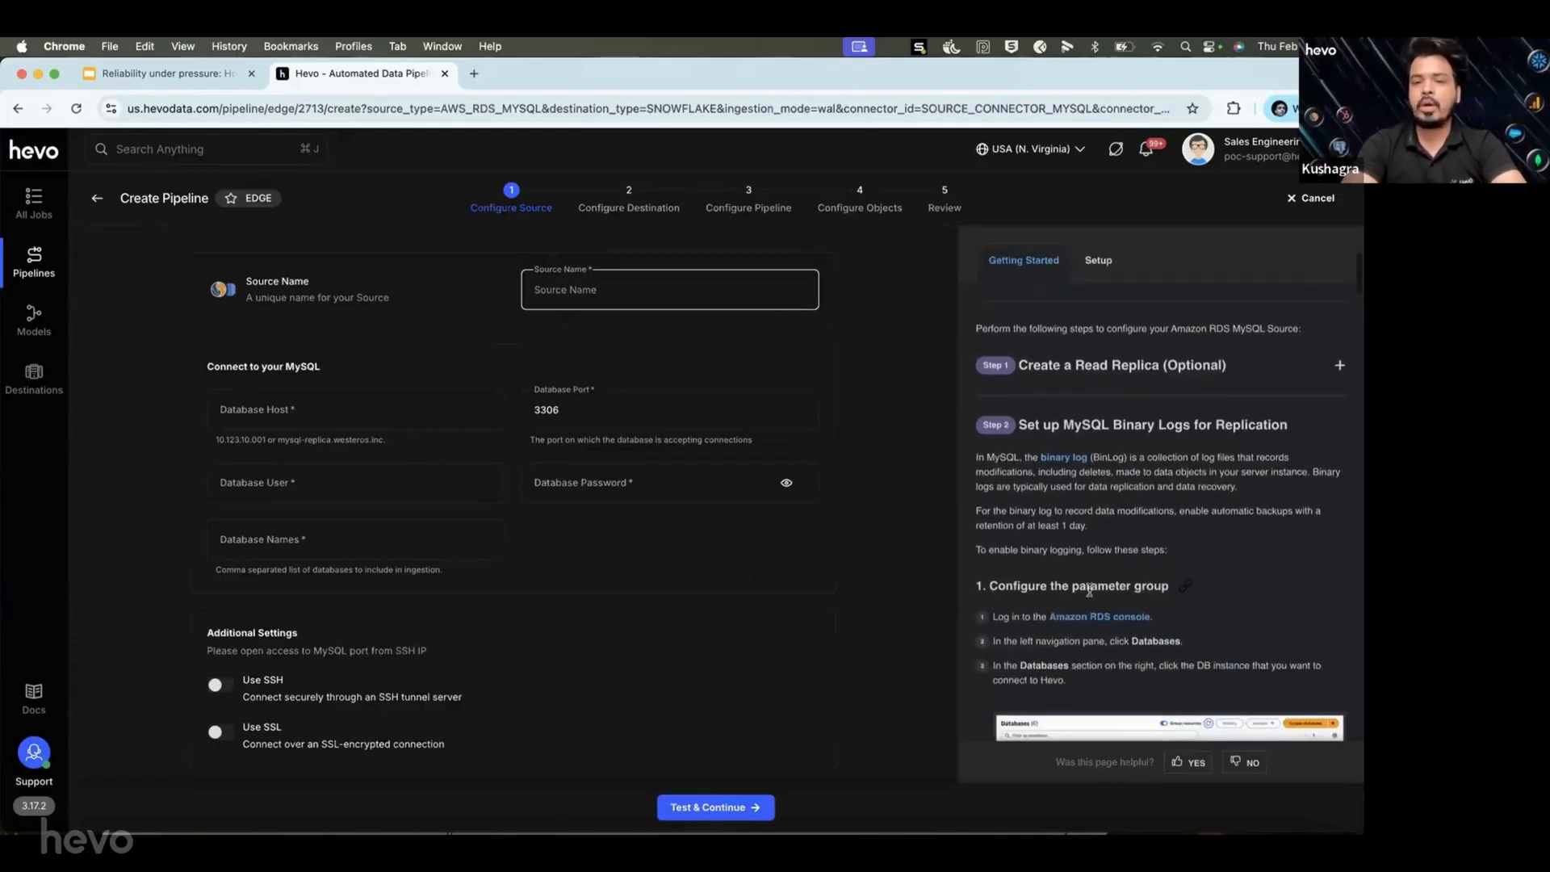
scroll(1091, 594, down, 20)
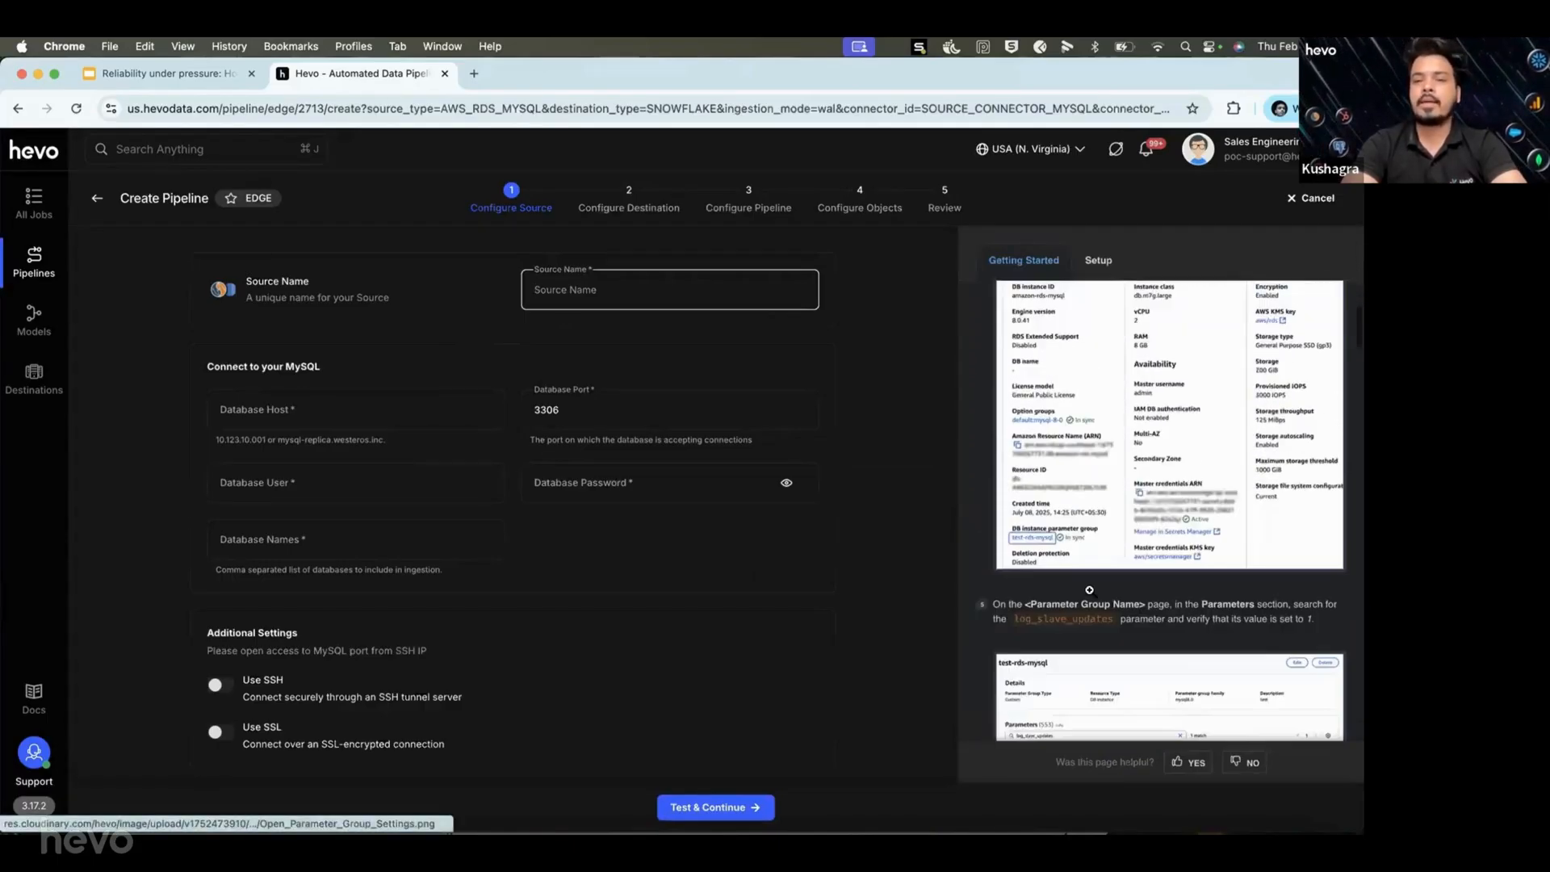
scroll(1091, 594, down, 2)
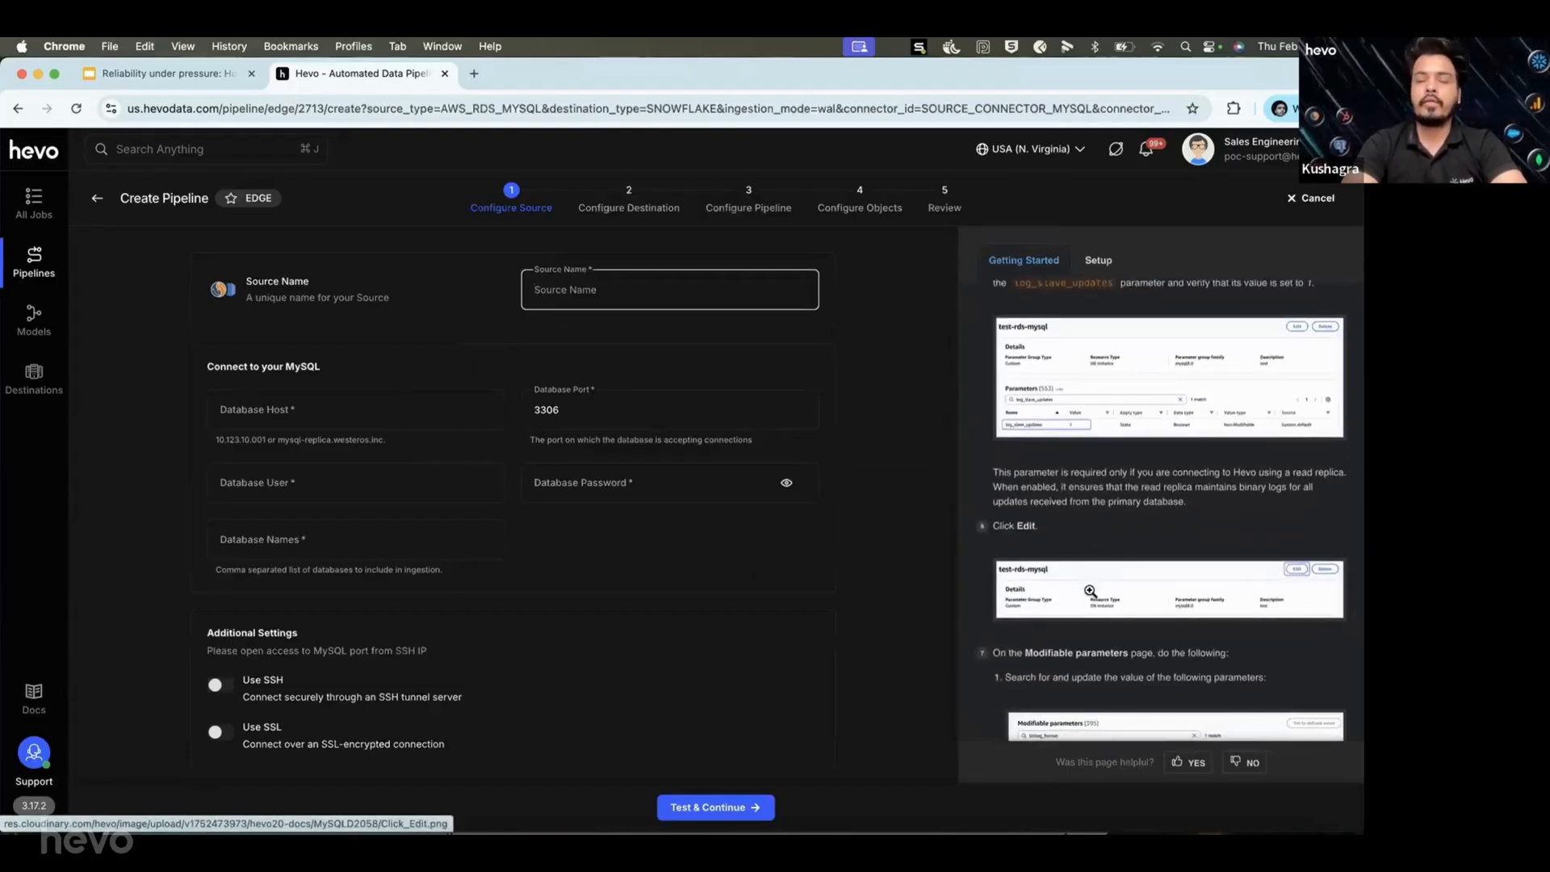
scroll(1090, 591, down, 8)
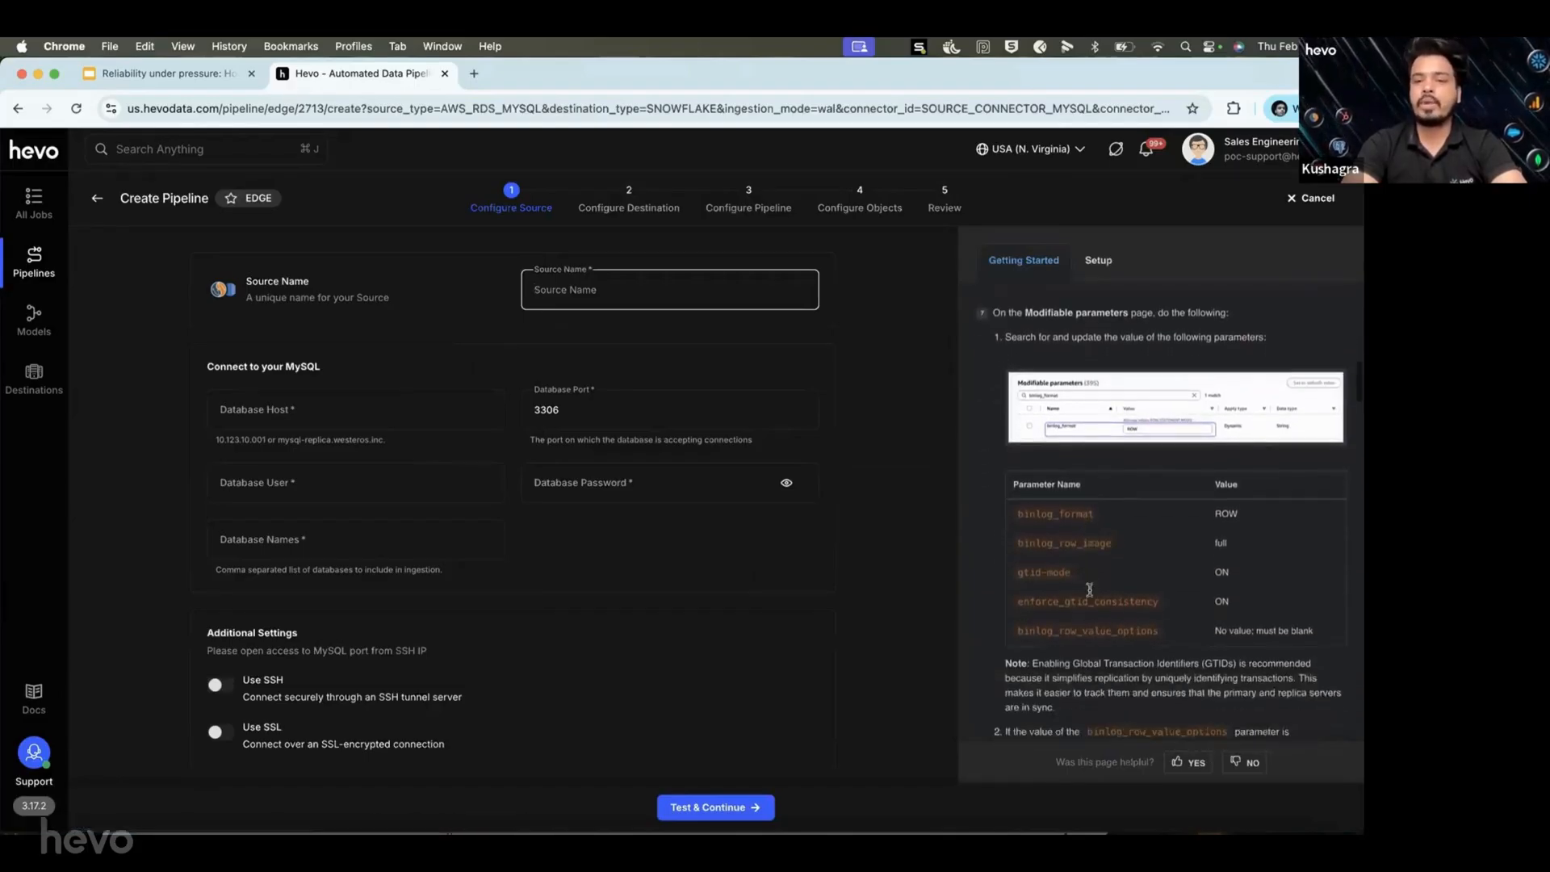
scroll(1089, 590, down, 18)
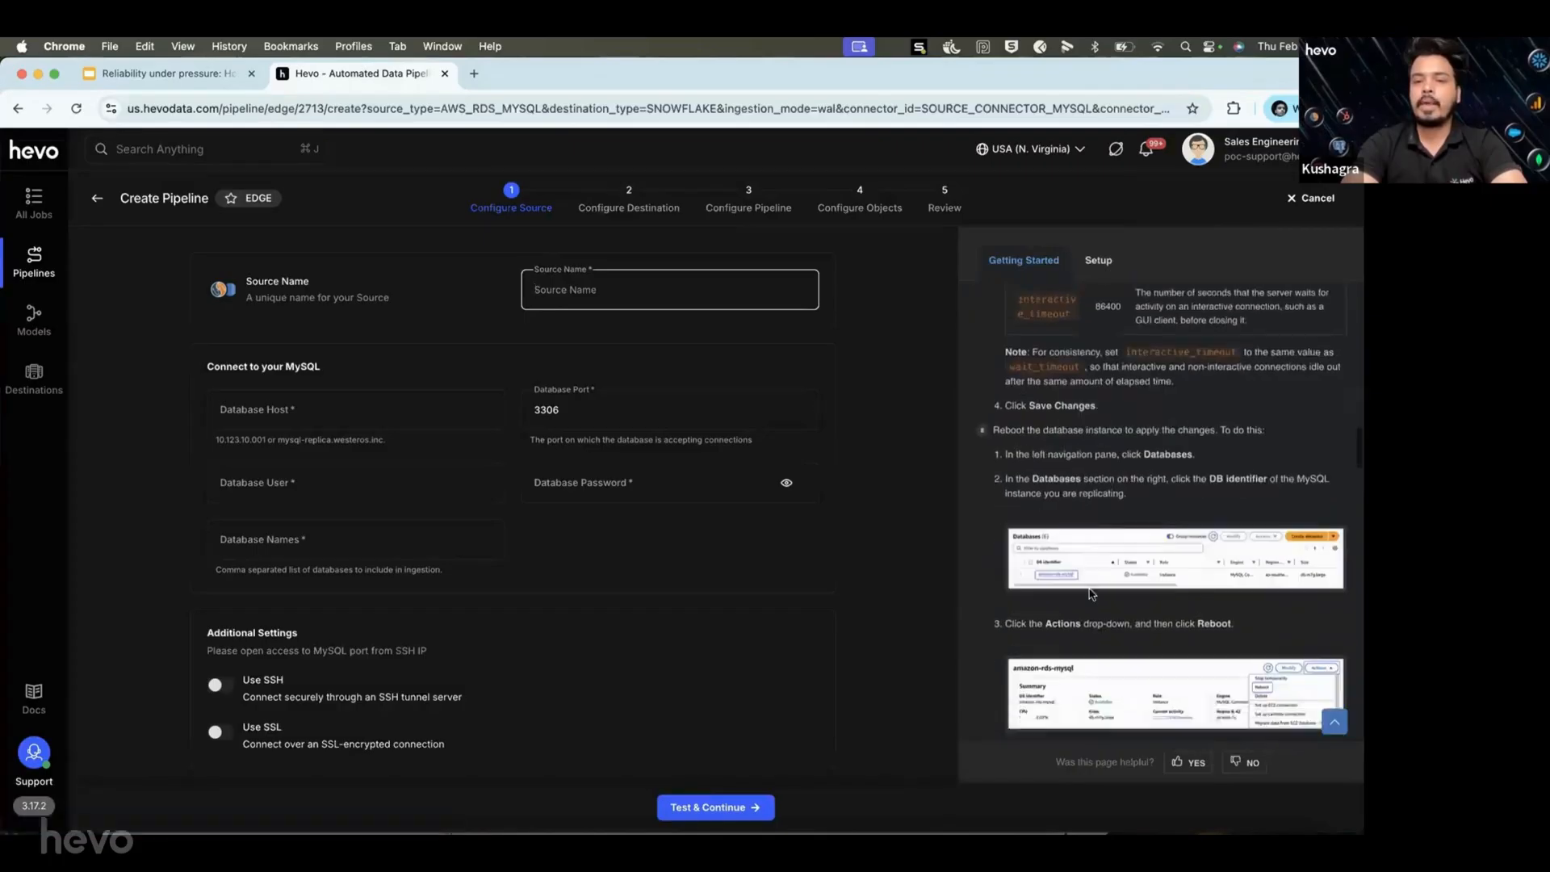
scroll(1089, 594, down, 12)
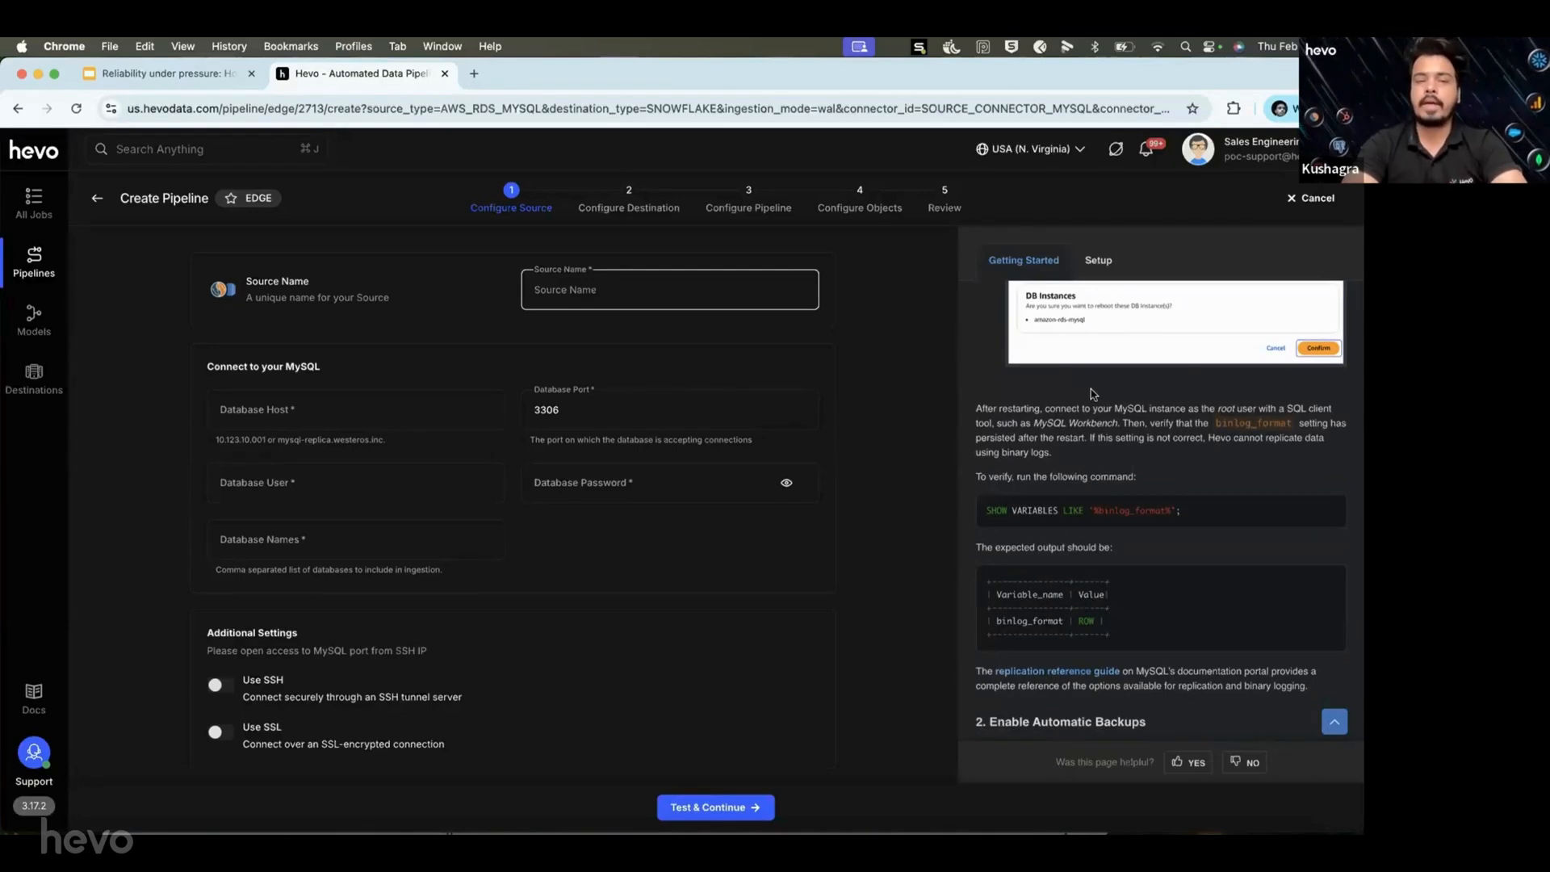
scroll(1091, 403, up, 20)
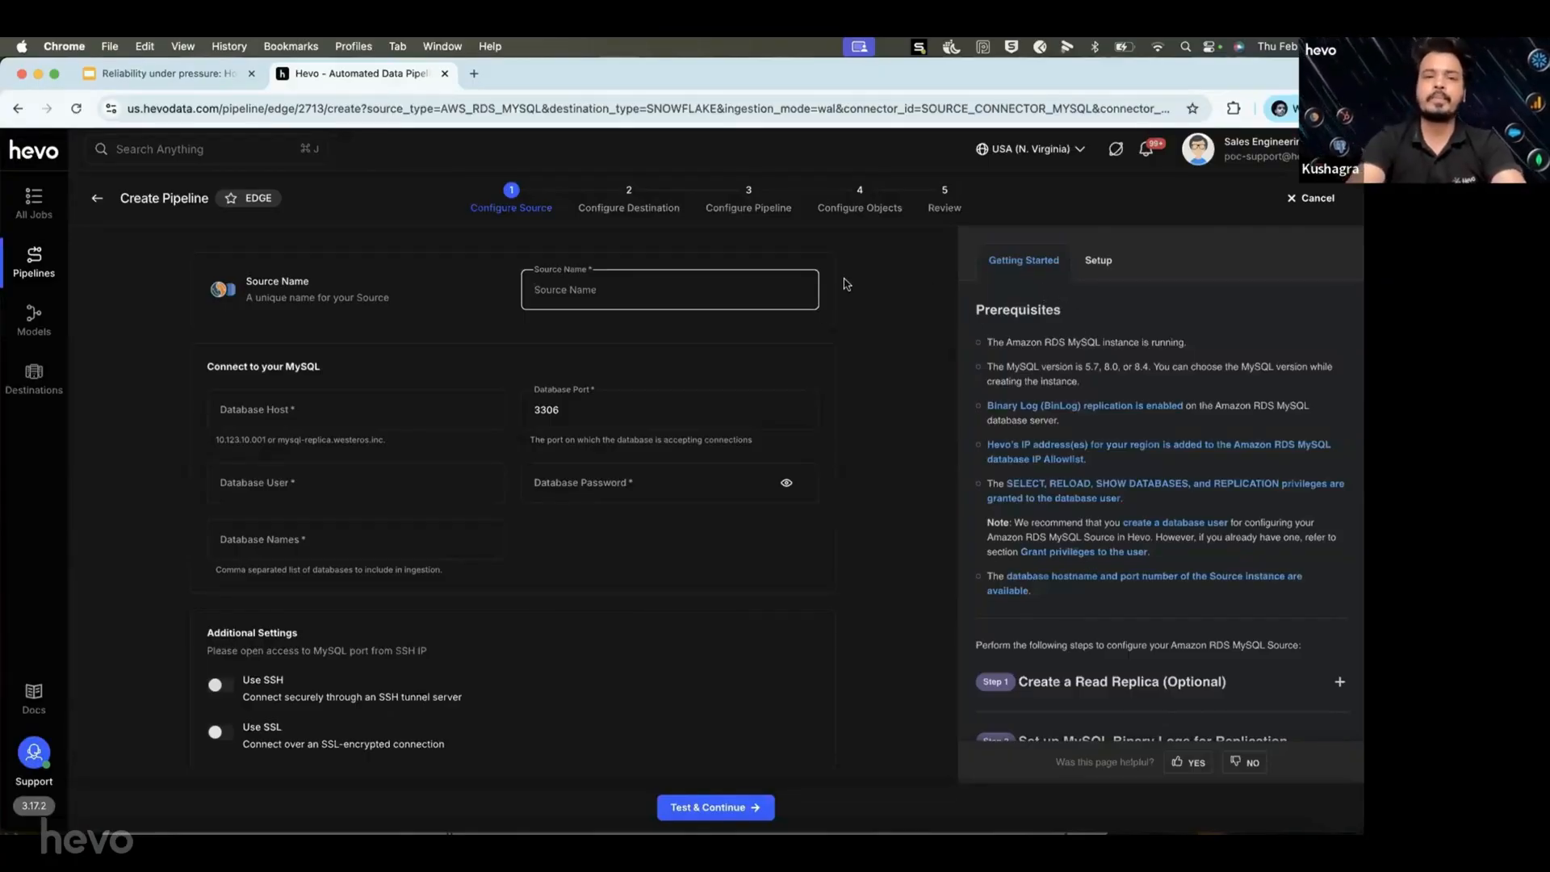
Name the source 'rds', paste the database host, and enter user root with its password.
text(rds)
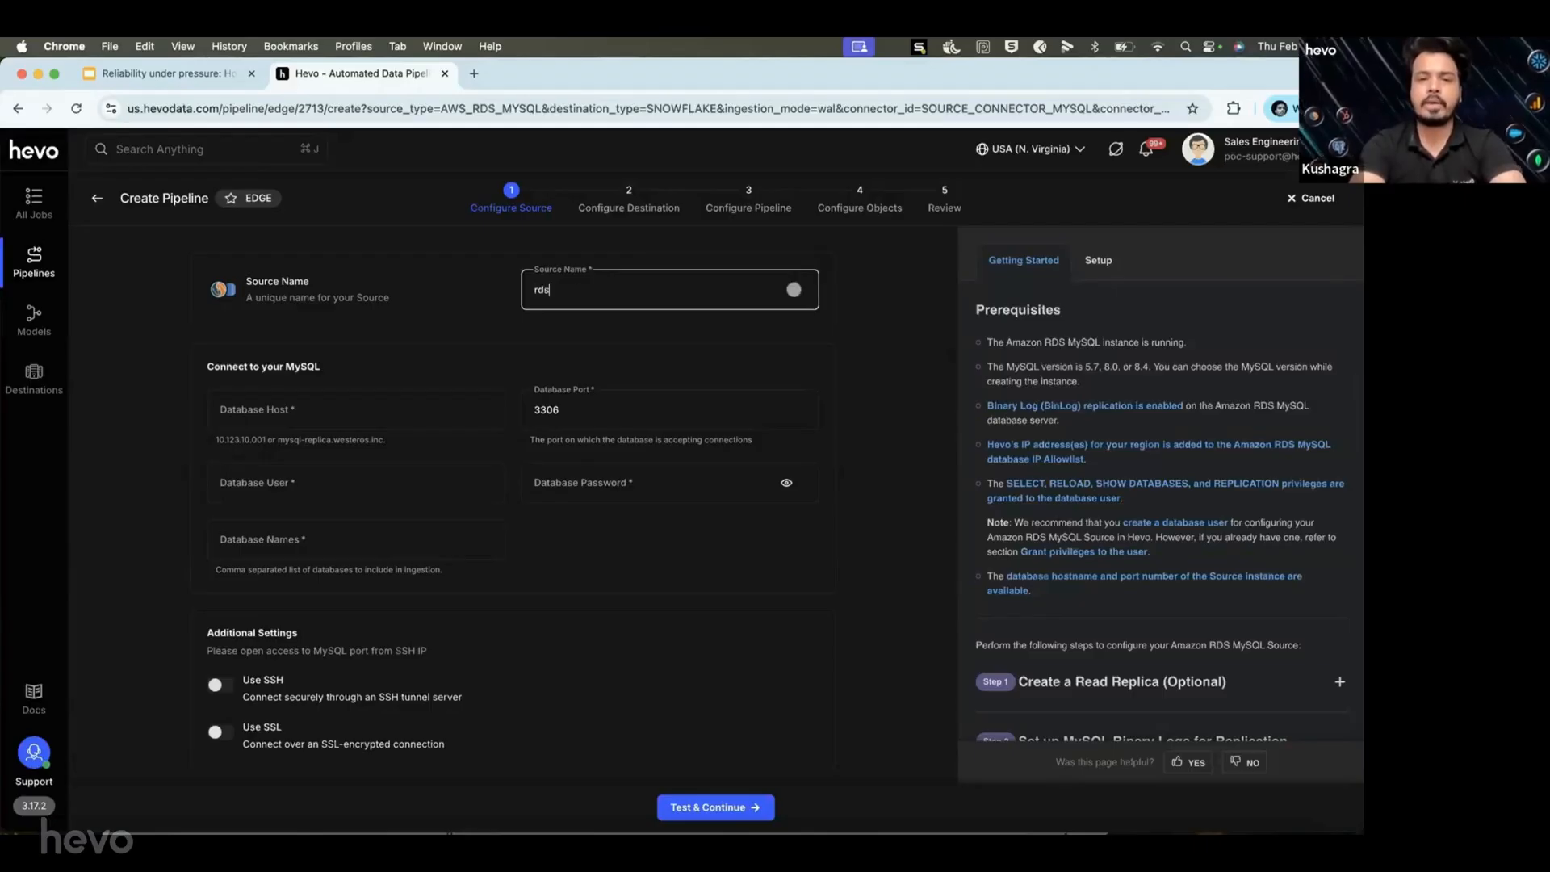
click(413, 396)
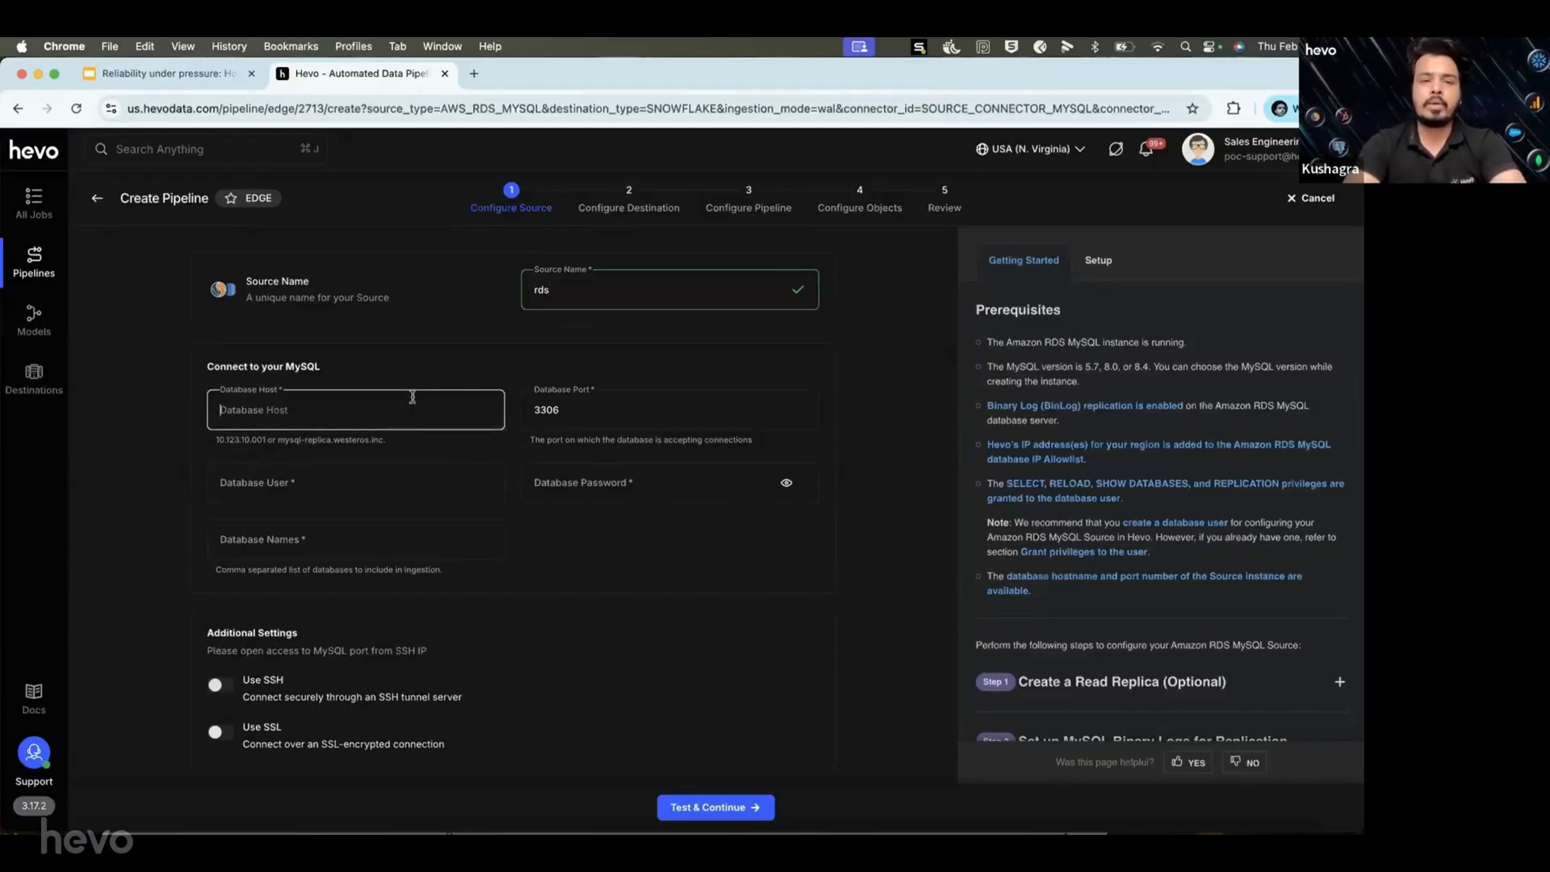
text(se-mysql-demo.cbkxpqzrifdm.us-east-1.rds.amazonaws.com)
click(375, 484)
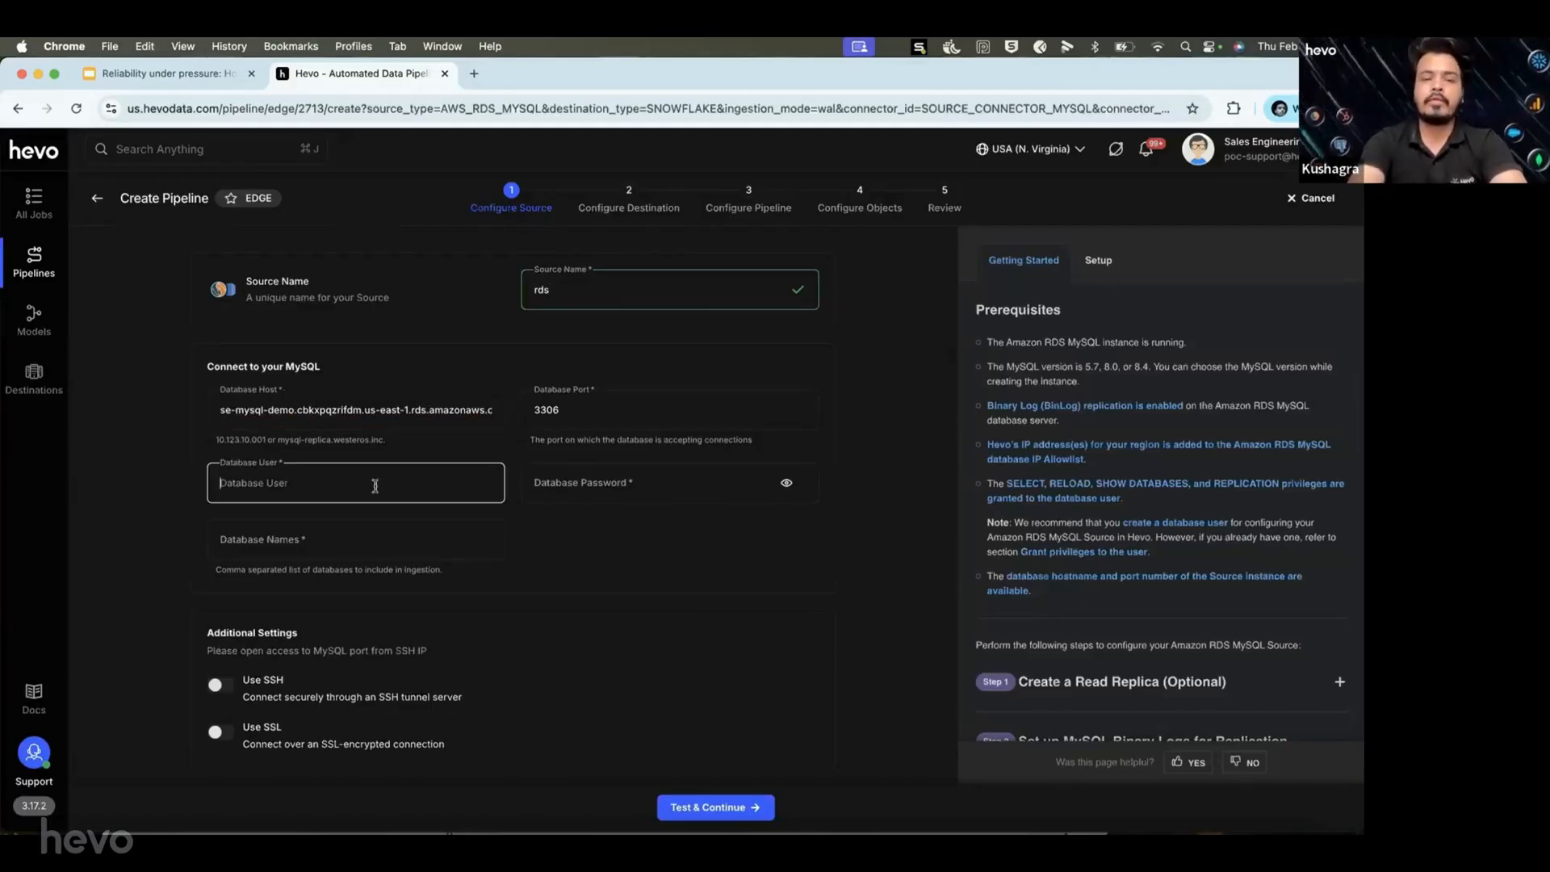
text(root)
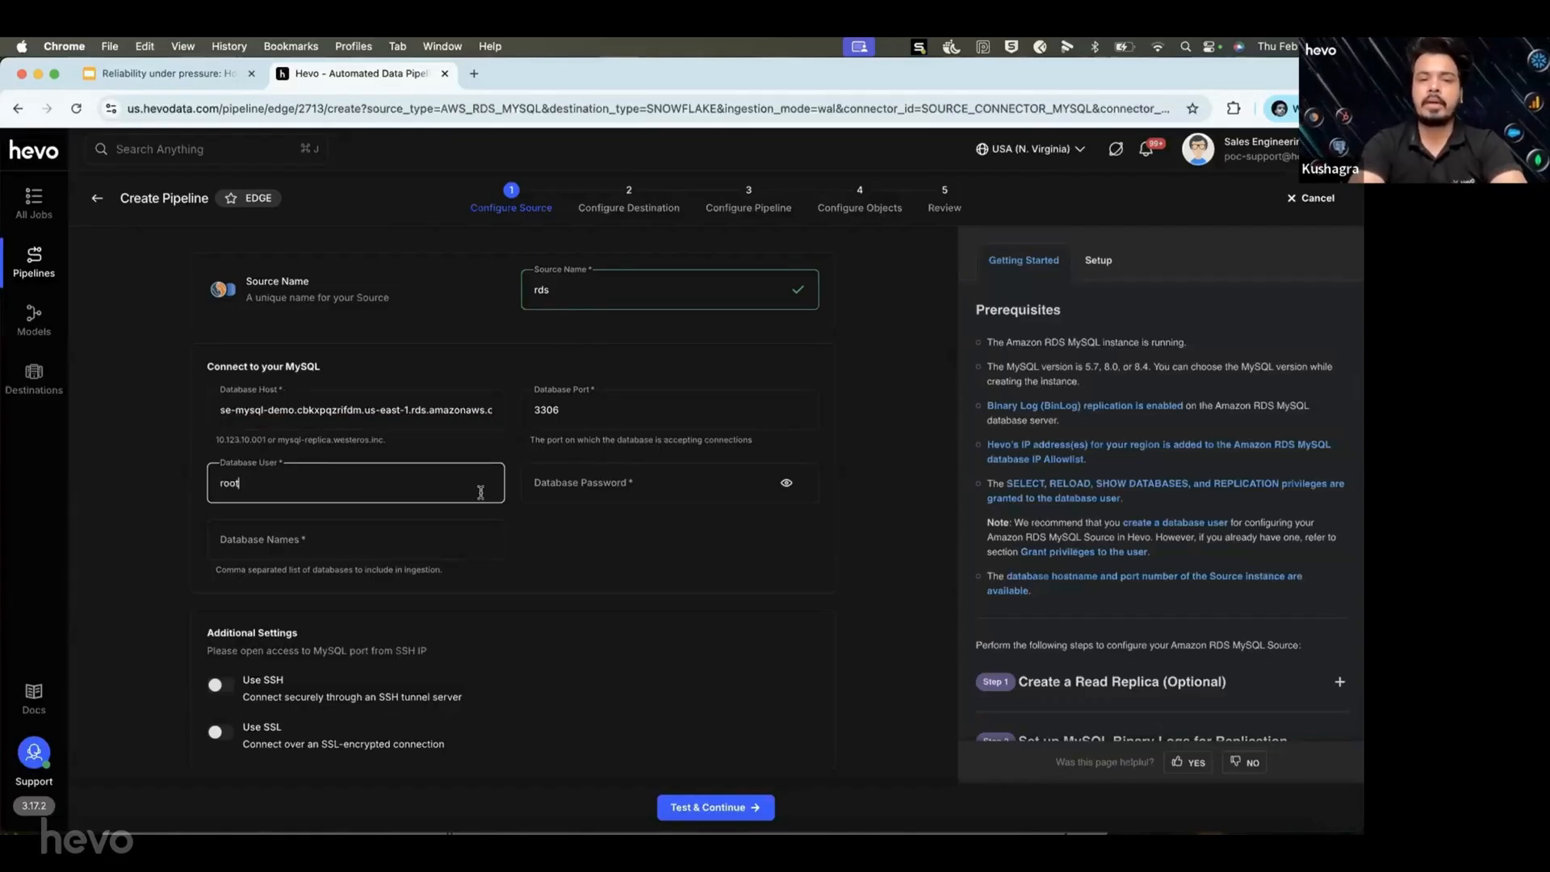
click(583, 483)
text(••••)
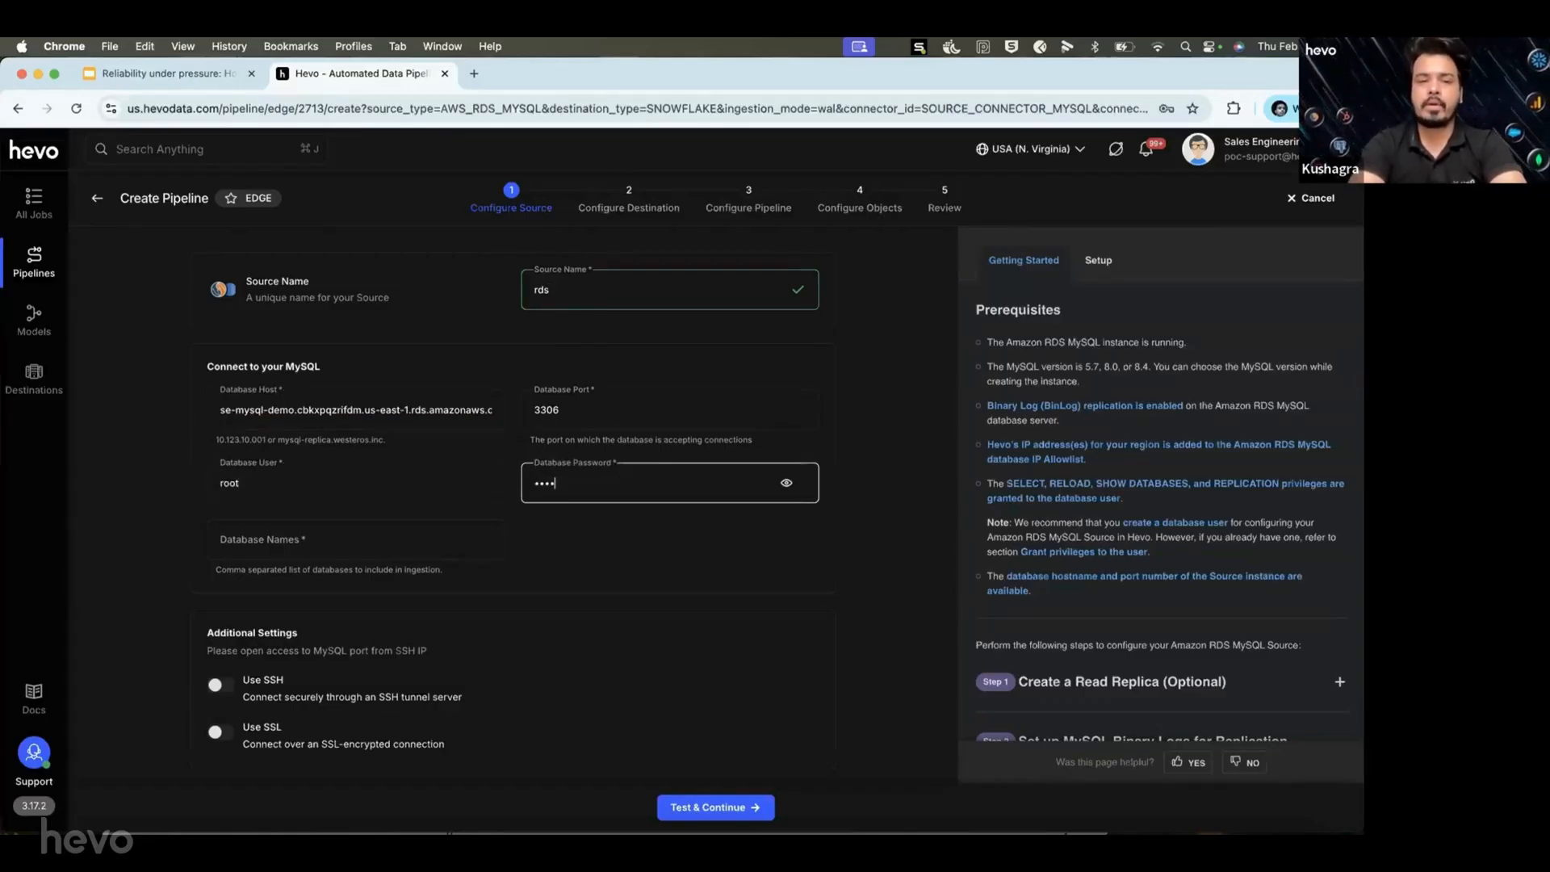
text(••••)
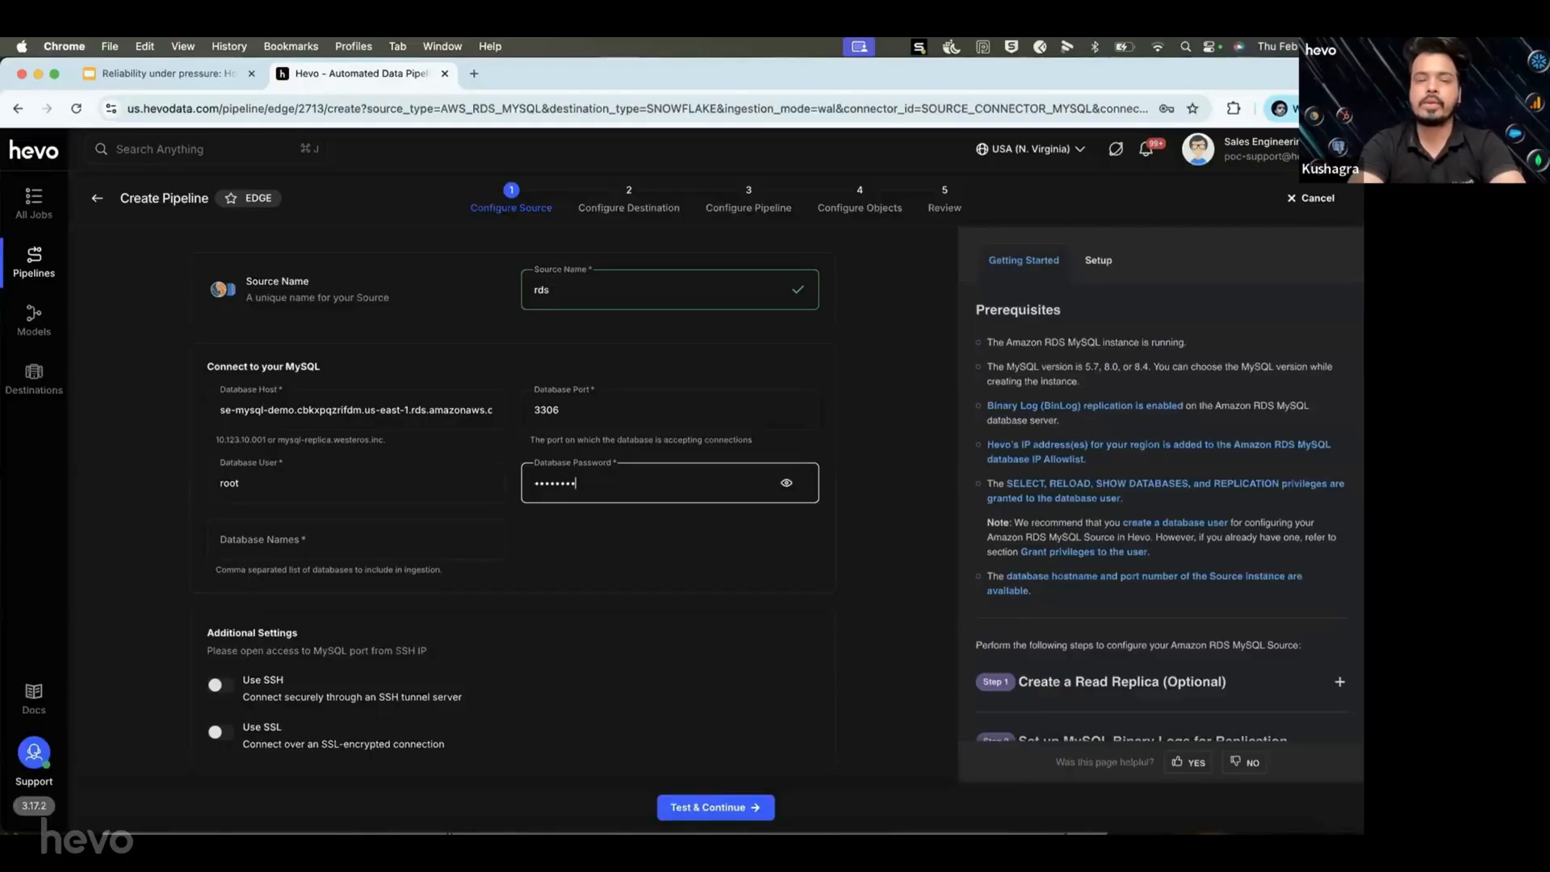
Enter database webinar_test_5, leave SSH and SSL off, and test the source connection.
click(397, 536)
text(w)
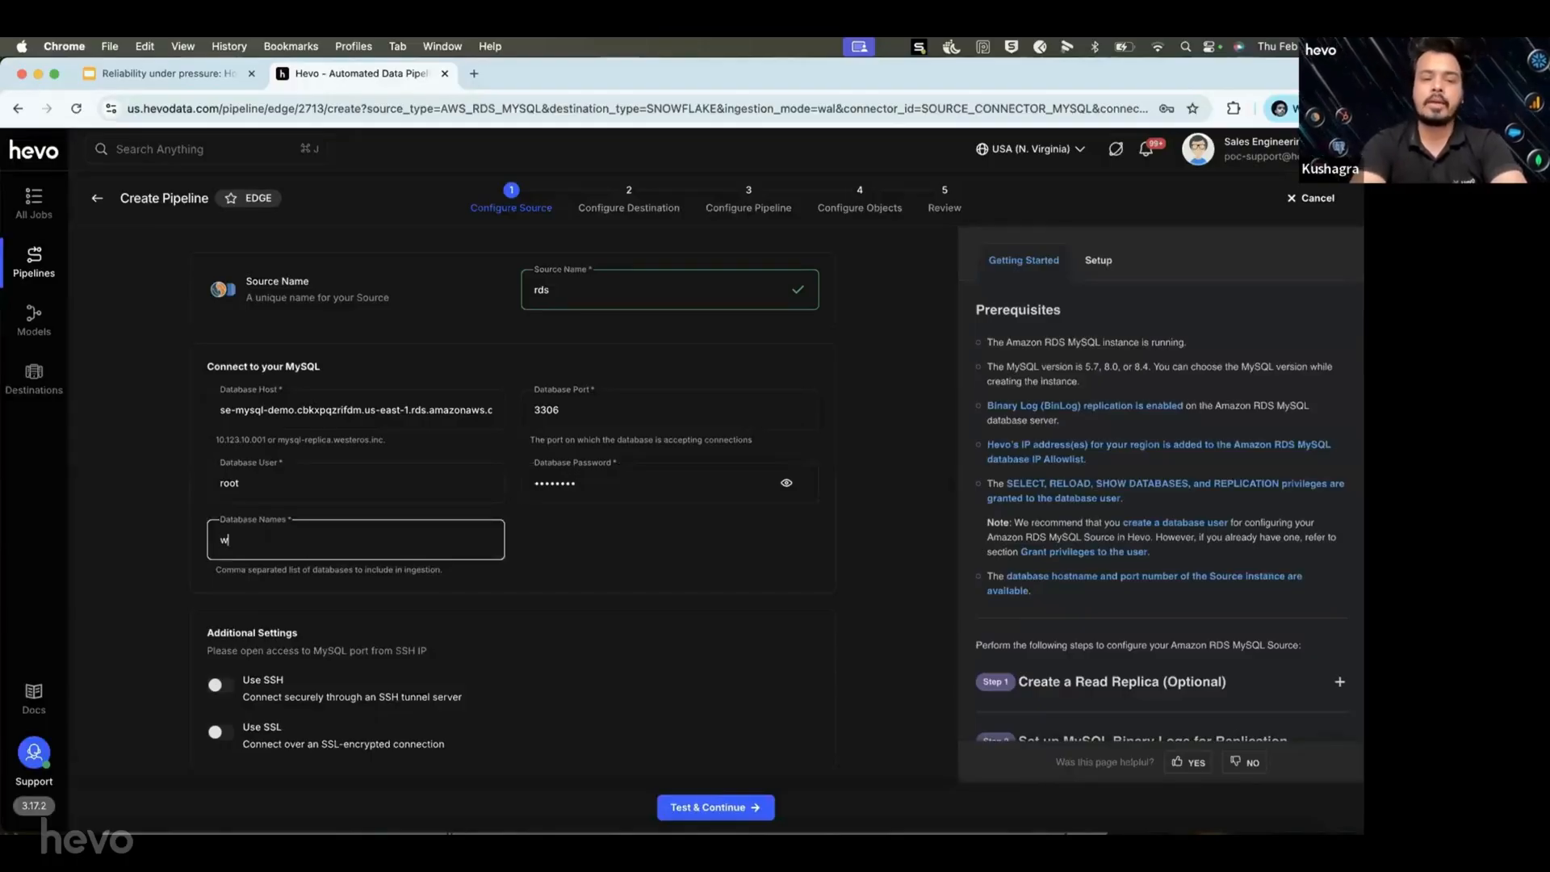
text(ebinar_)
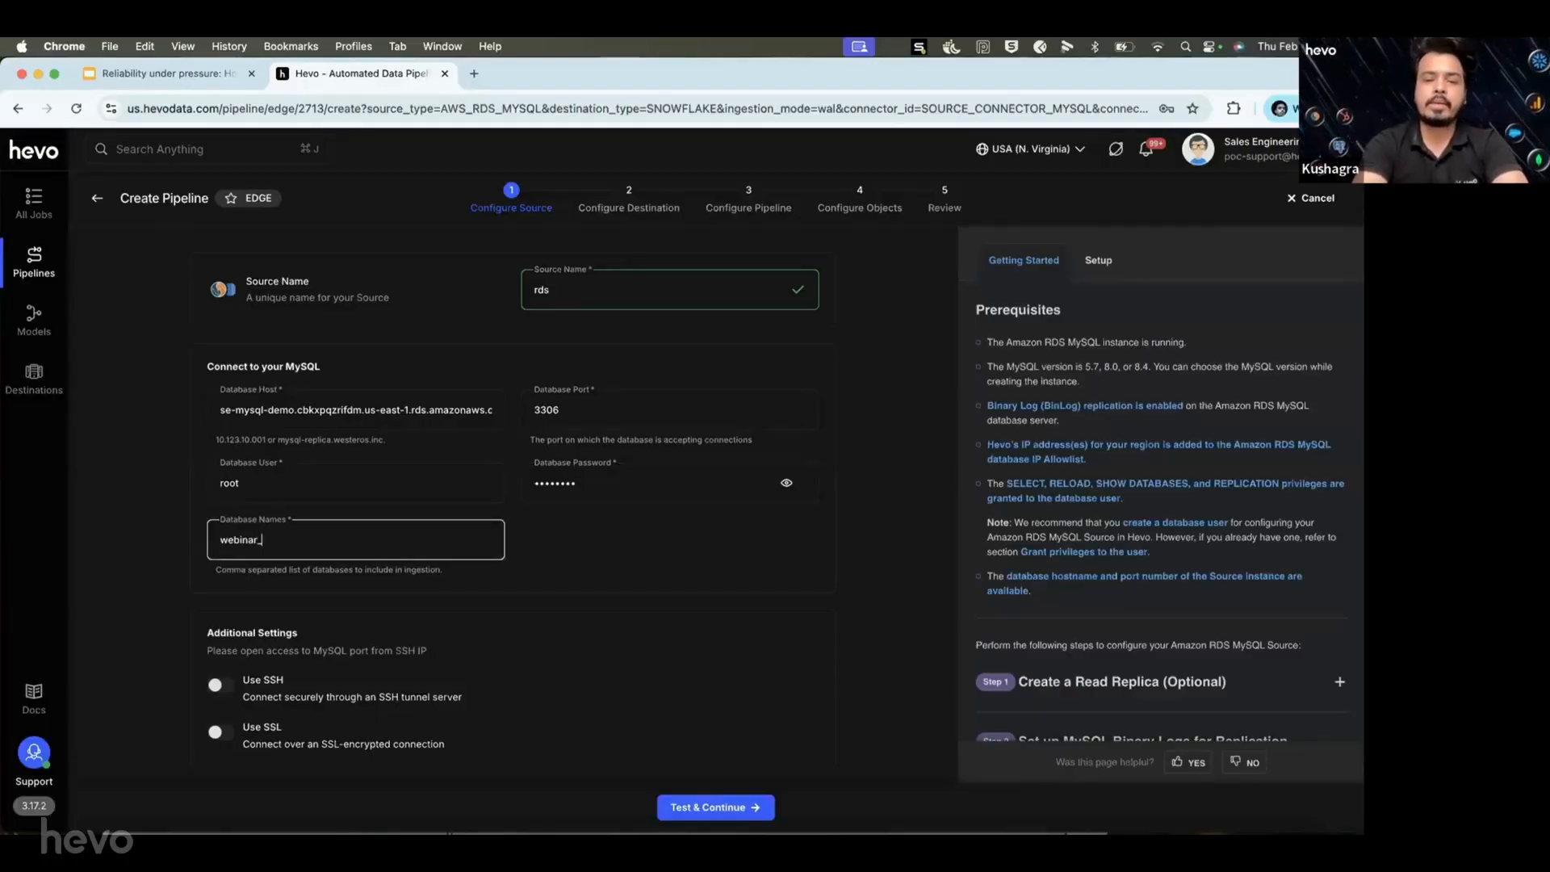
text(test_5)
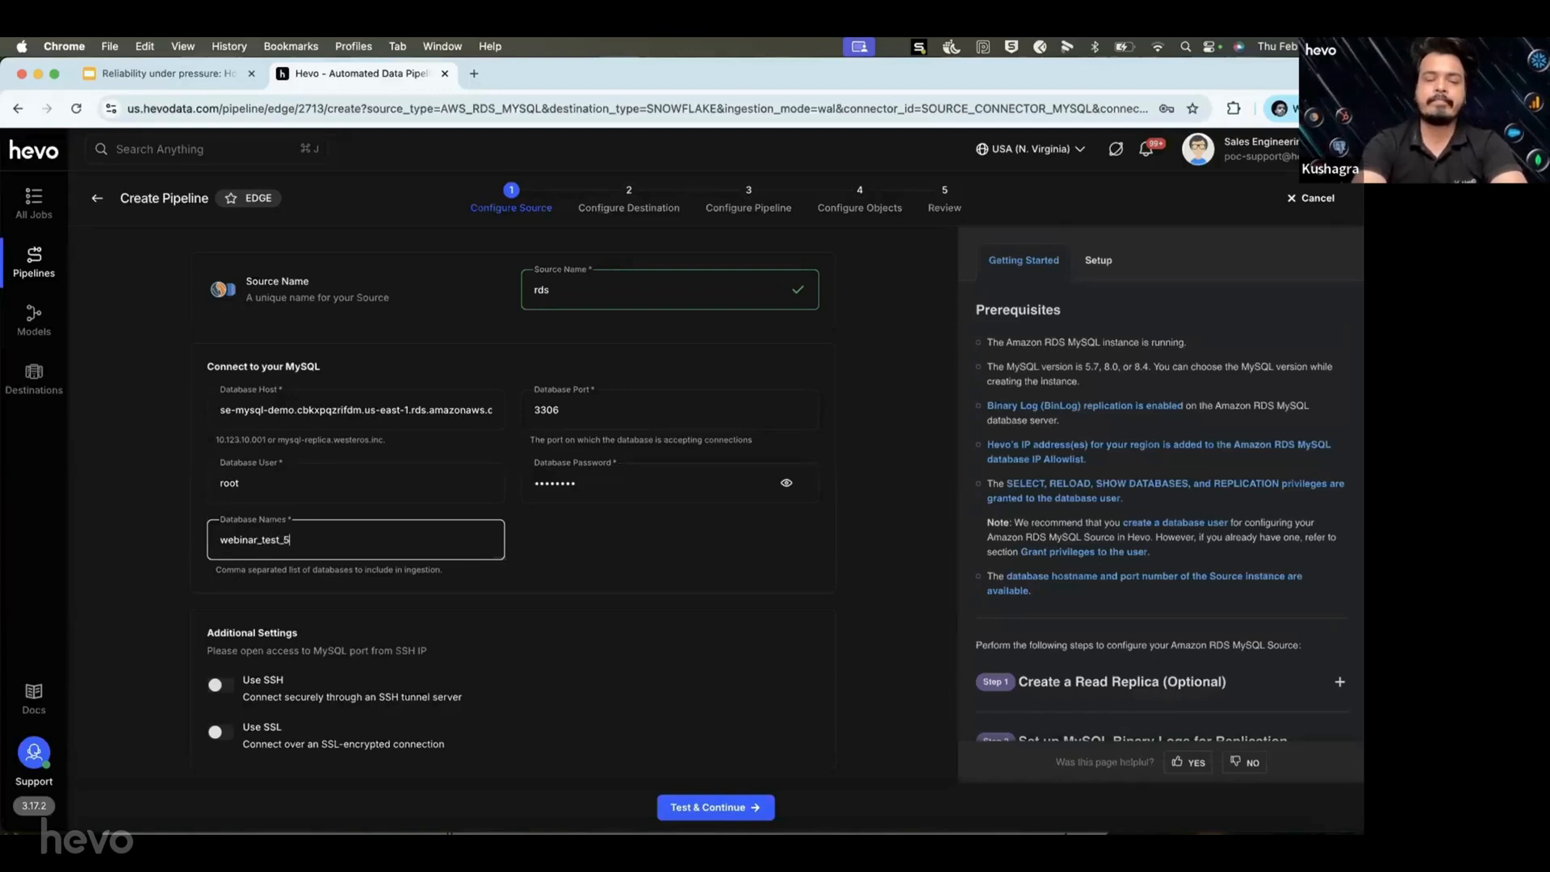
scroll(426, 614, down, 1)
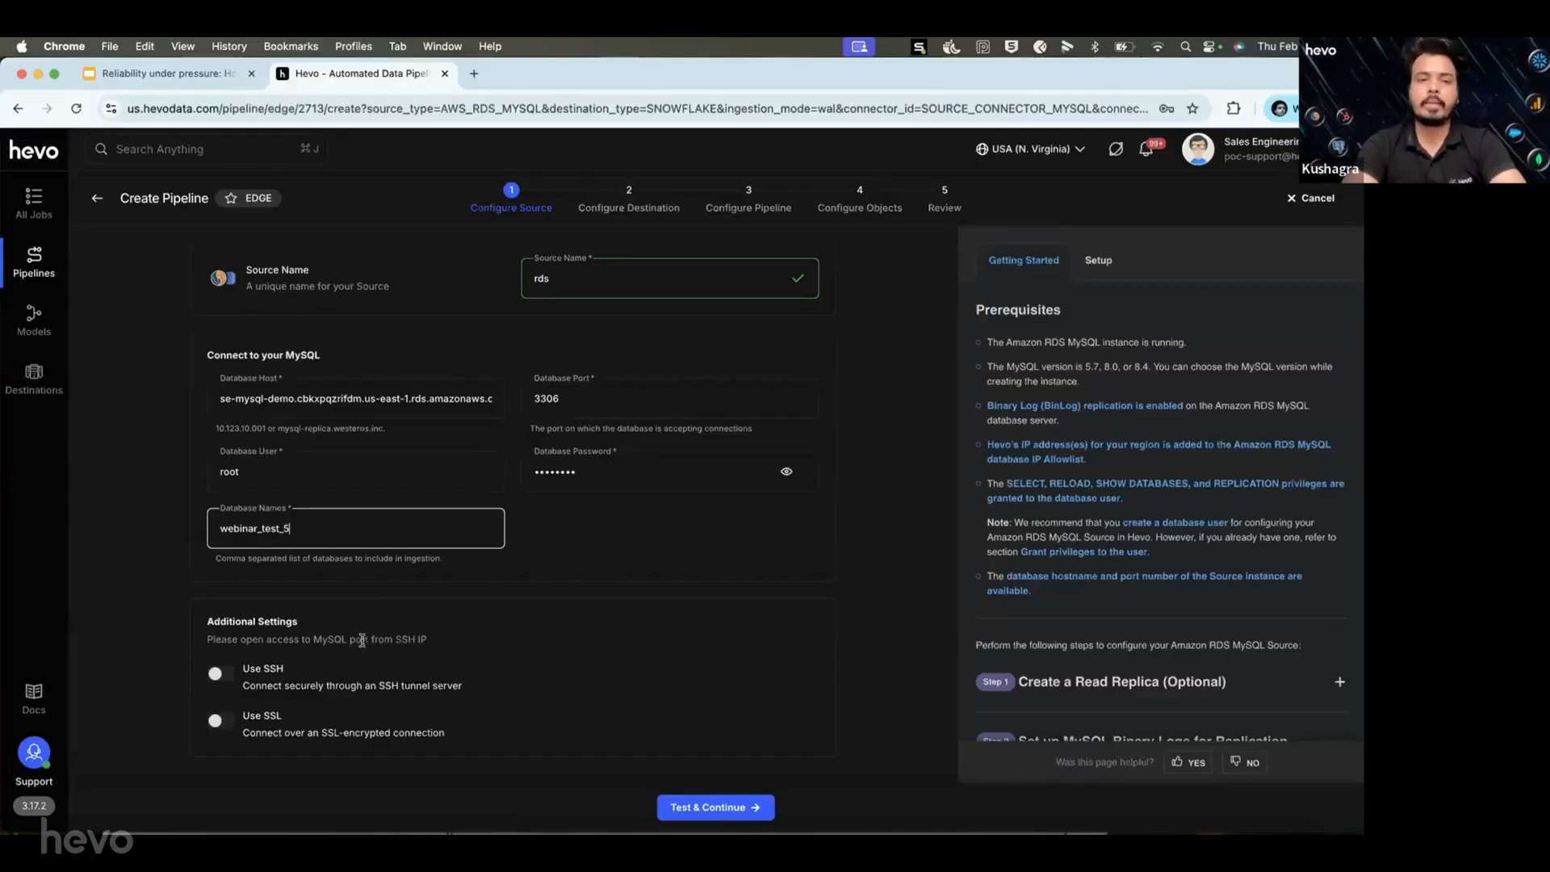
scroll(342, 672, down, 1)
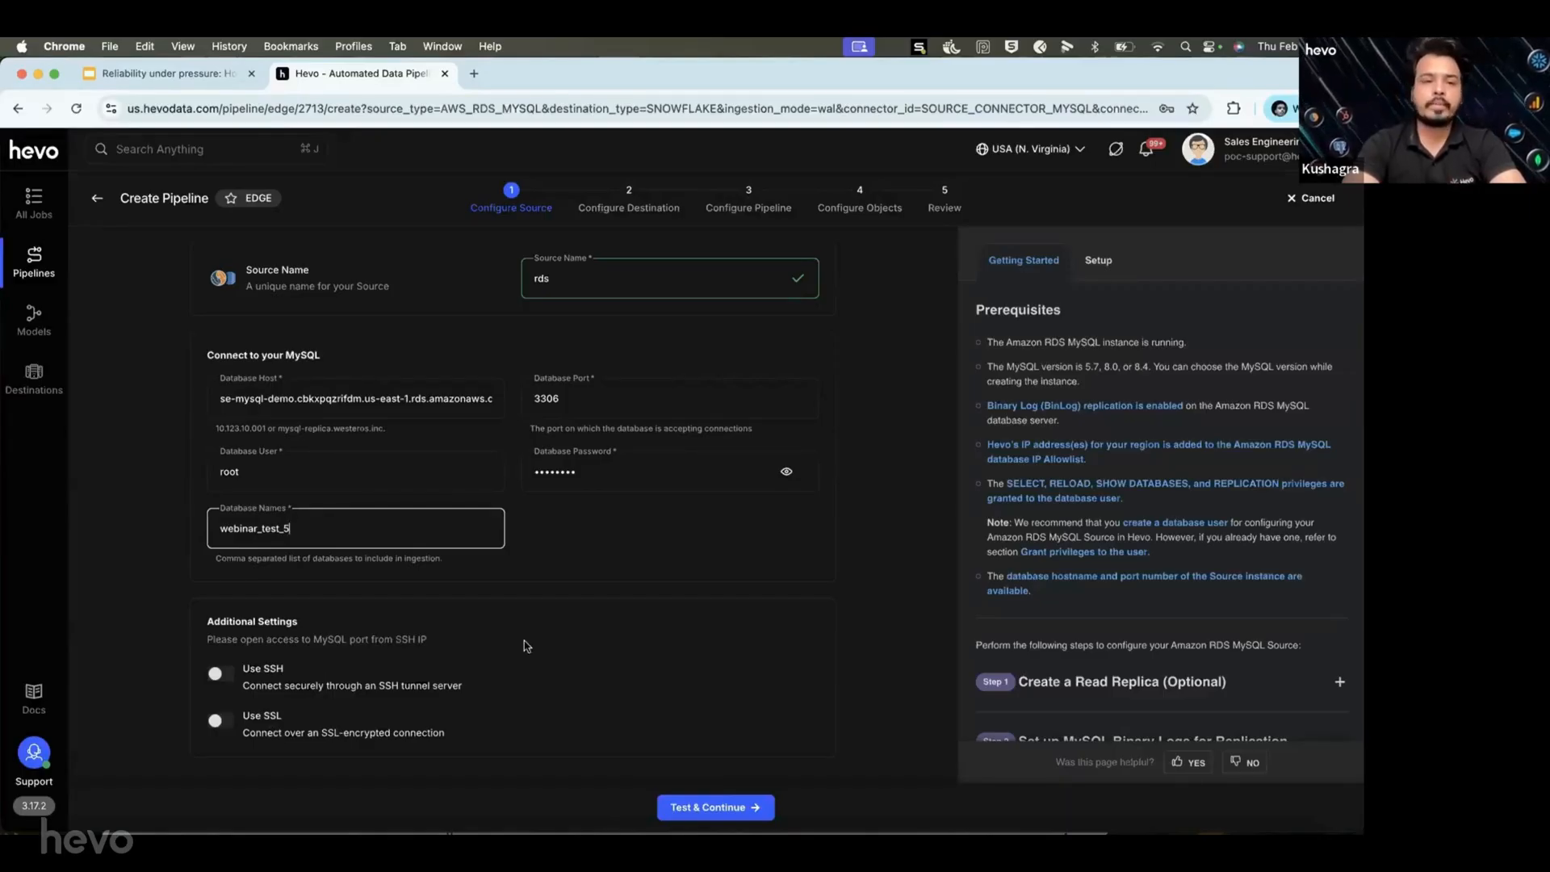
click(701, 807)
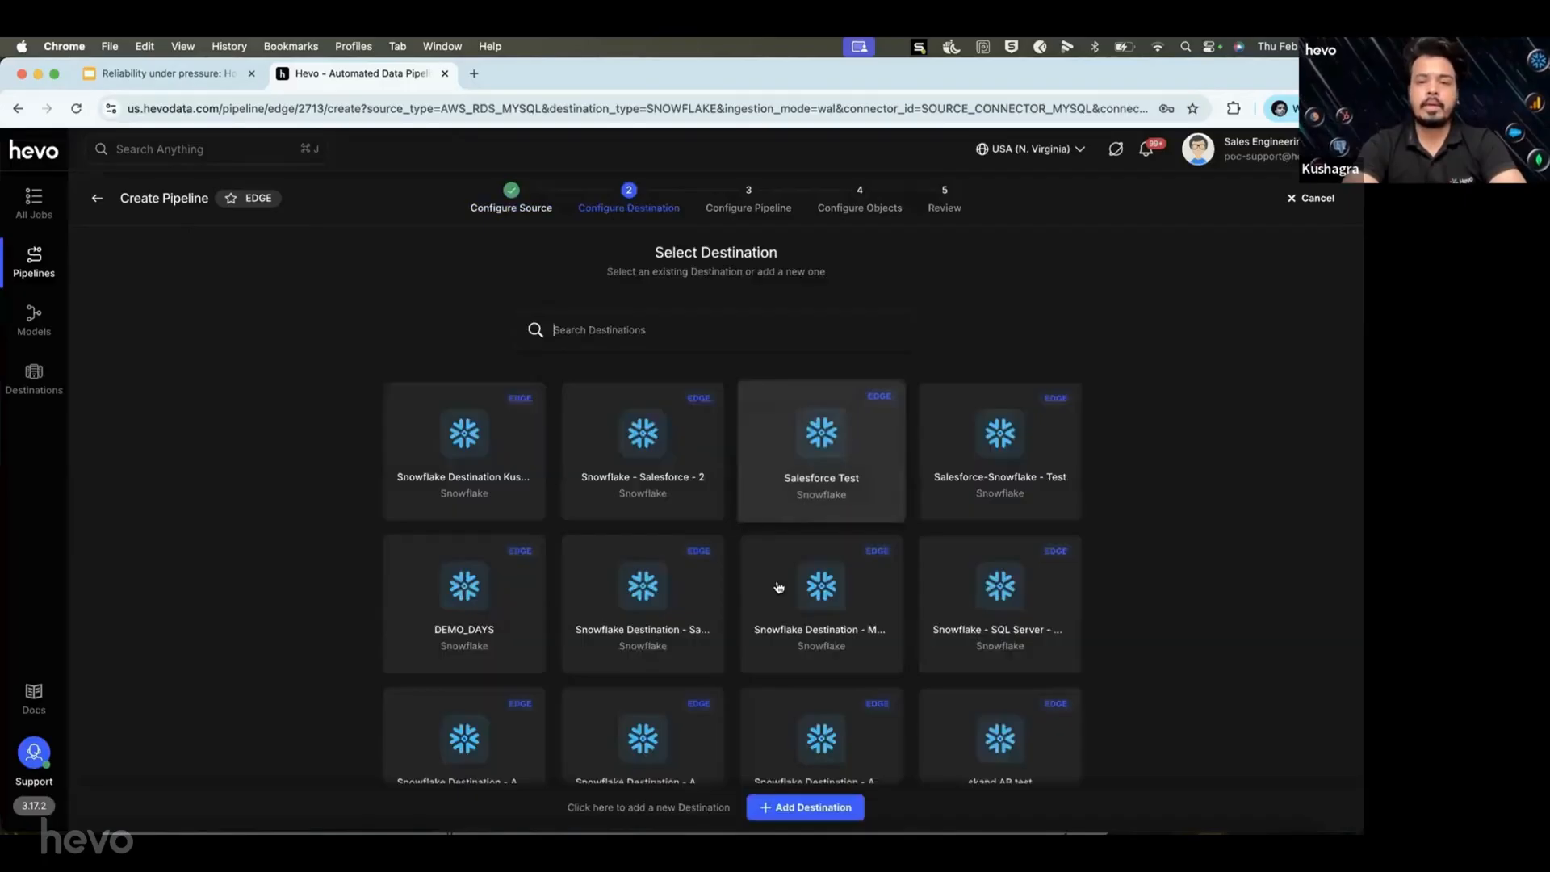
Choose the existing Snowflake SE demo card from the destination list.
scroll(782, 579, down, 3)
scroll(781, 579, up, 2)
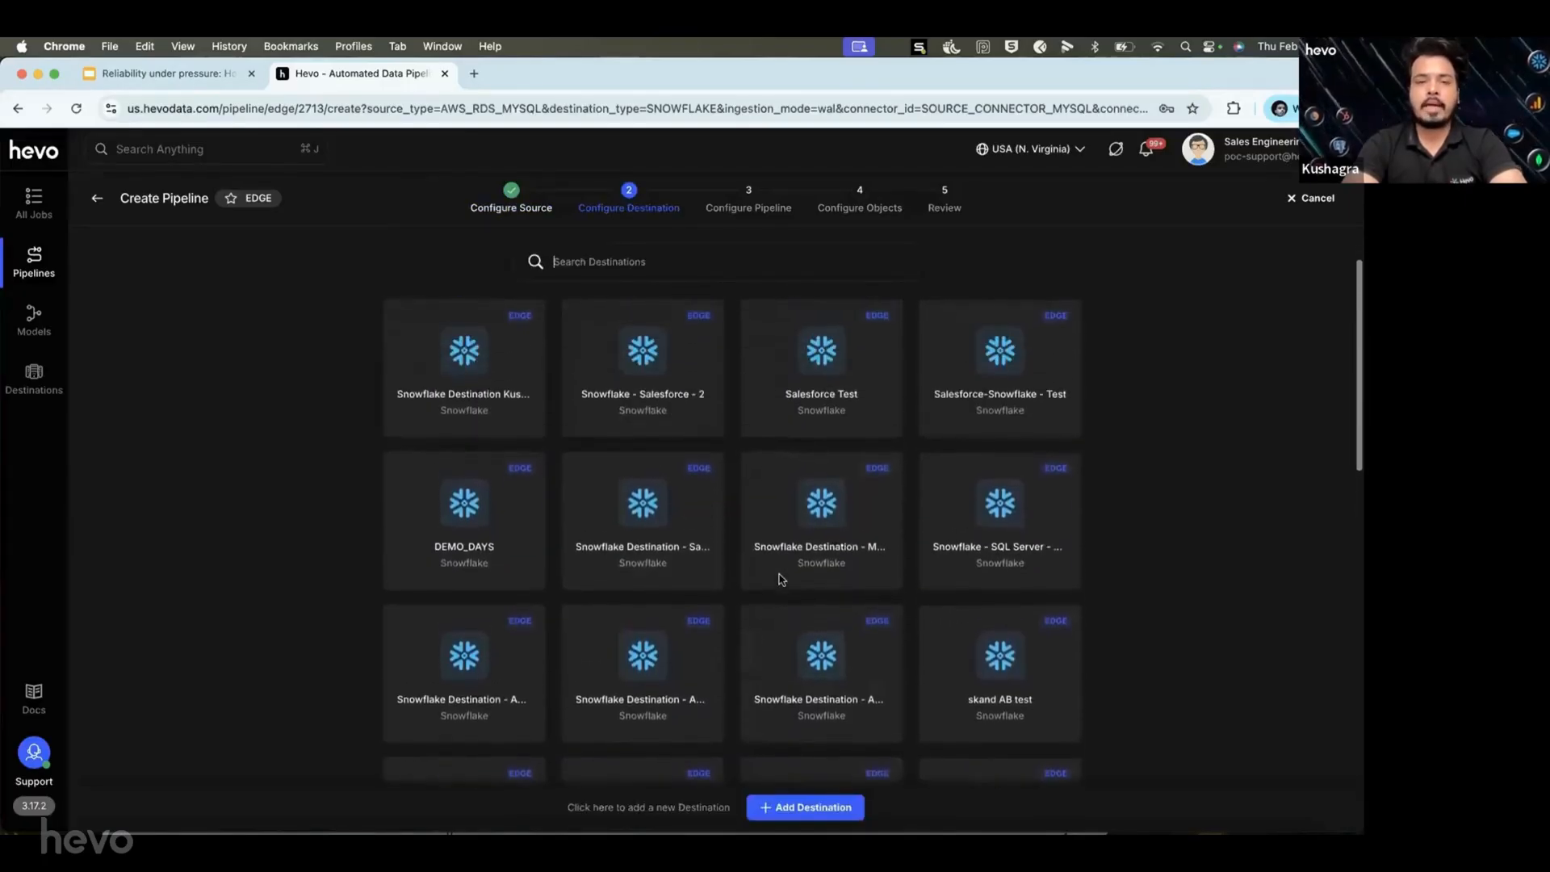
scroll(781, 579, down, 2)
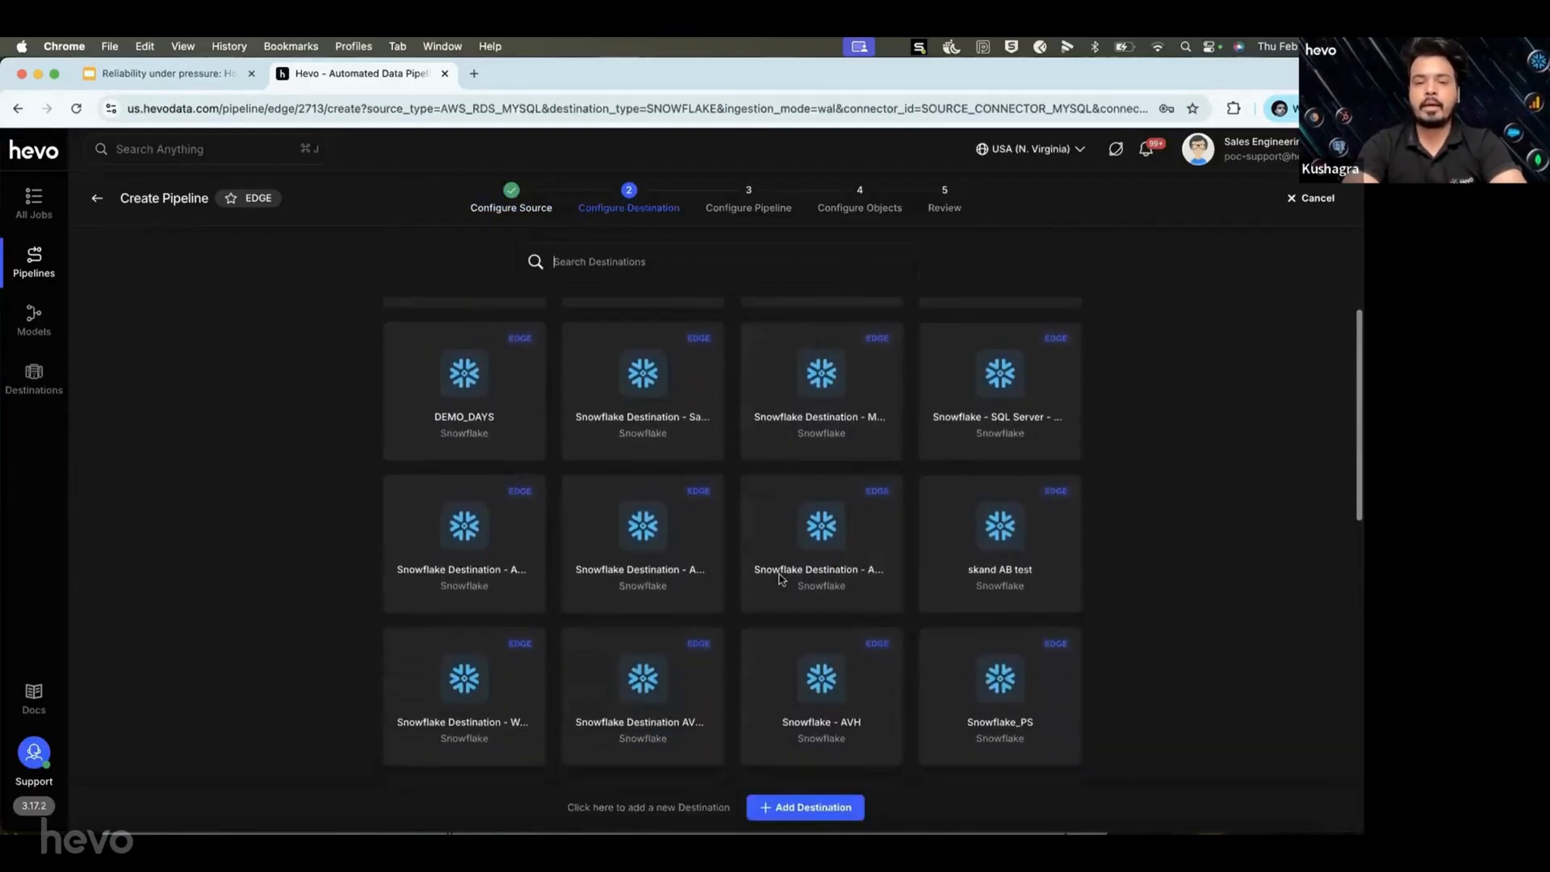
scroll(781, 578, down, 2)
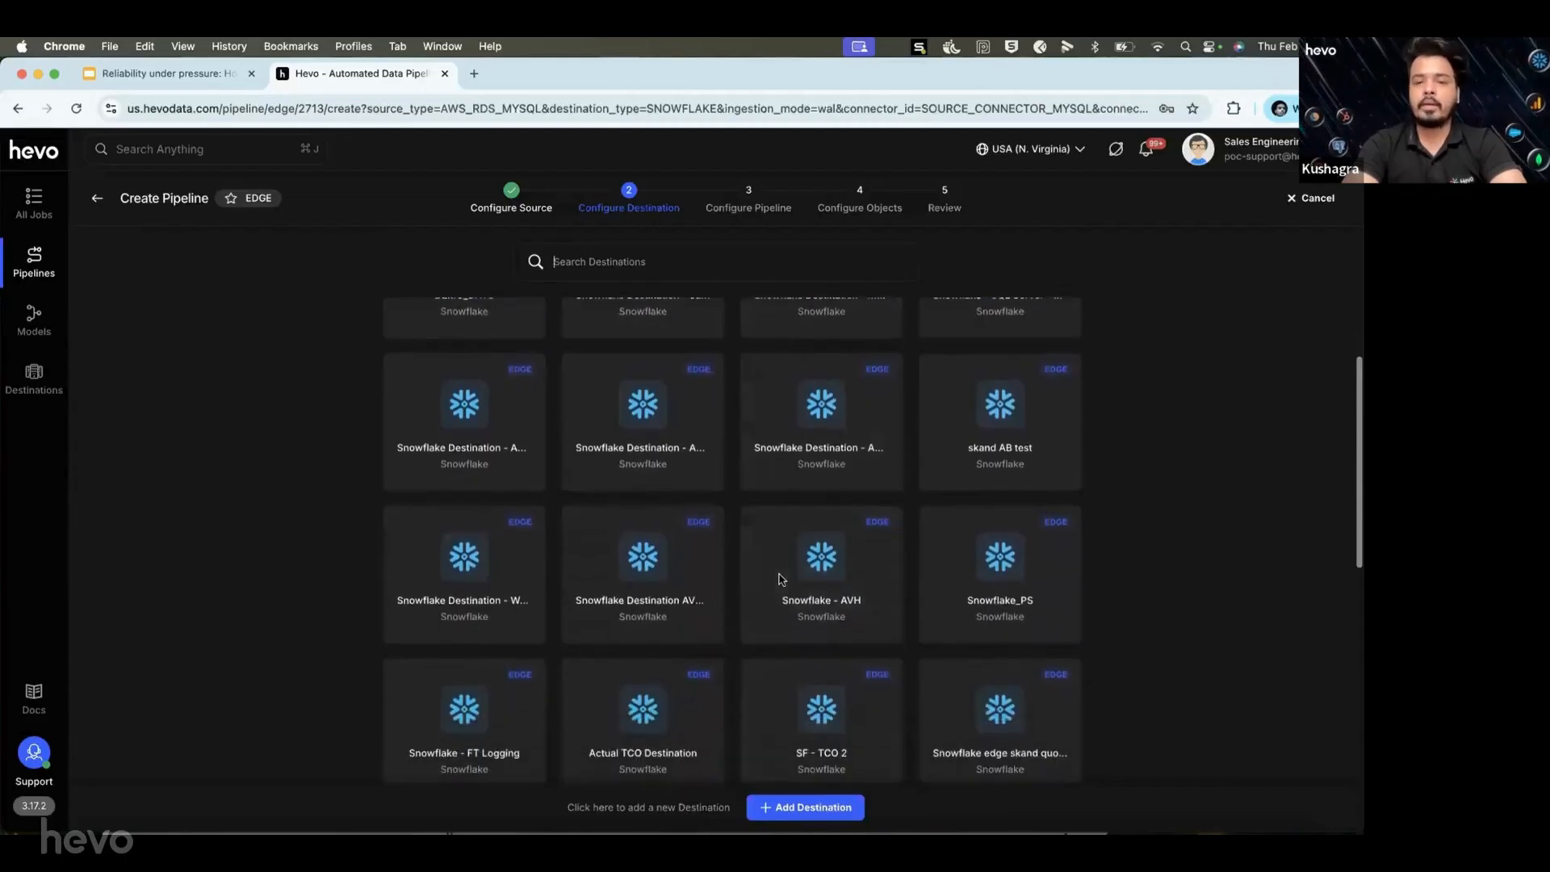
scroll(782, 578, down, 3)
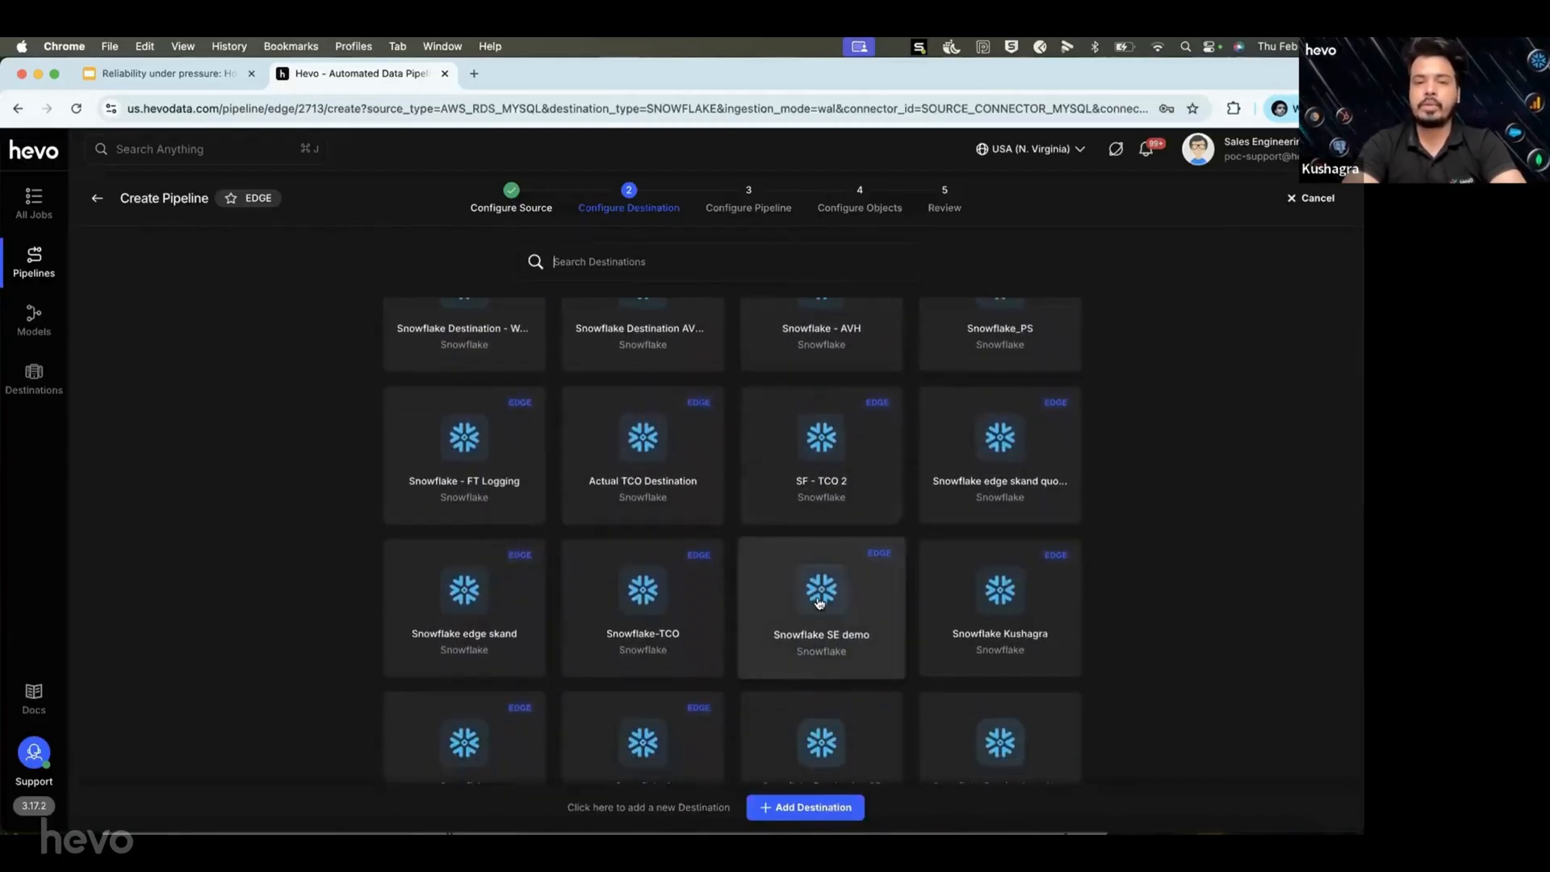
click(819, 601)
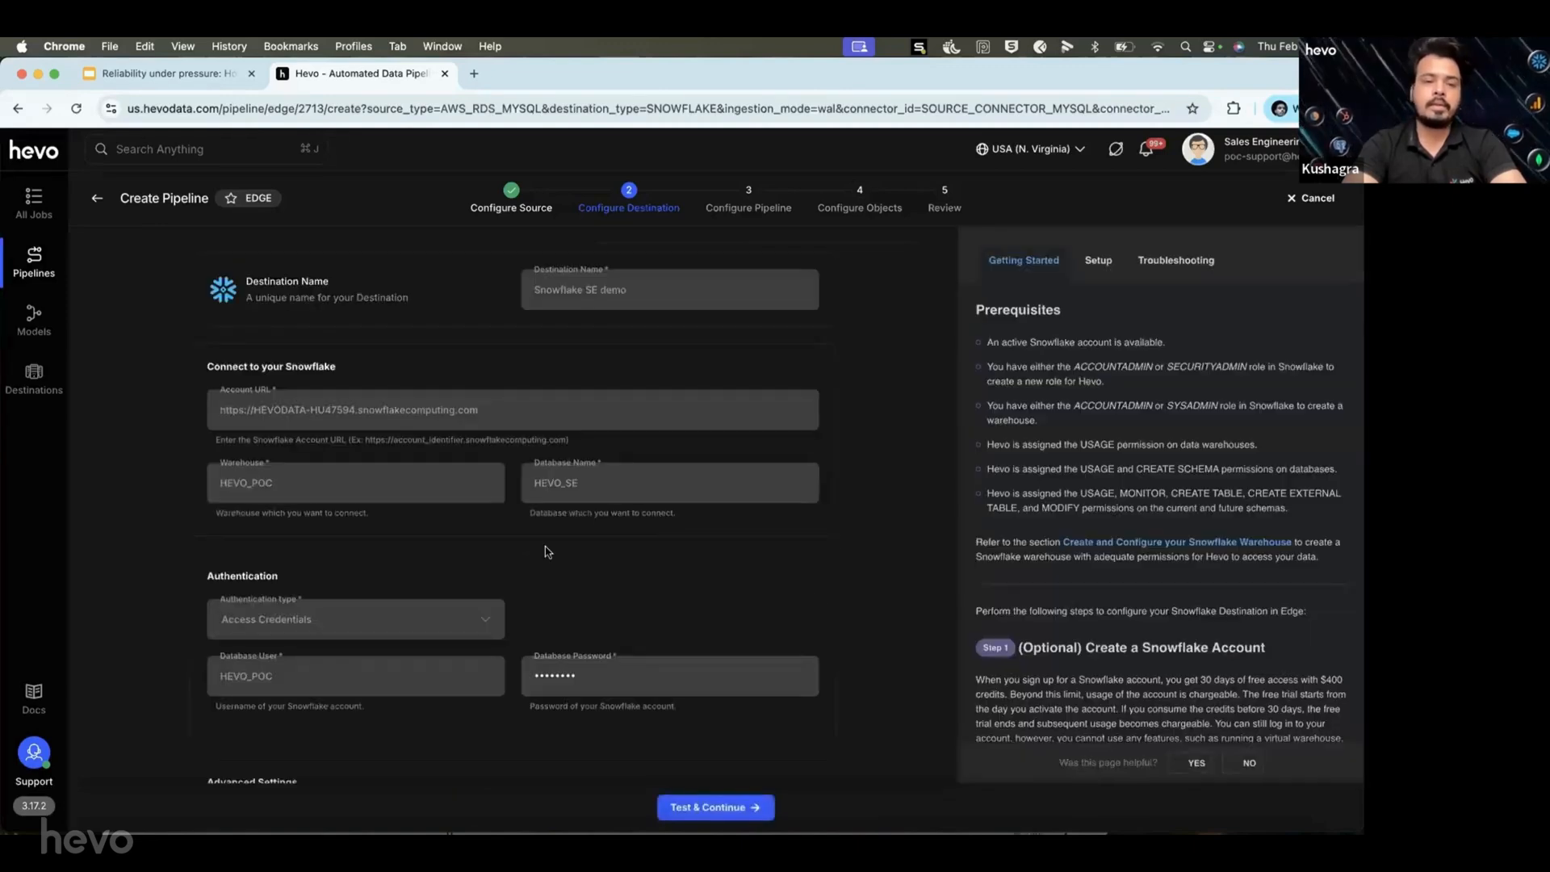
Review the Snowflake SE demo settings (warehouse HEVO_POC, database HEVO_SE) and test the connection.
scroll(544, 549, down, 1)
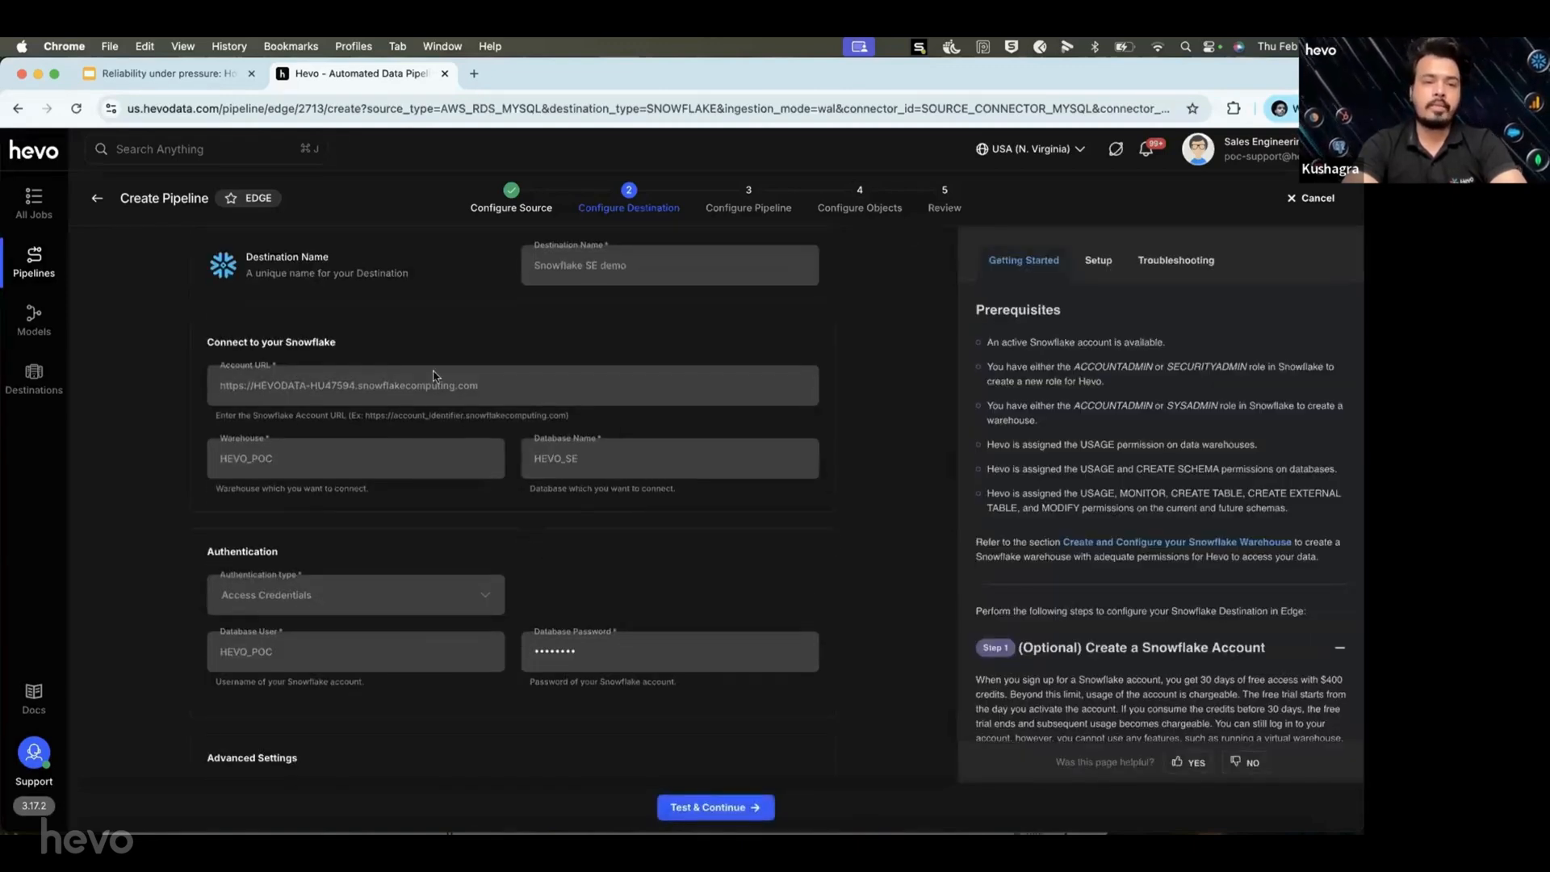
scroll(434, 377, down, 1)
scroll(431, 376, up, 1)
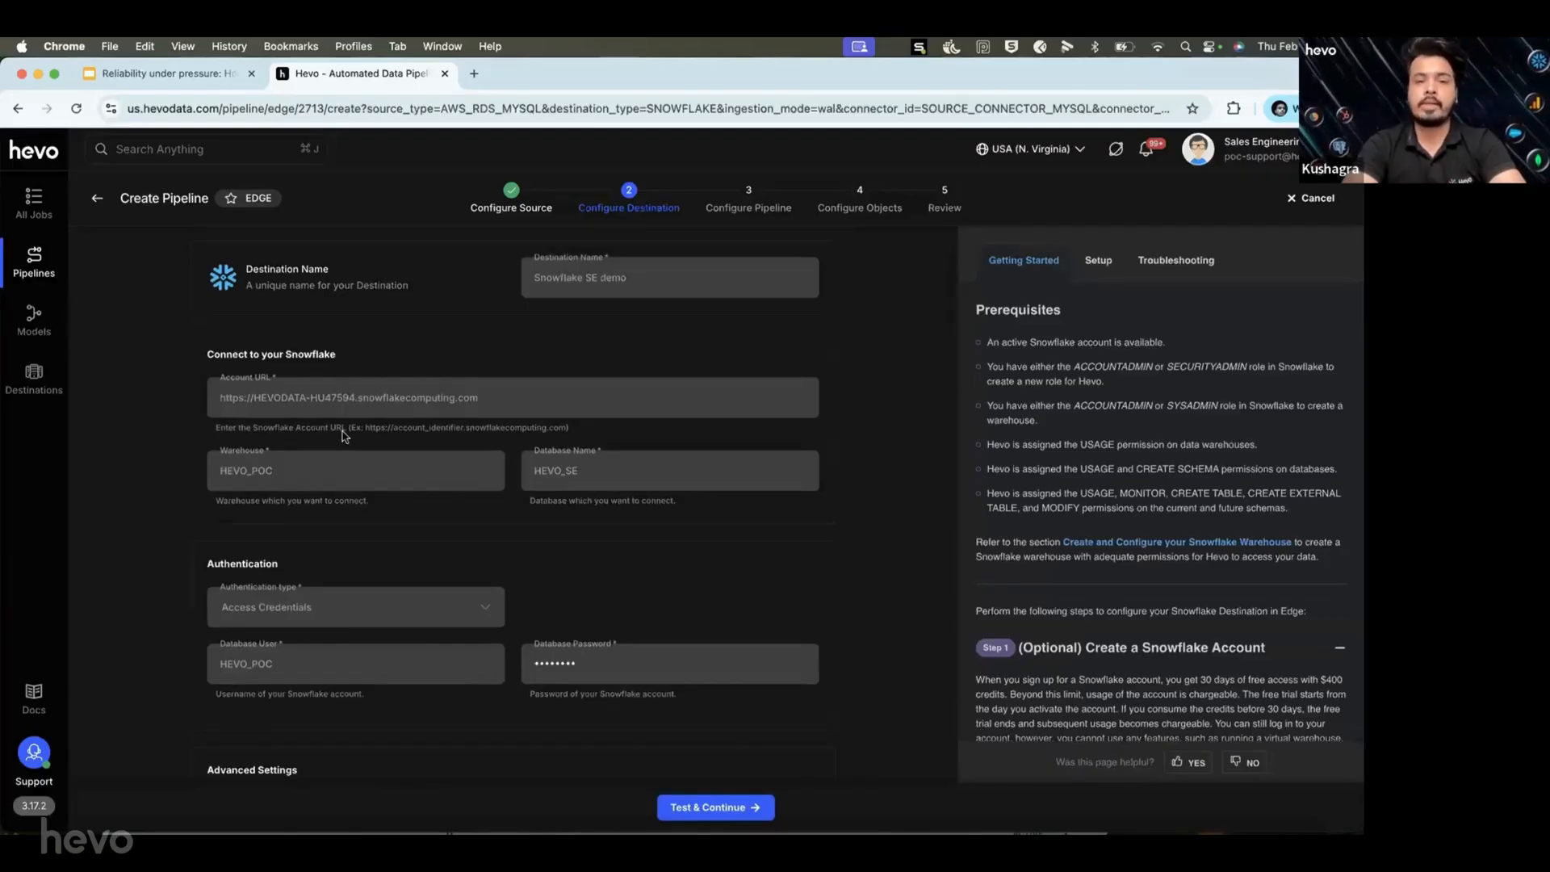
scroll(329, 428, down, 1)
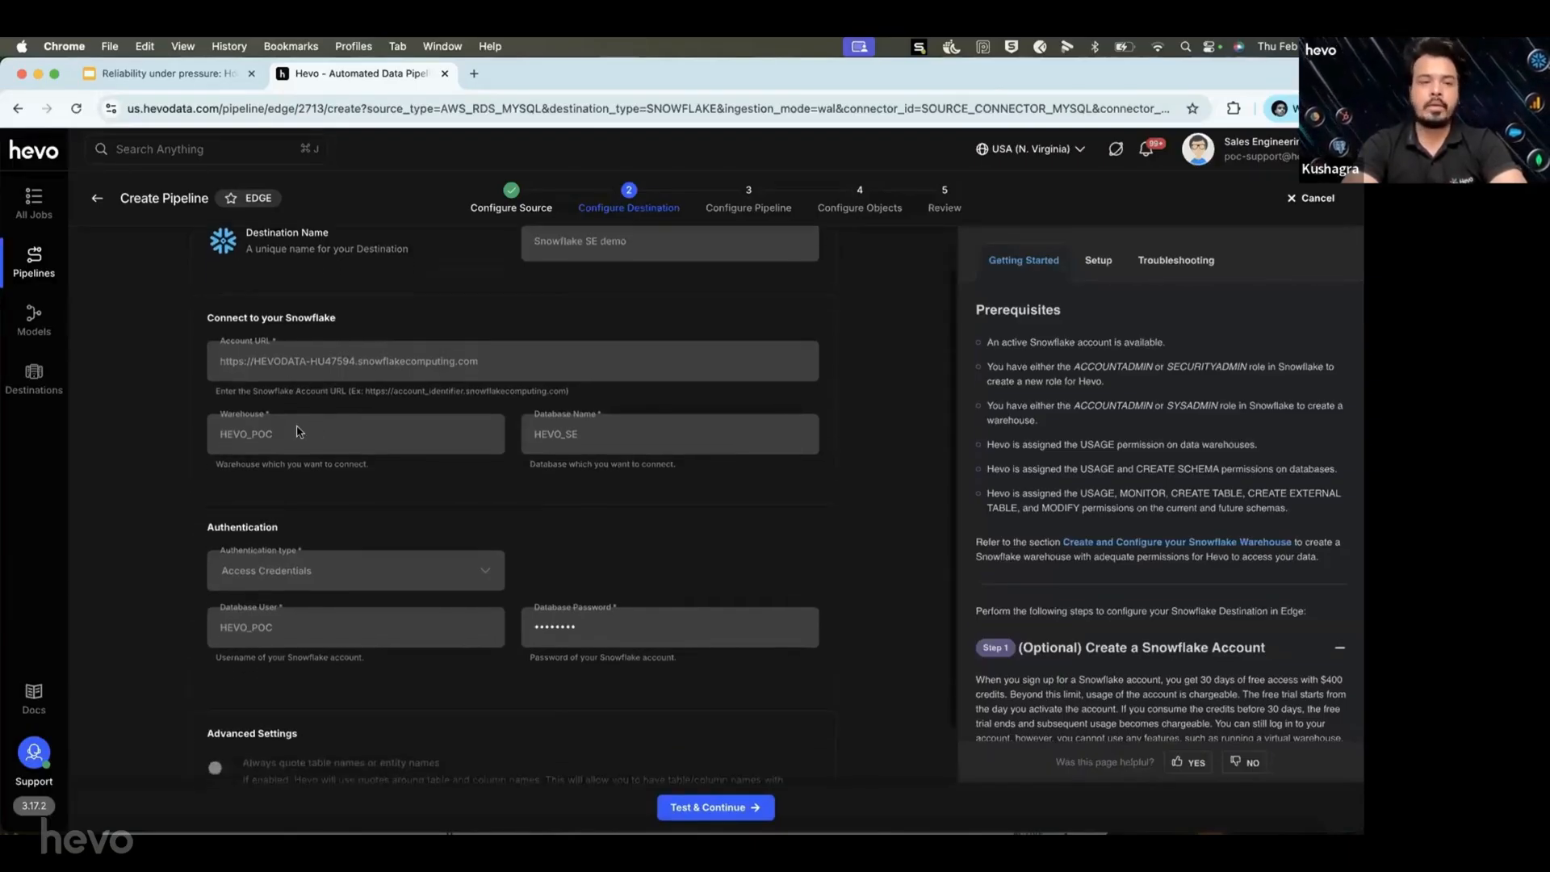
scroll(391, 511, down, 1)
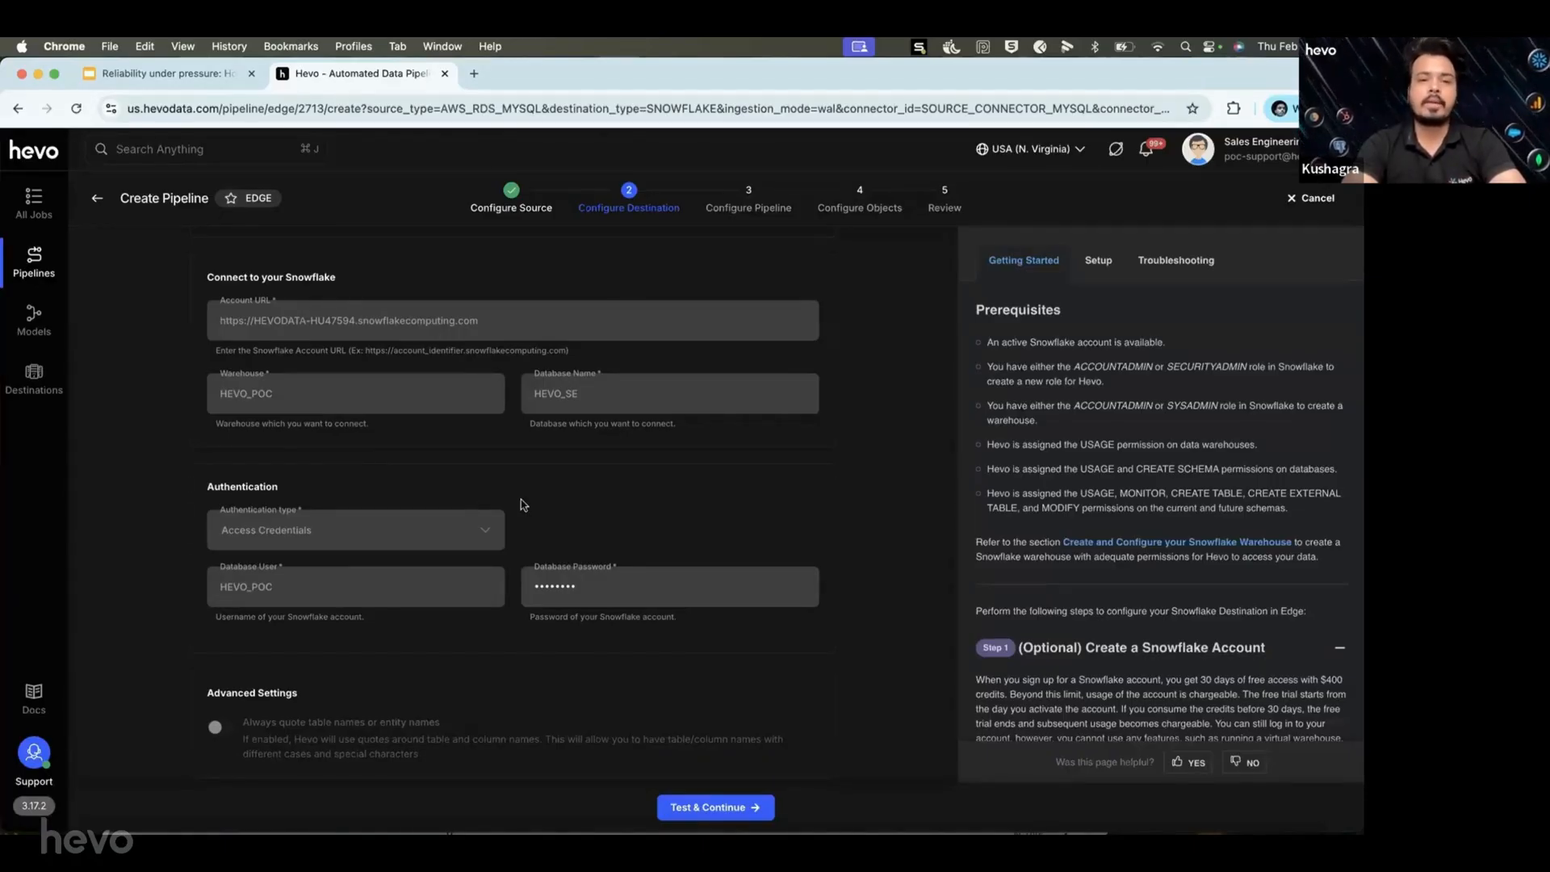
scroll(523, 504, down, 1)
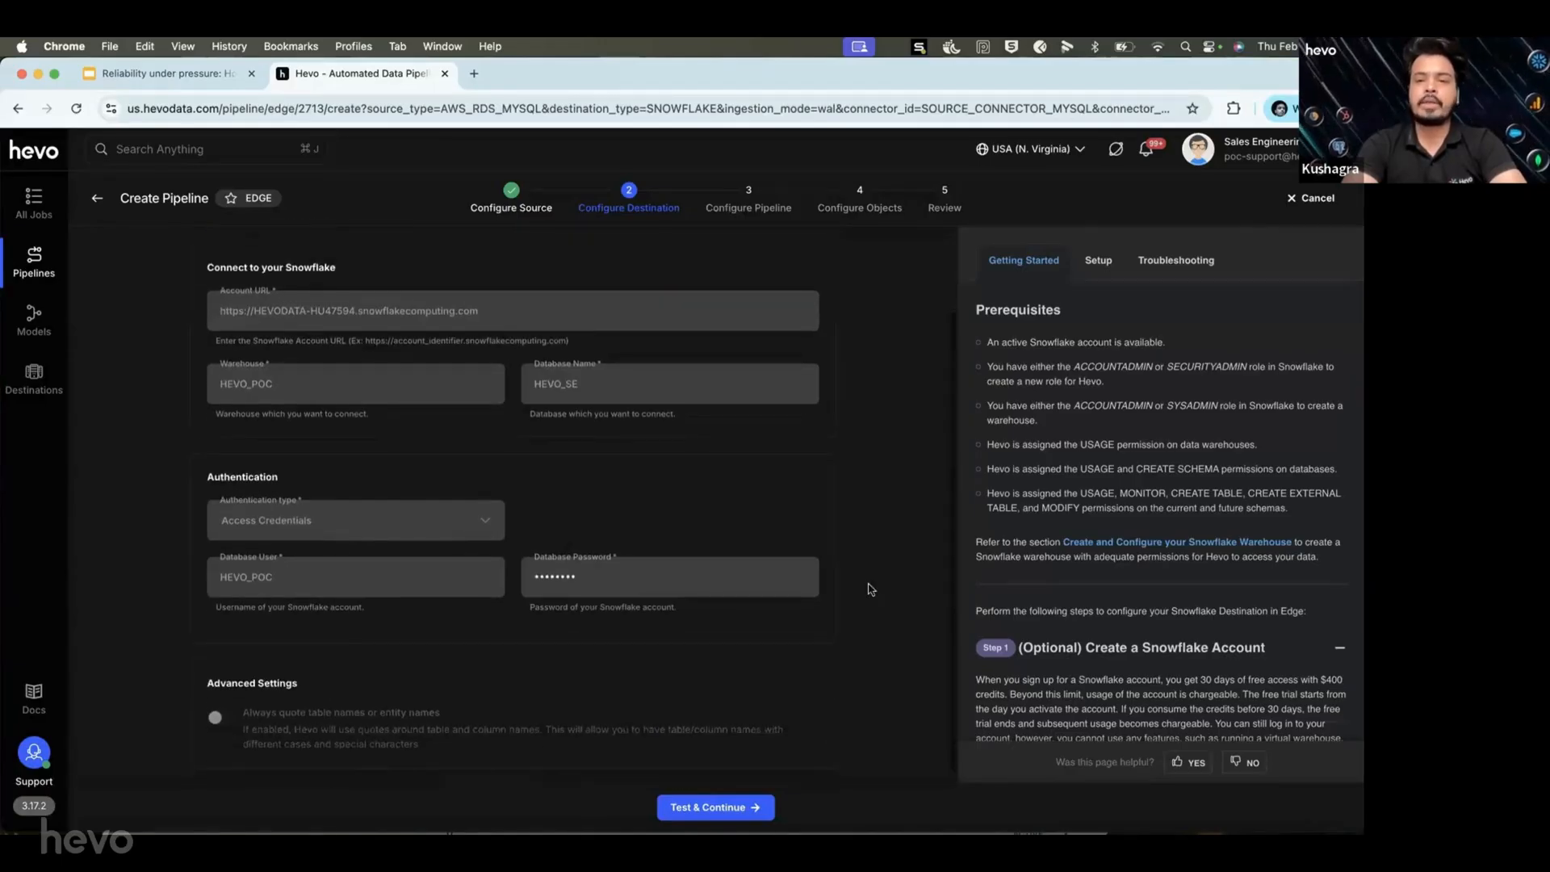
scroll(1049, 607, down, 3)
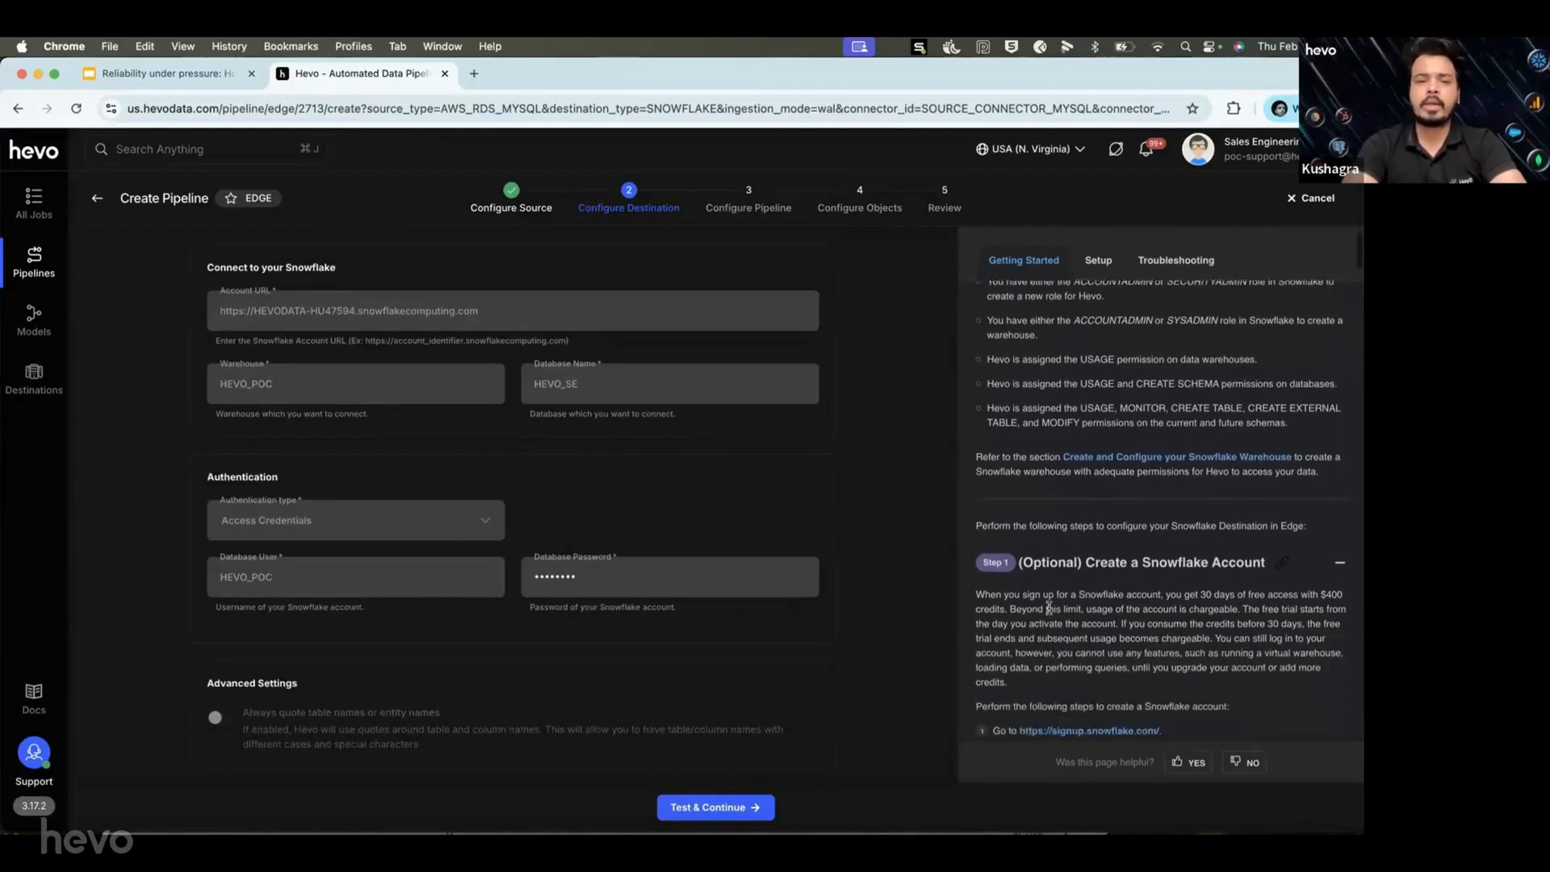
scroll(1048, 606, down, 4)
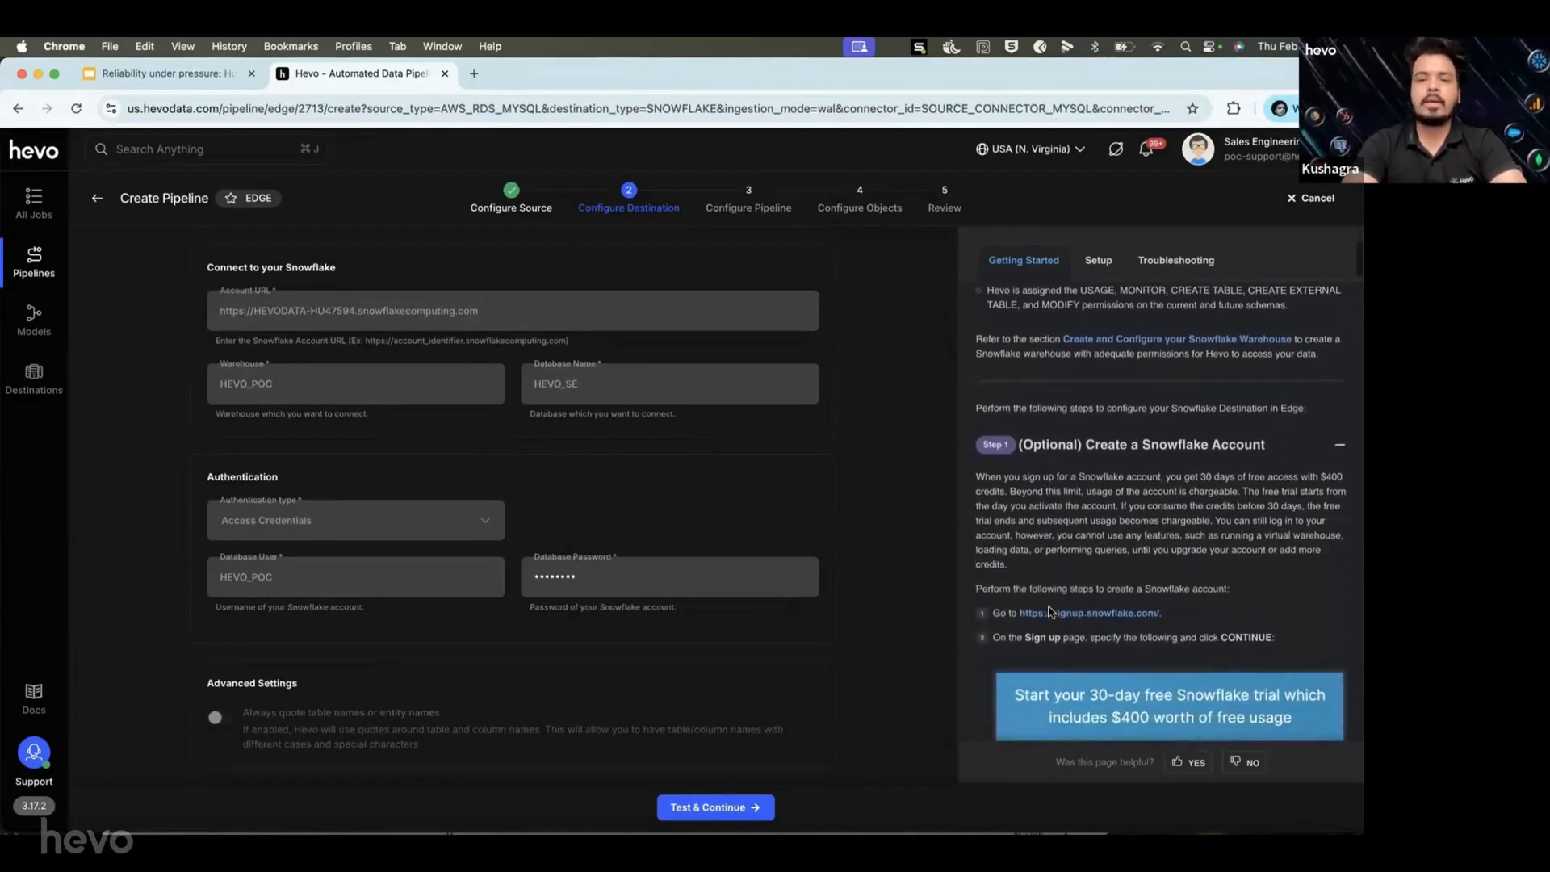
scroll(1048, 611, down, 10)
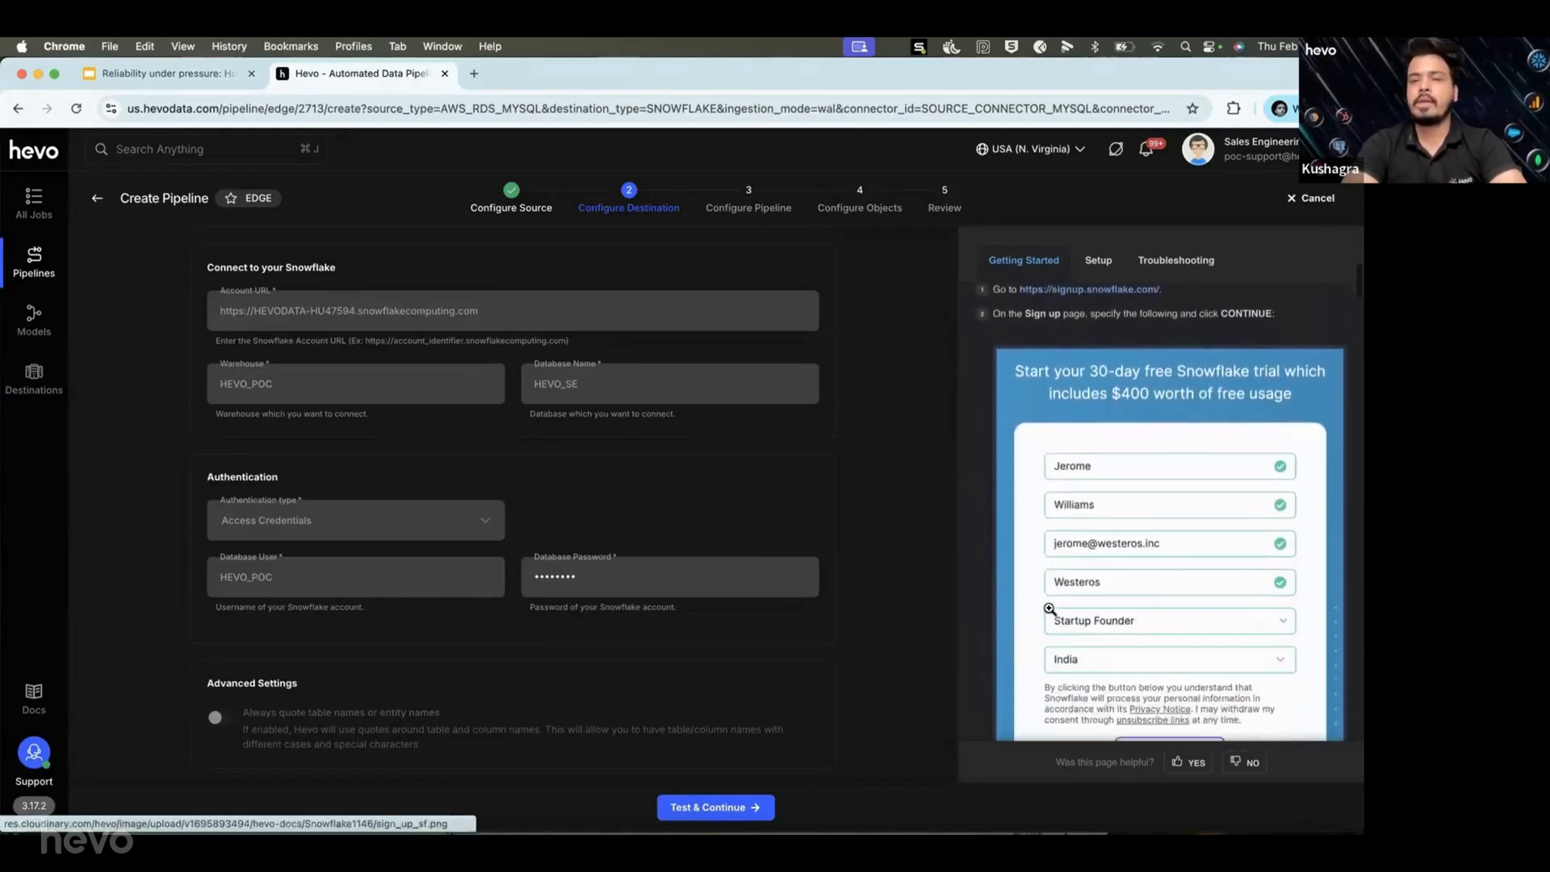
scroll(1048, 608, down, 20)
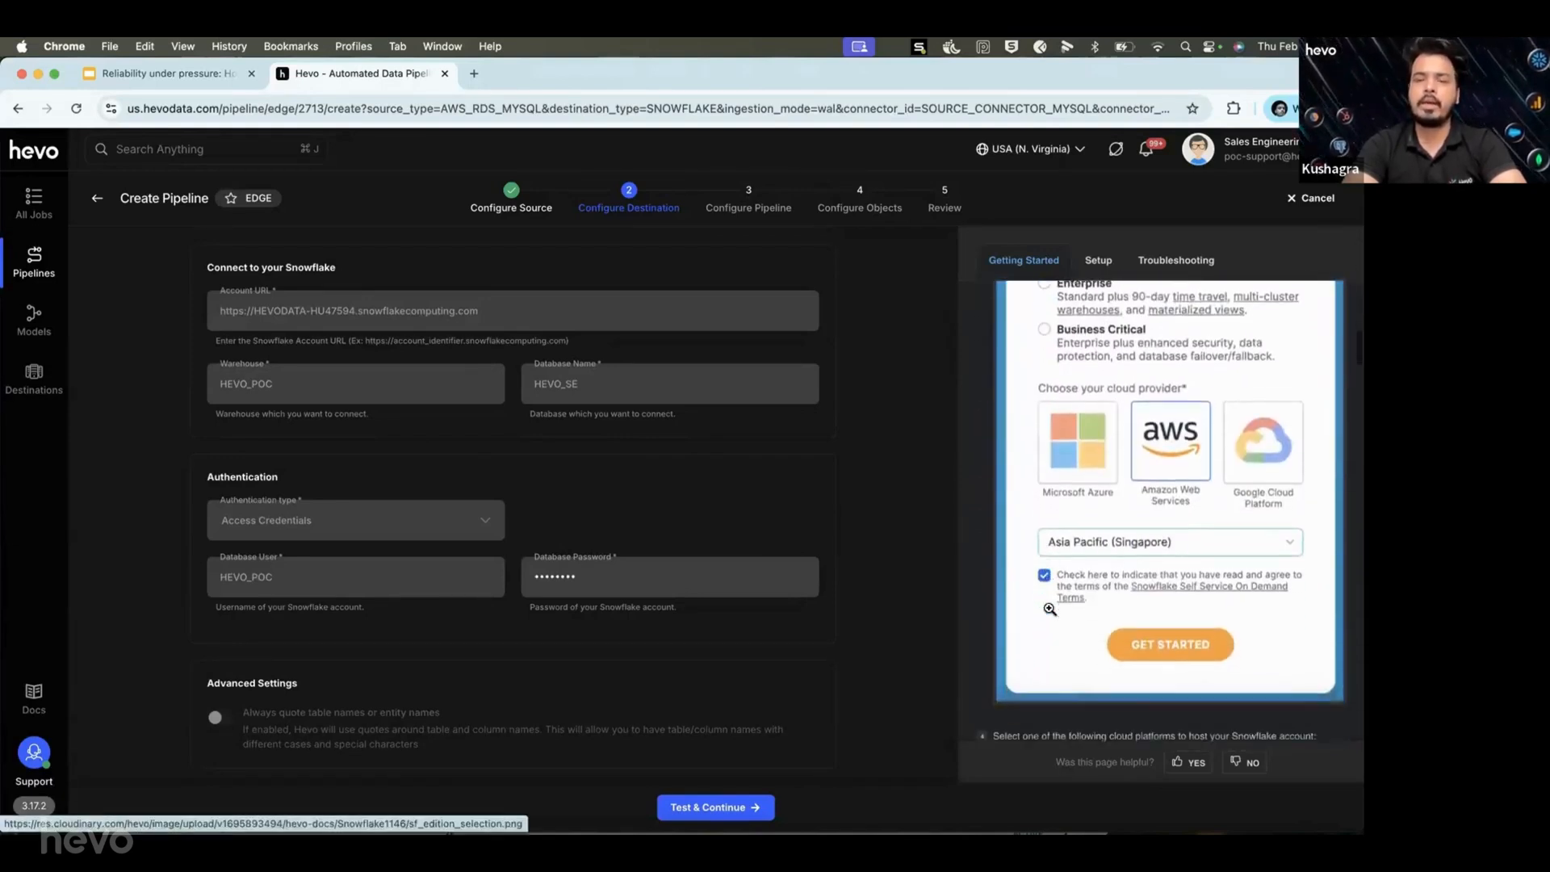
scroll(1049, 608, down, 2)
scroll(1050, 610, up, 20)
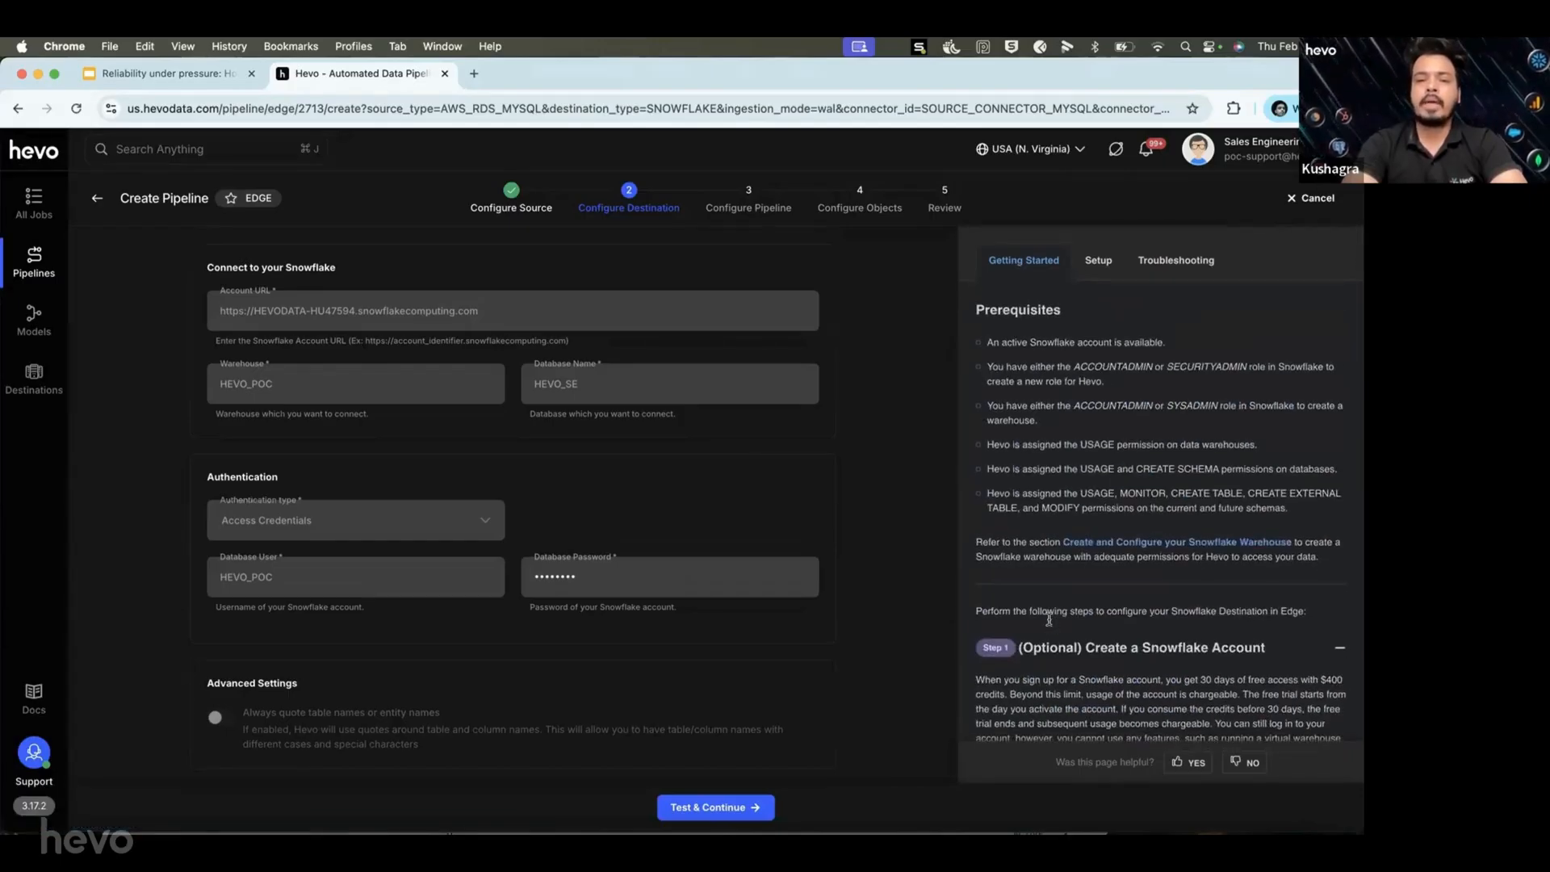
scroll(1048, 610, down, 10)
scroll(1049, 620, down, 2)
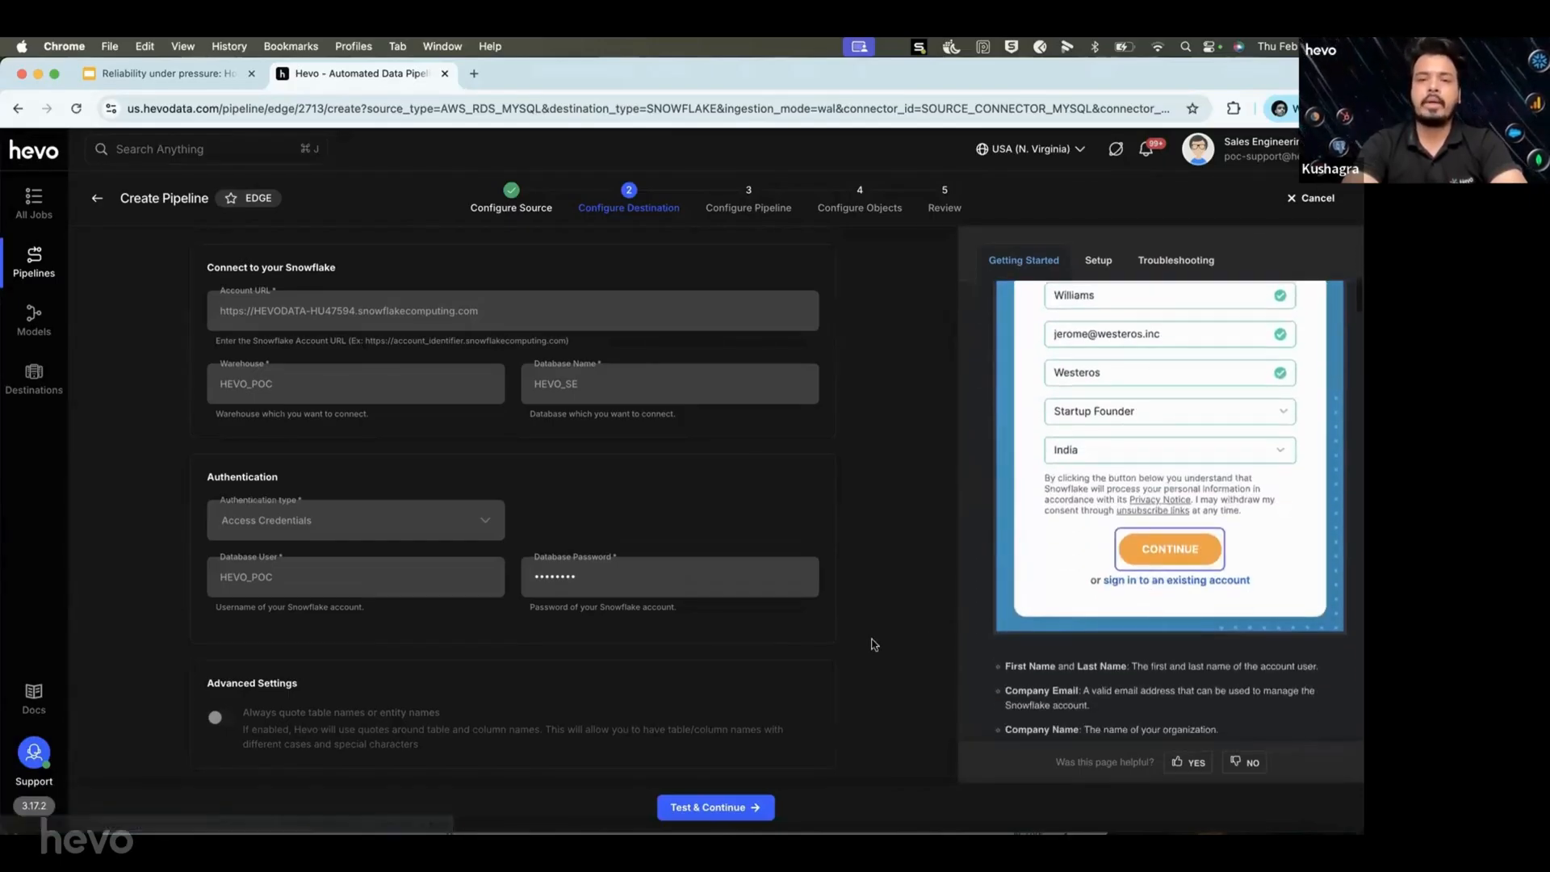
click(729, 806)
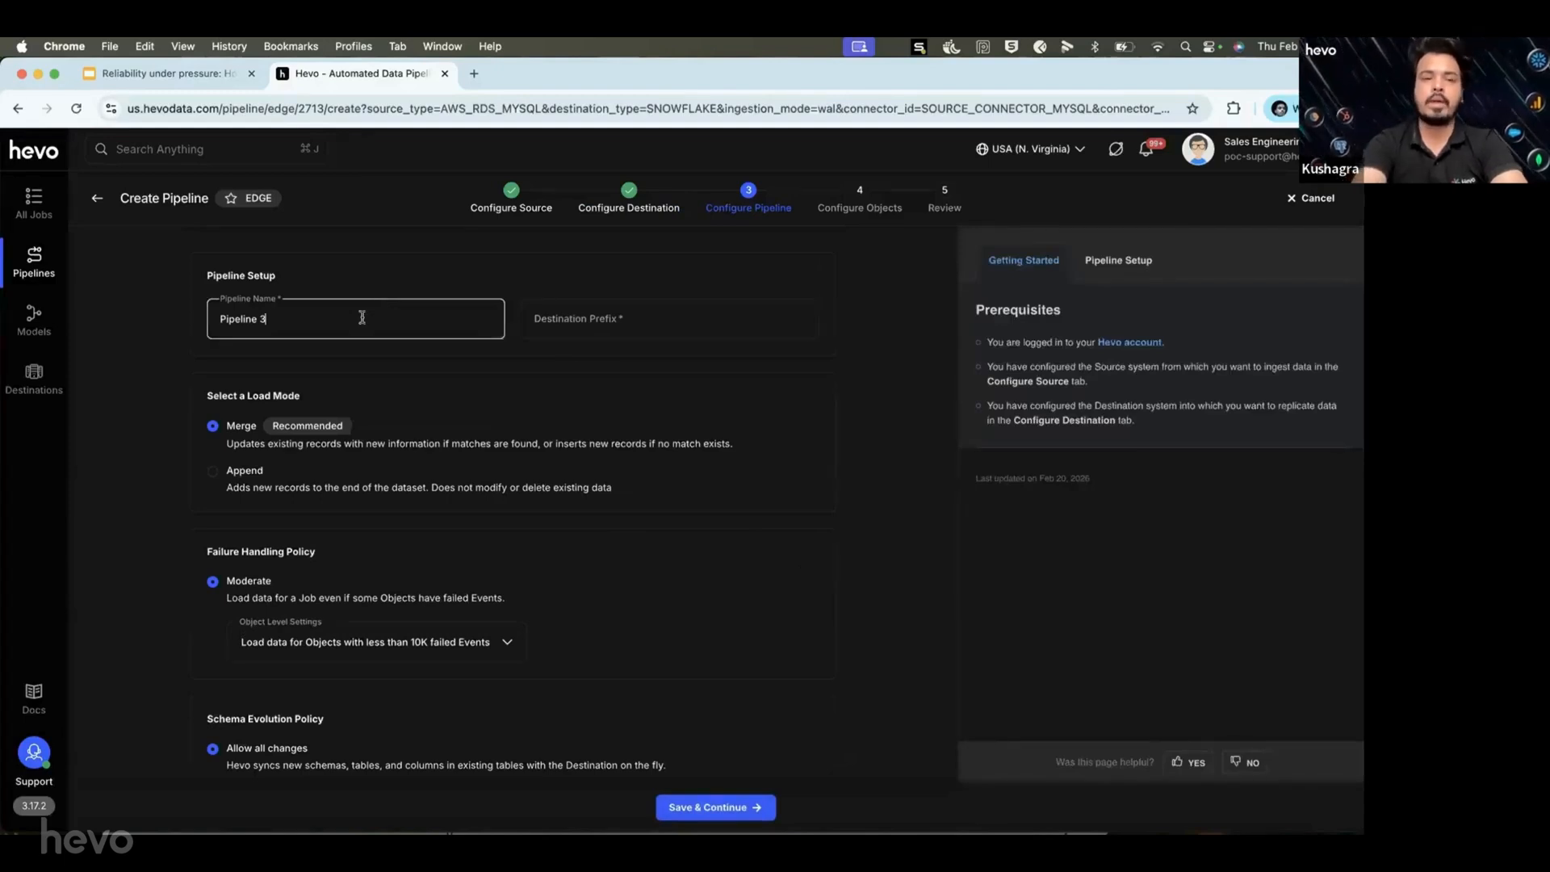
Replace the default pipeline name 'Pipeline 3' with 'Demo Pipe'.
key(super+a)
key(BackSpace)
text(Dem)
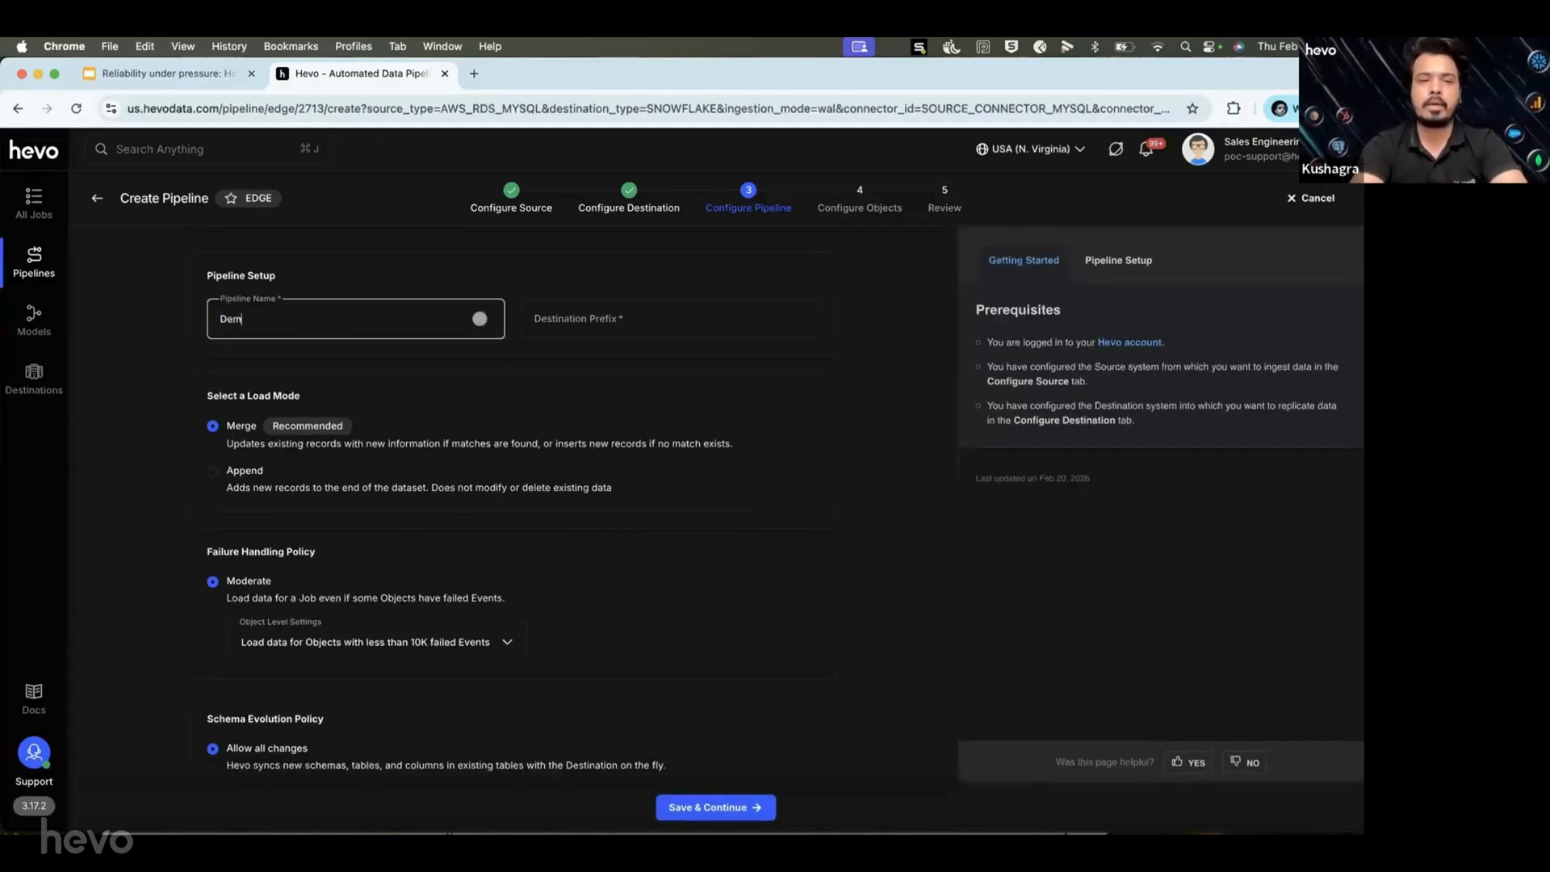
text(o Pipe)
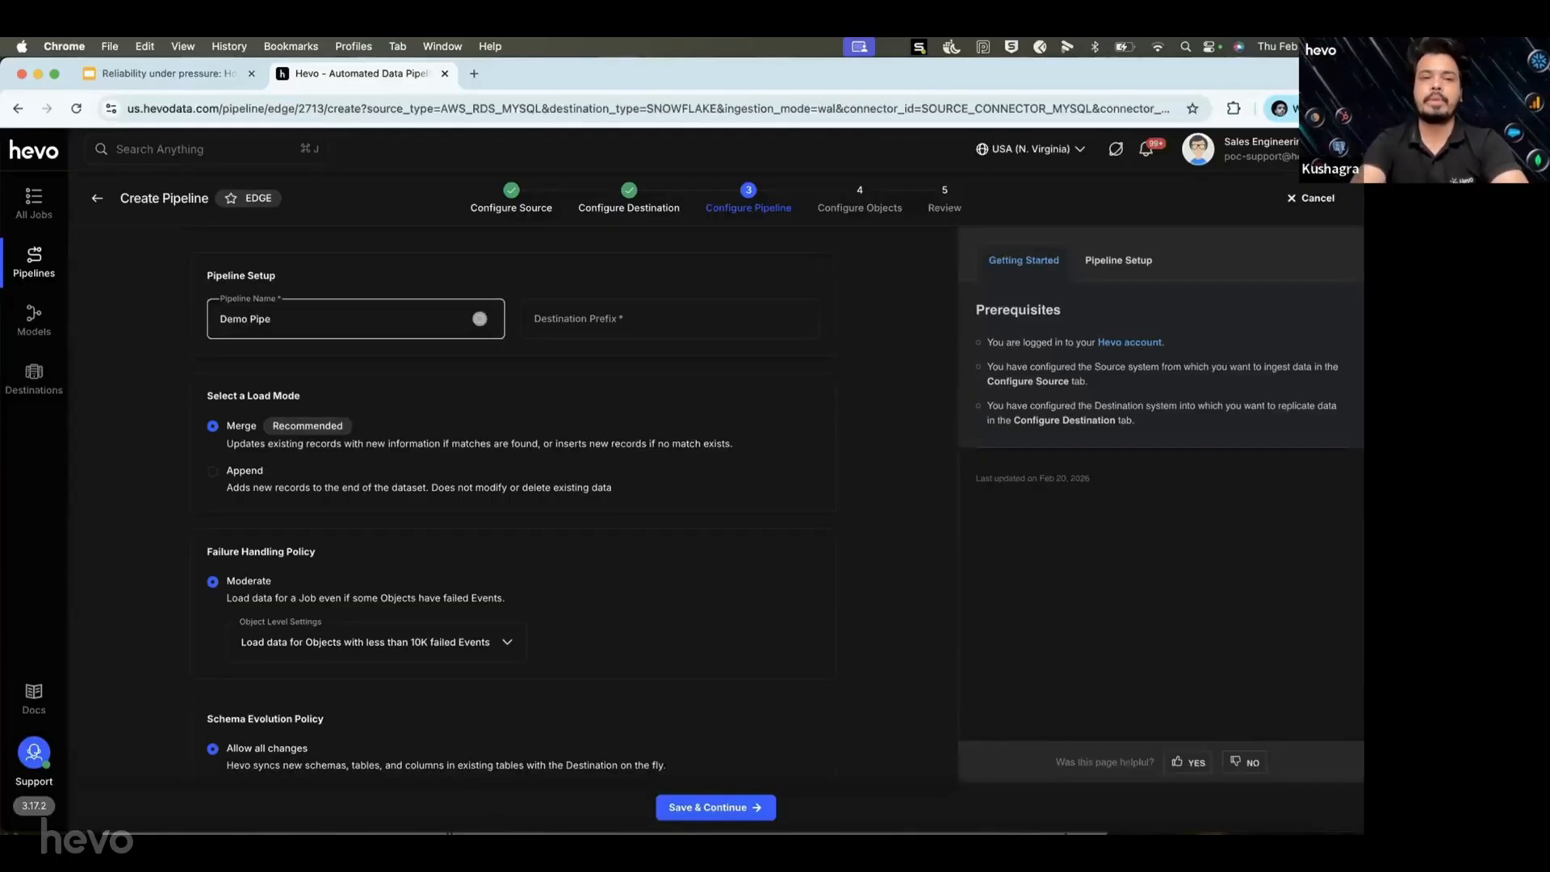
click(577, 320)
click(578, 321)
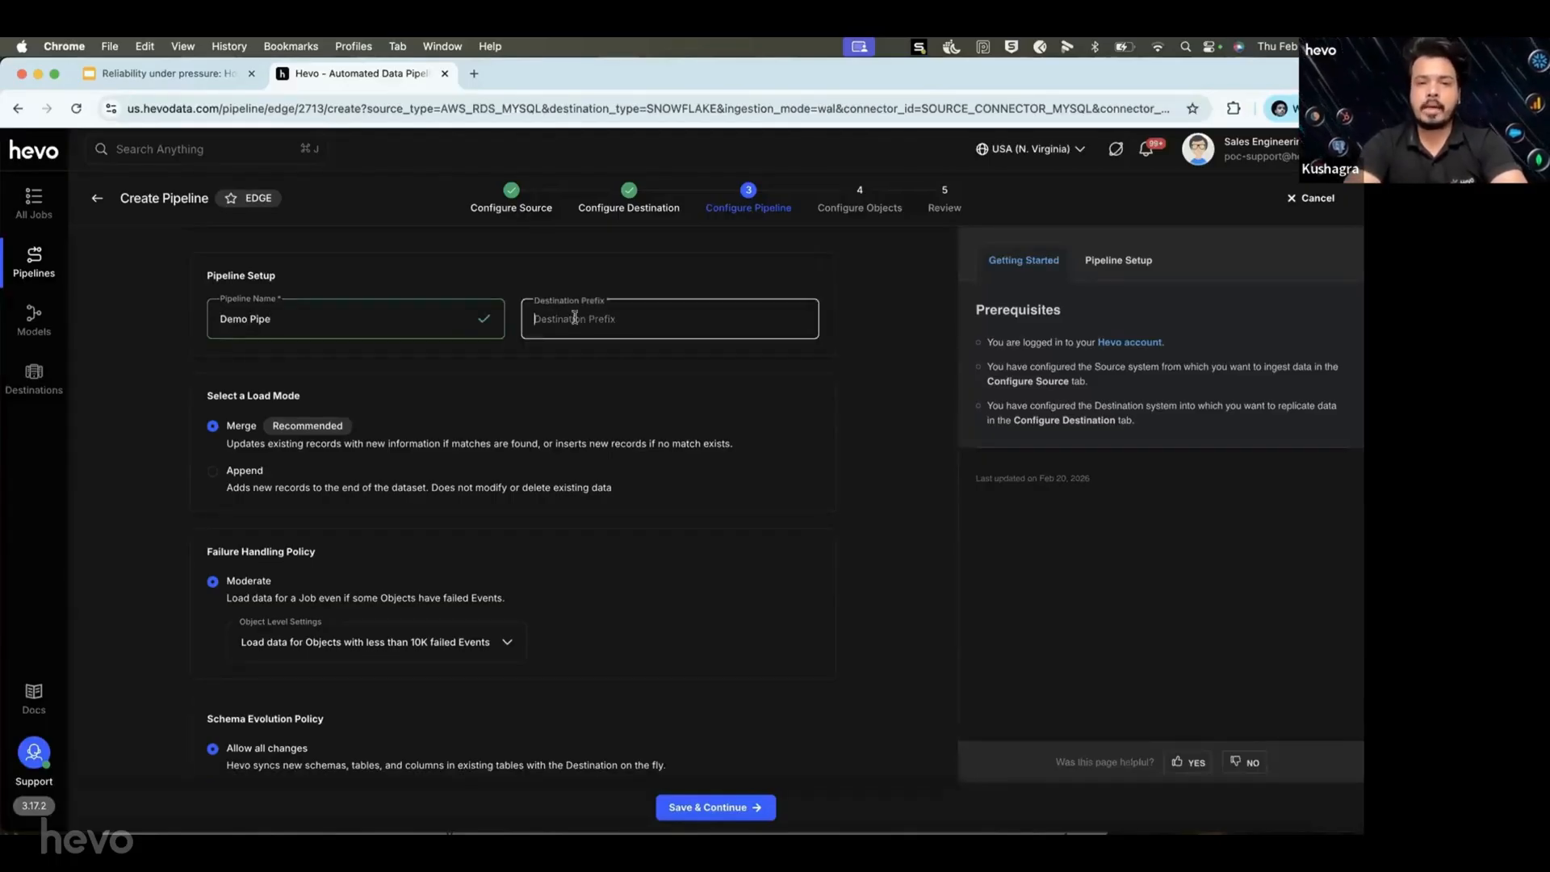
Enter '_demo' in the Destination Prefix field.
click(620, 330)
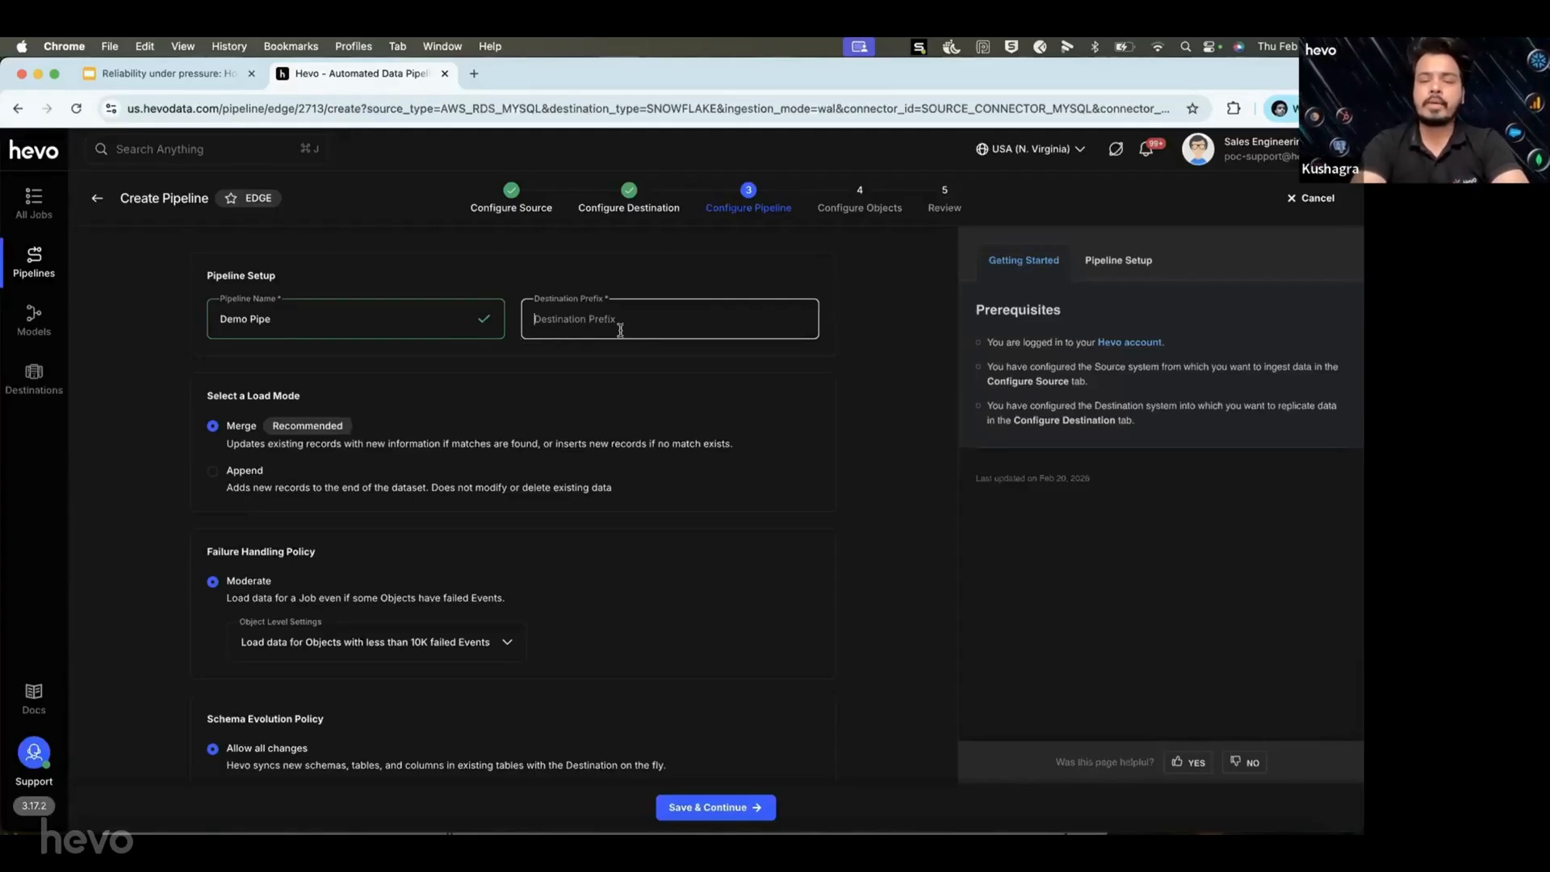
click(620, 330)
text(_demo)
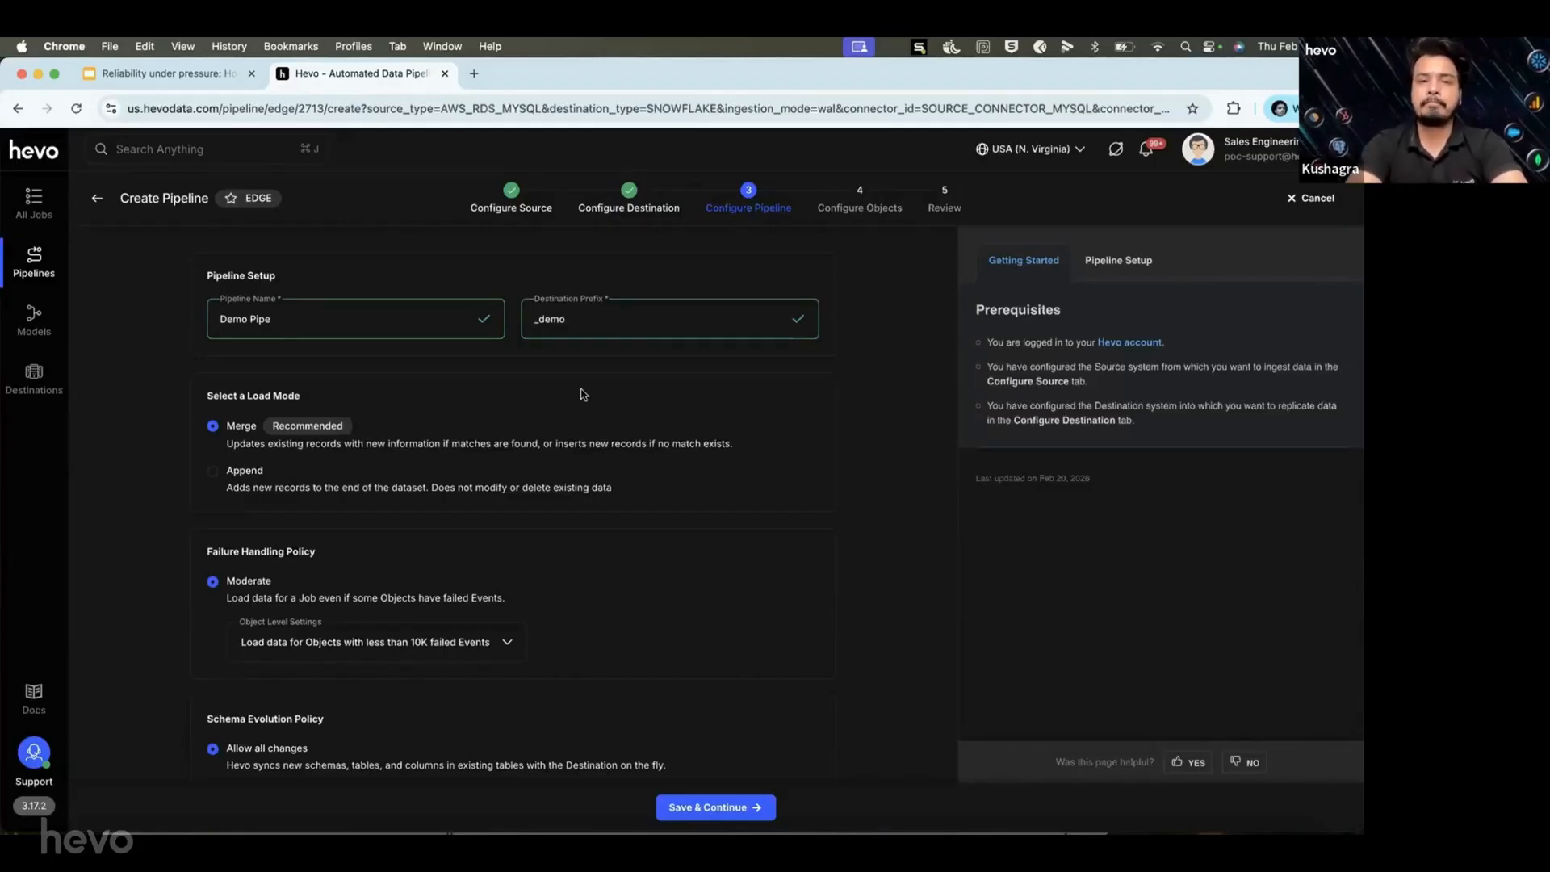
scroll(529, 393, down, 1)
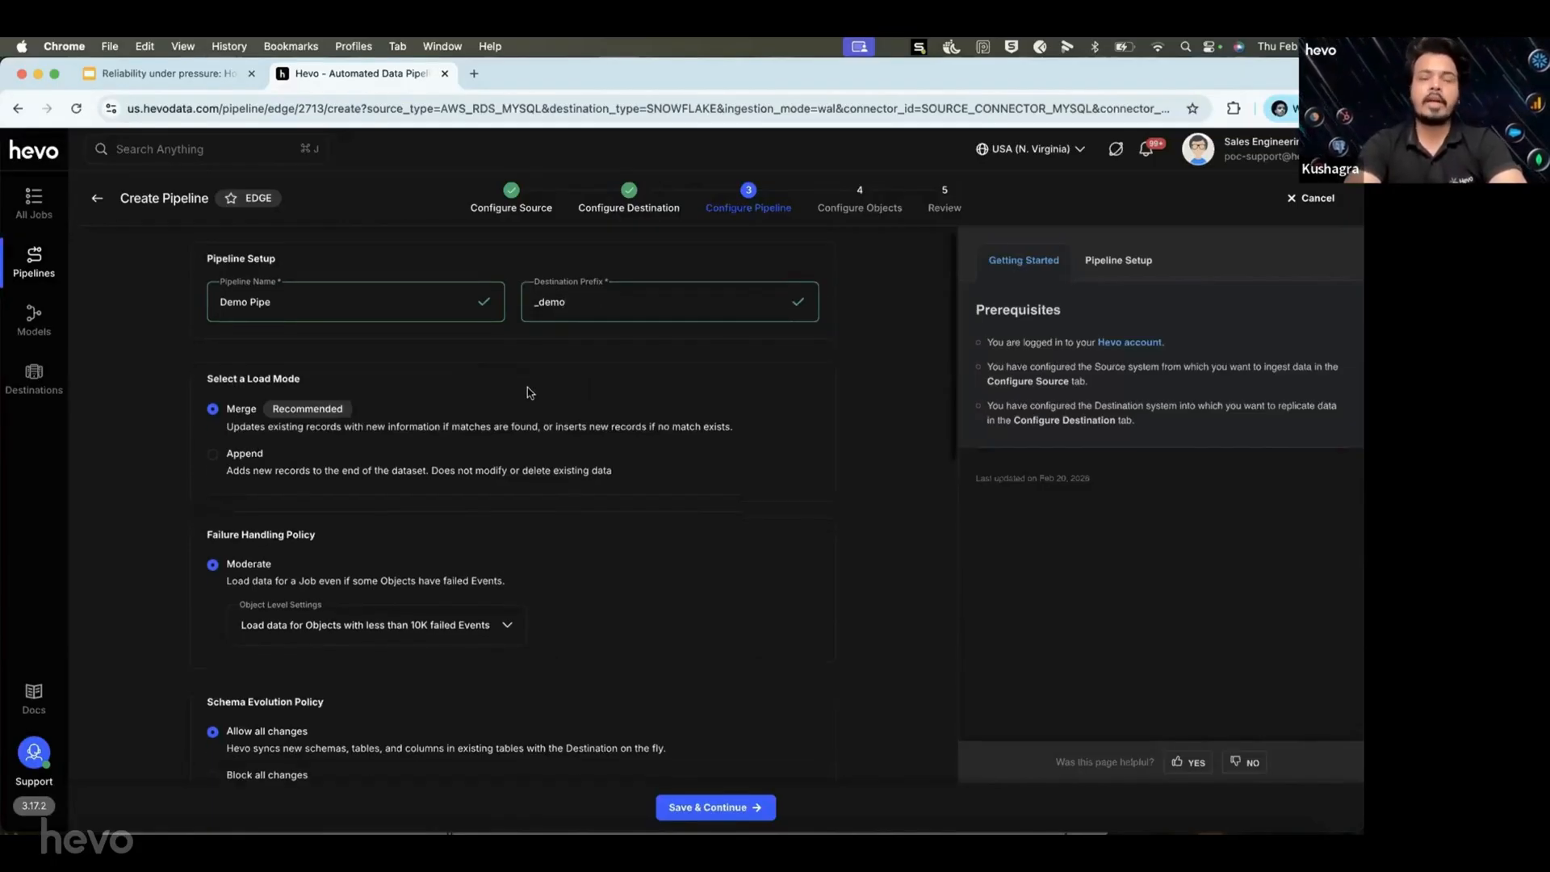
scroll(529, 393, down, 1)
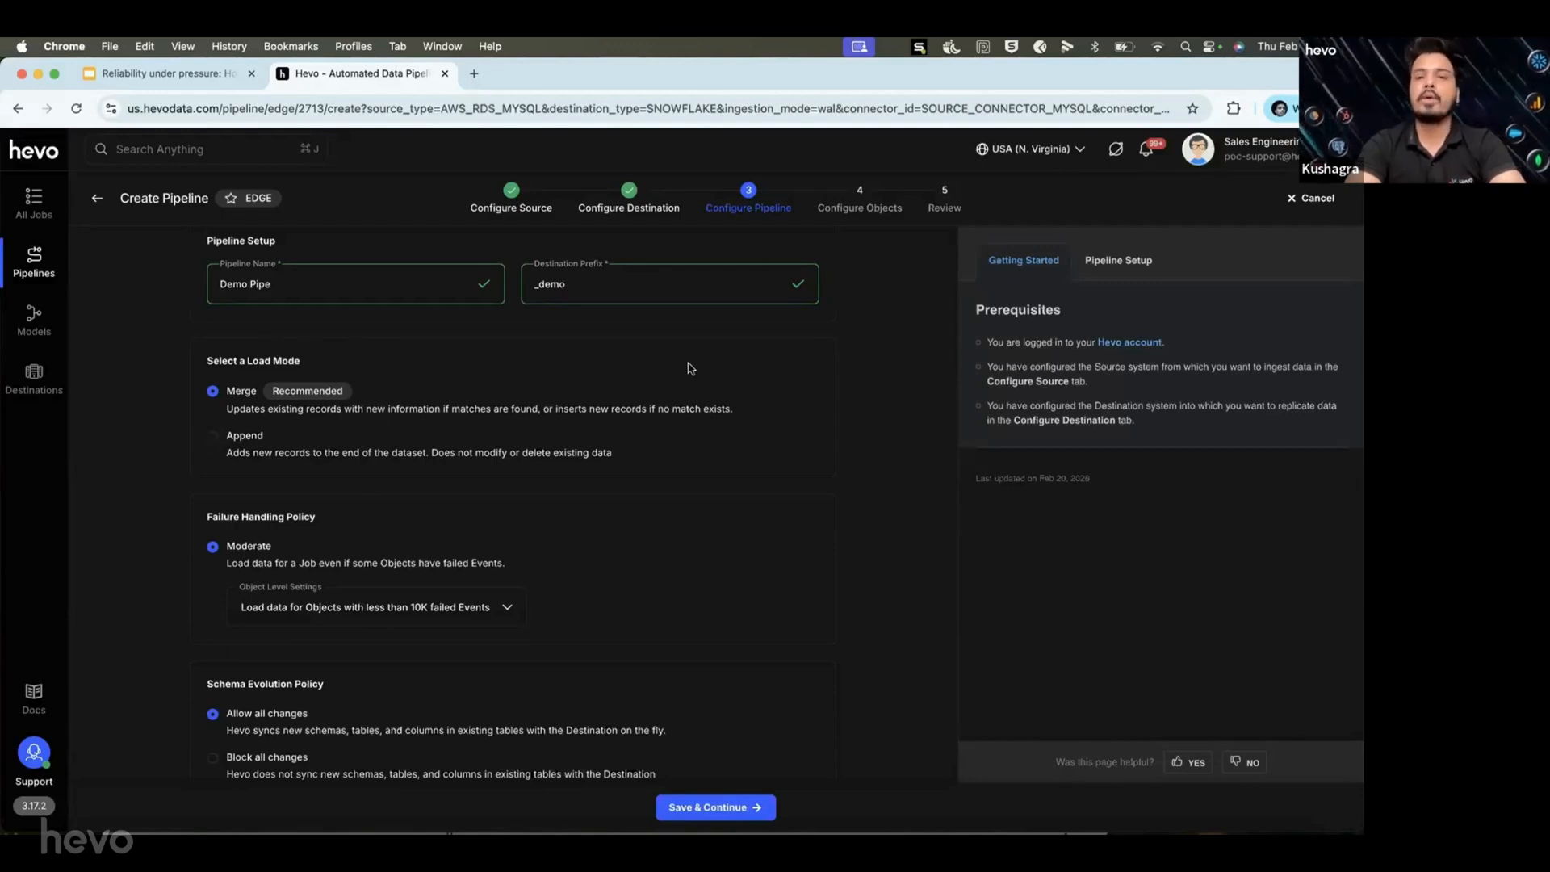
scroll(530, 458, down, 3)
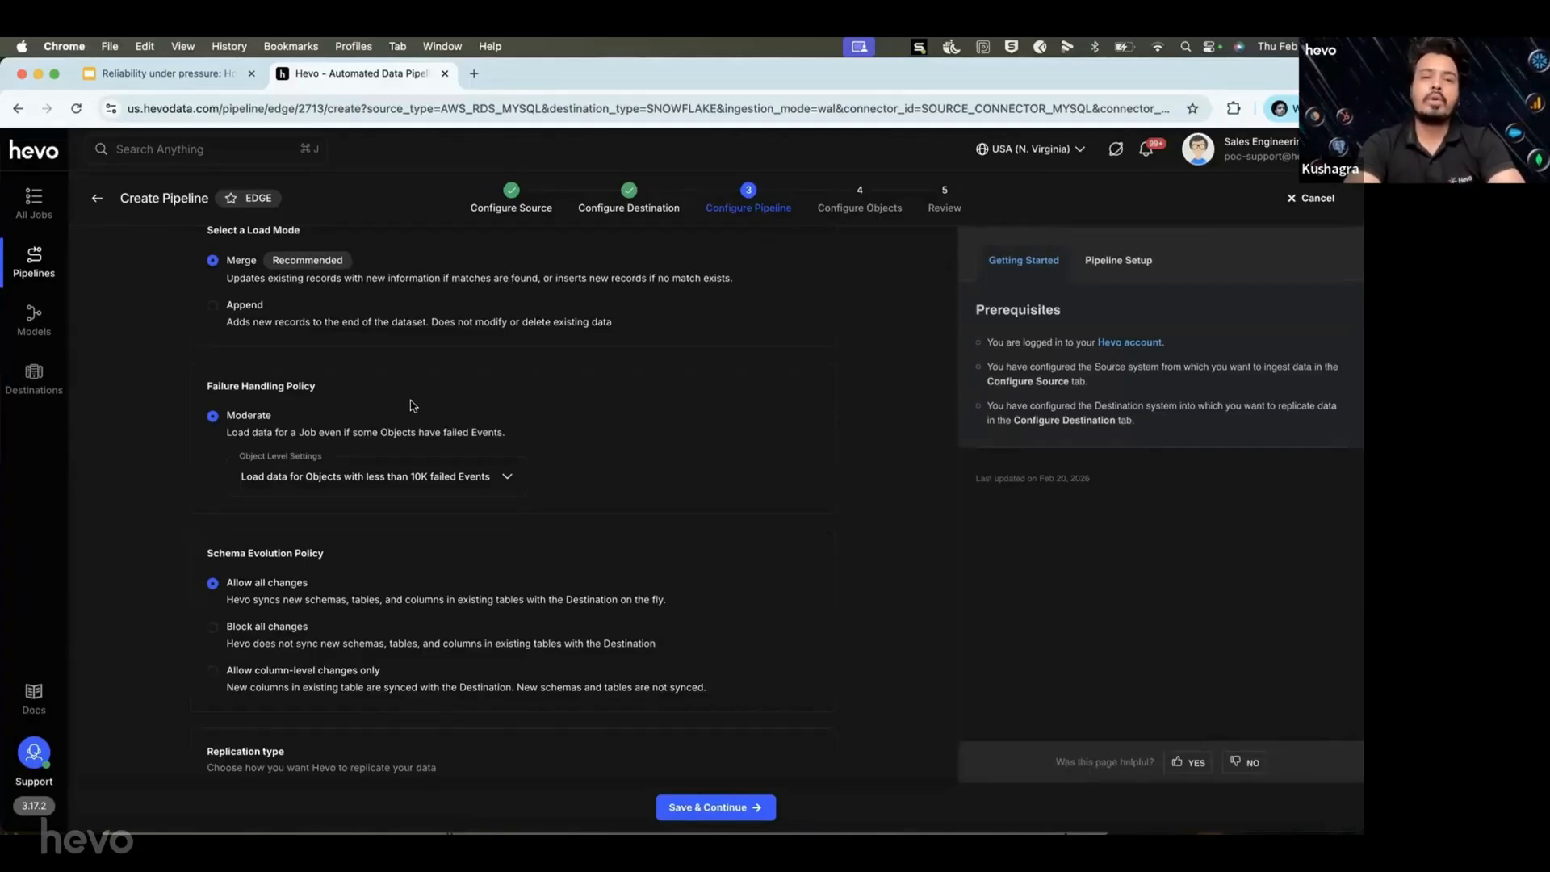
click(395, 465)
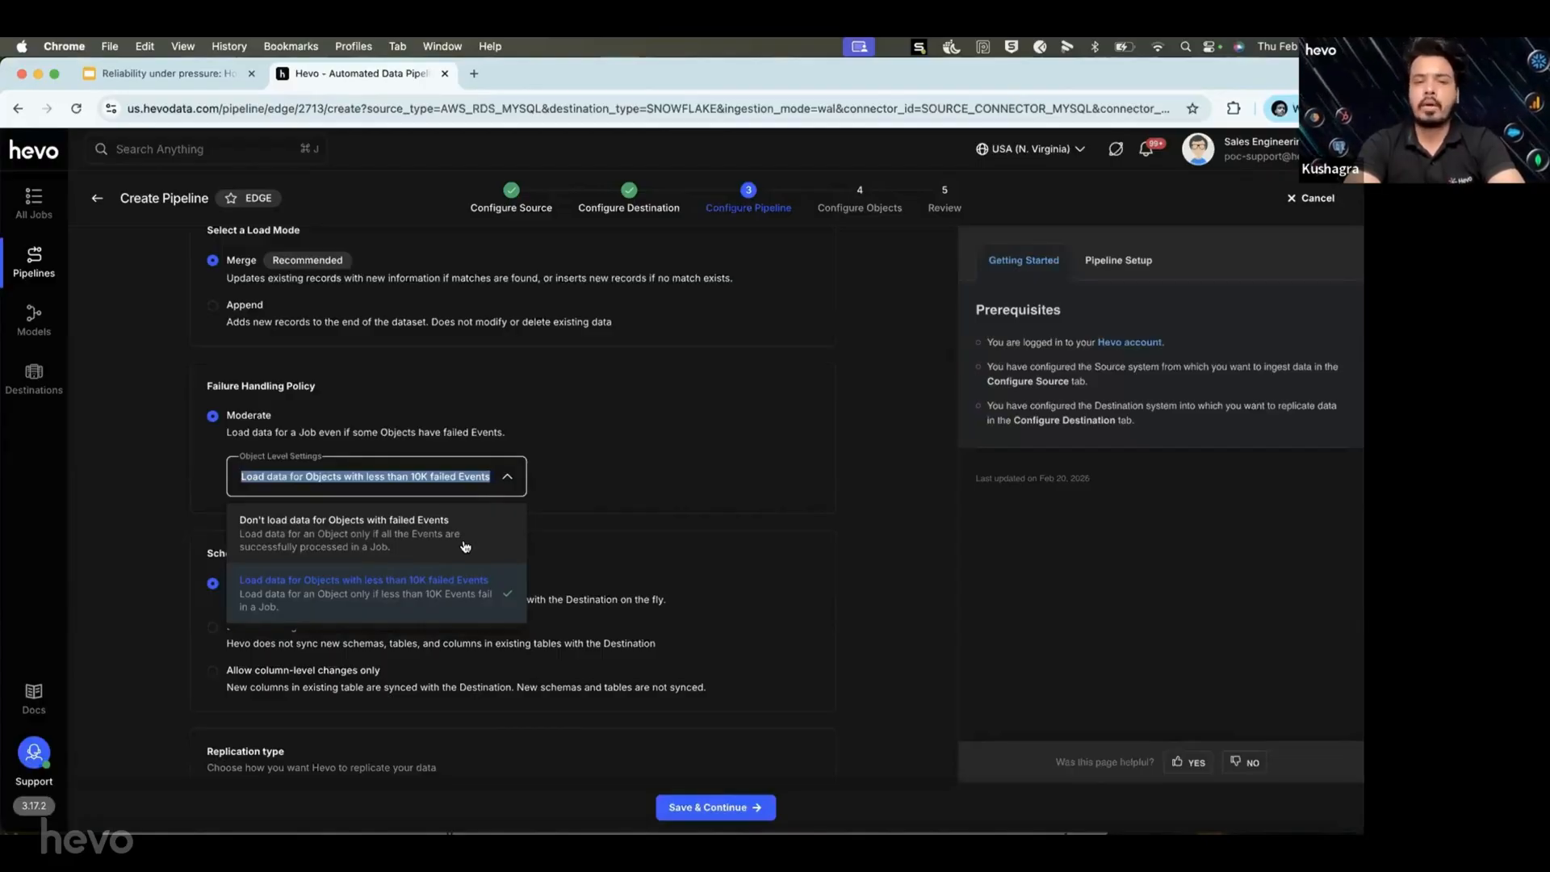
click(599, 481)
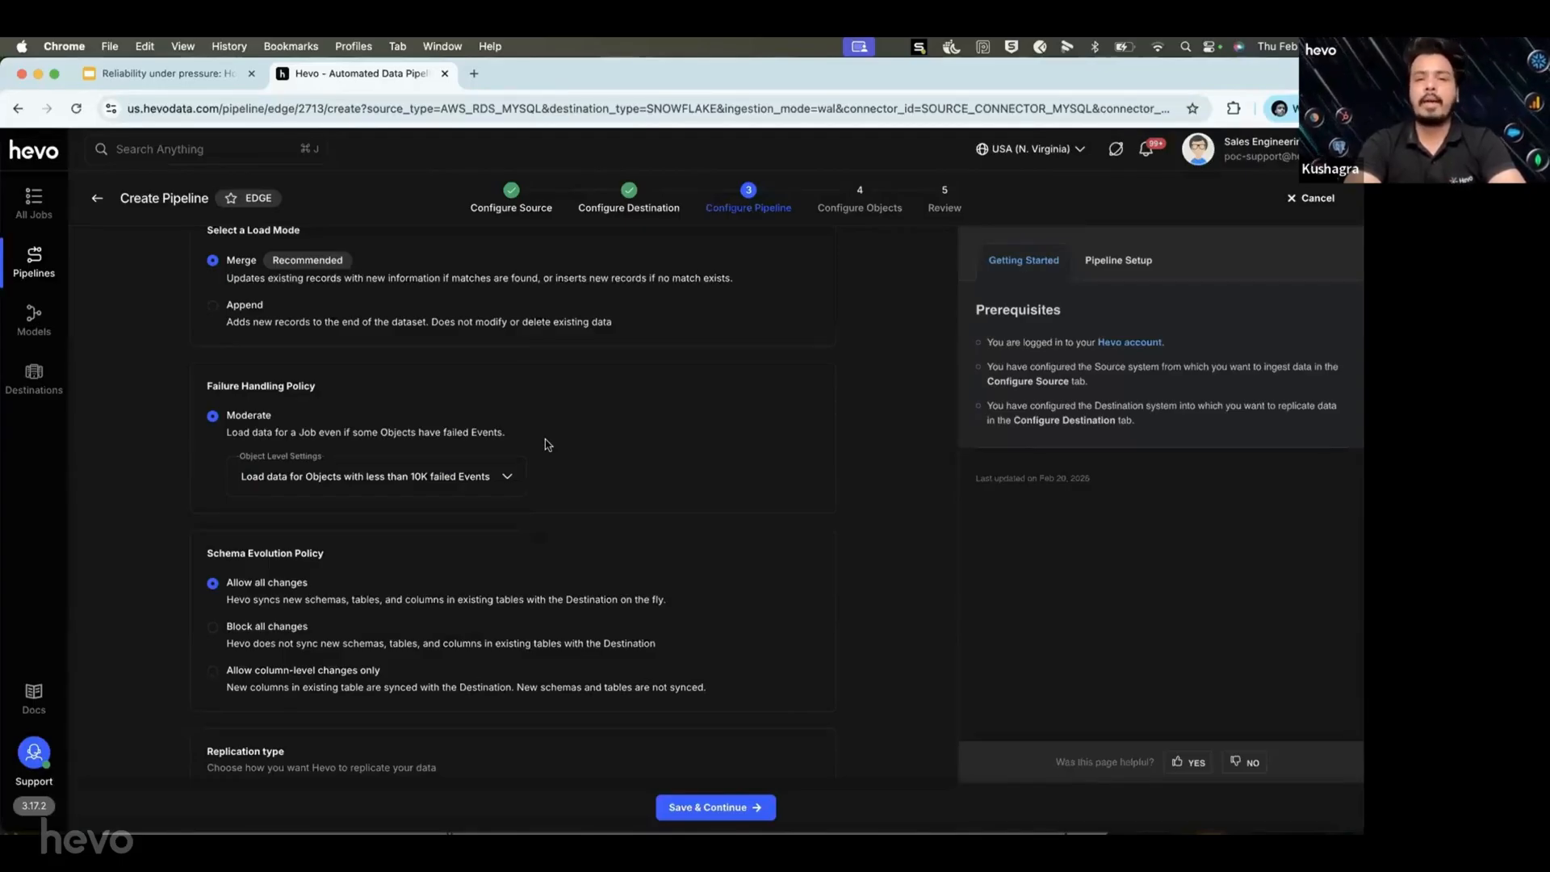
scroll(545, 444, down, 3)
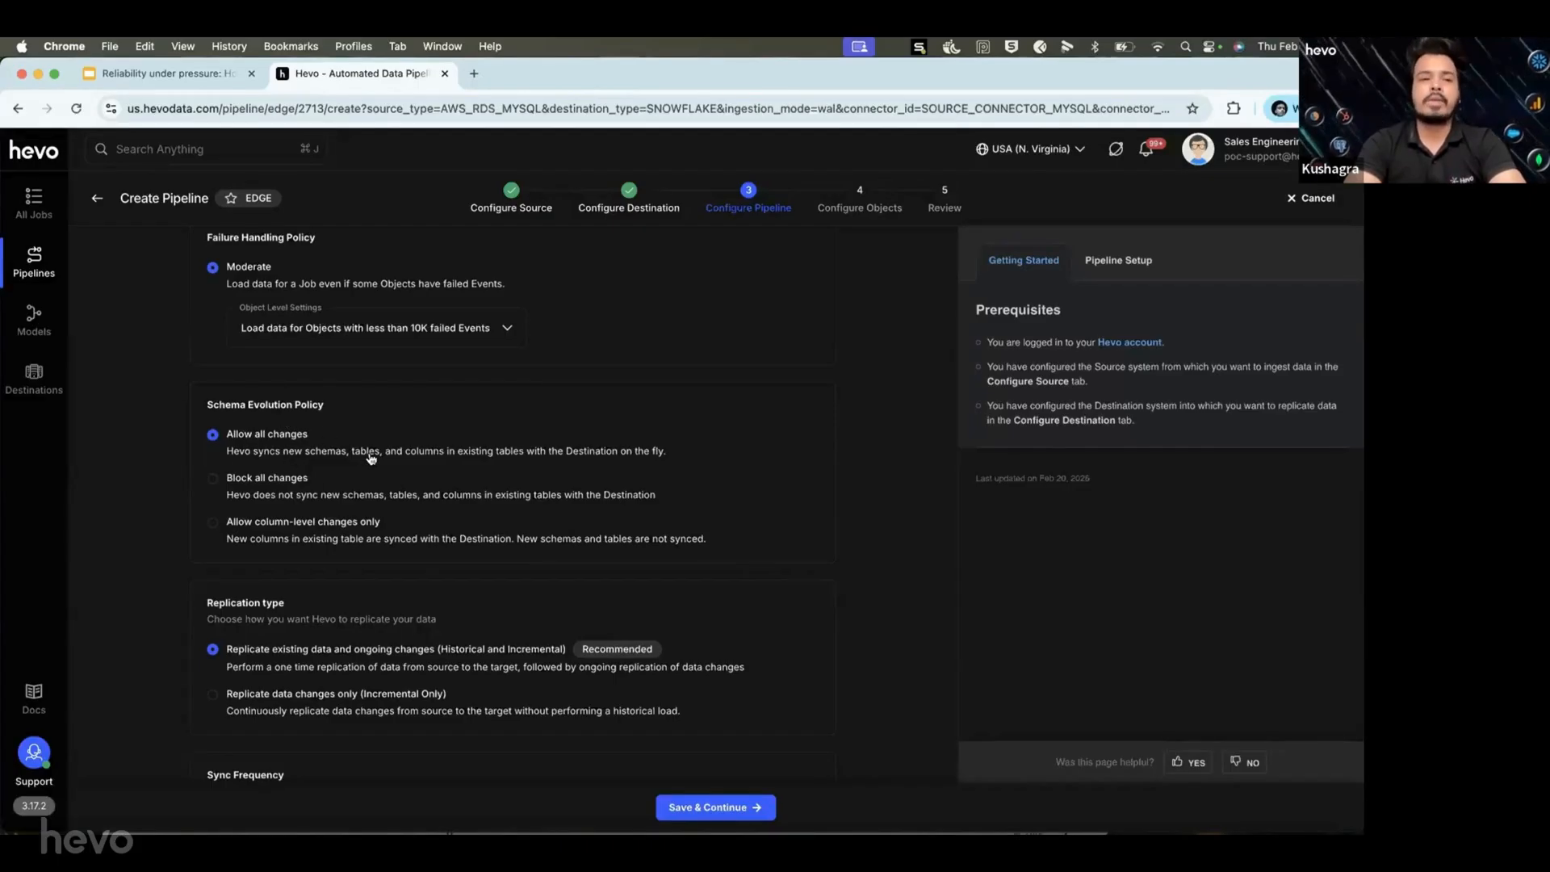
click(292, 482)
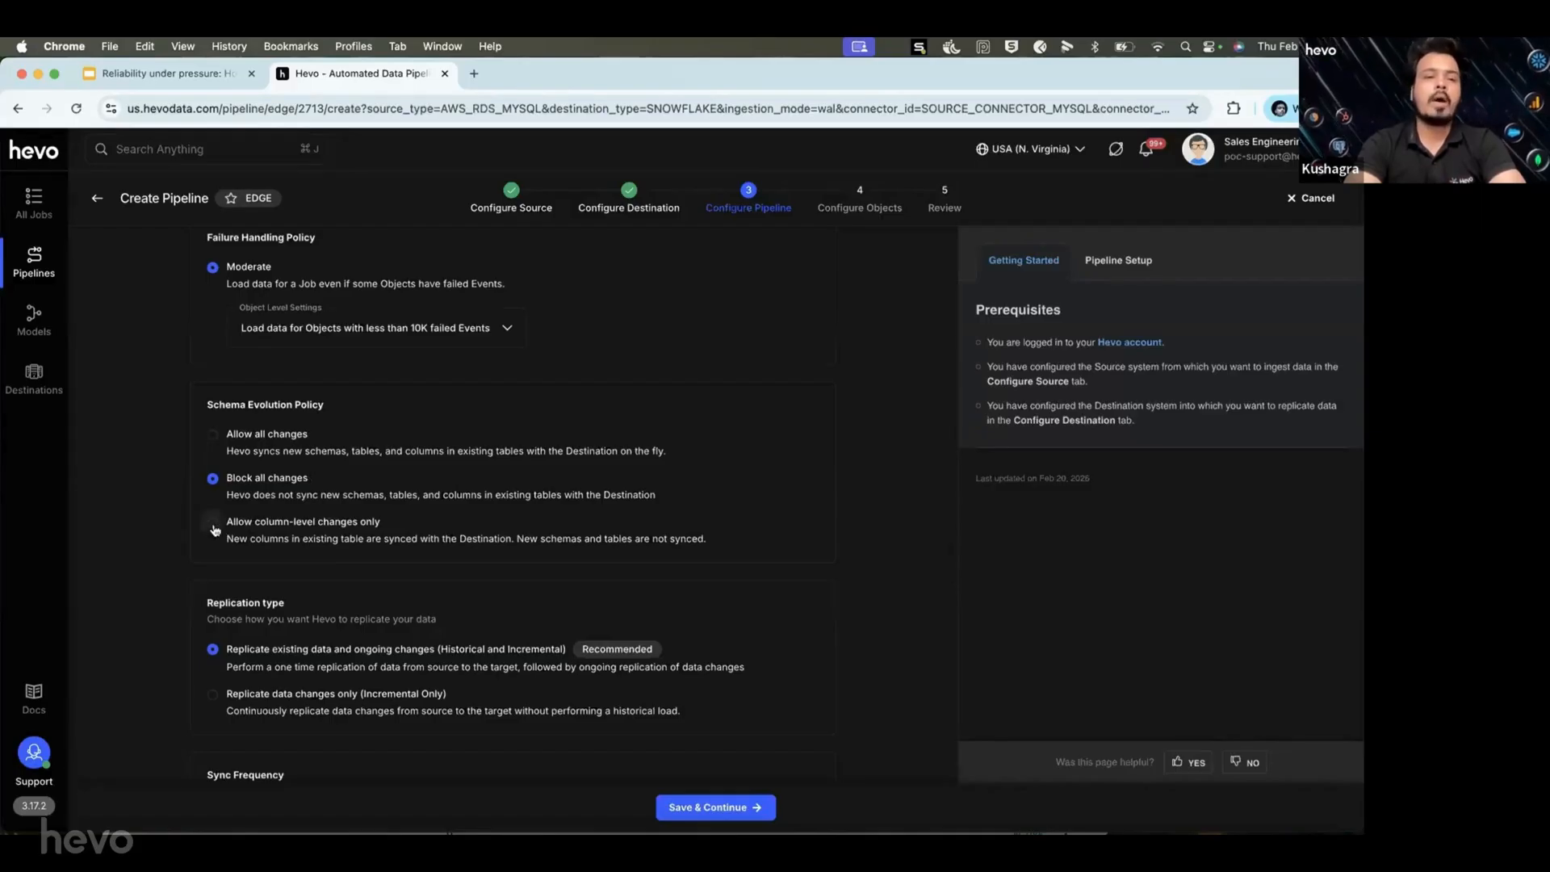
click(214, 524)
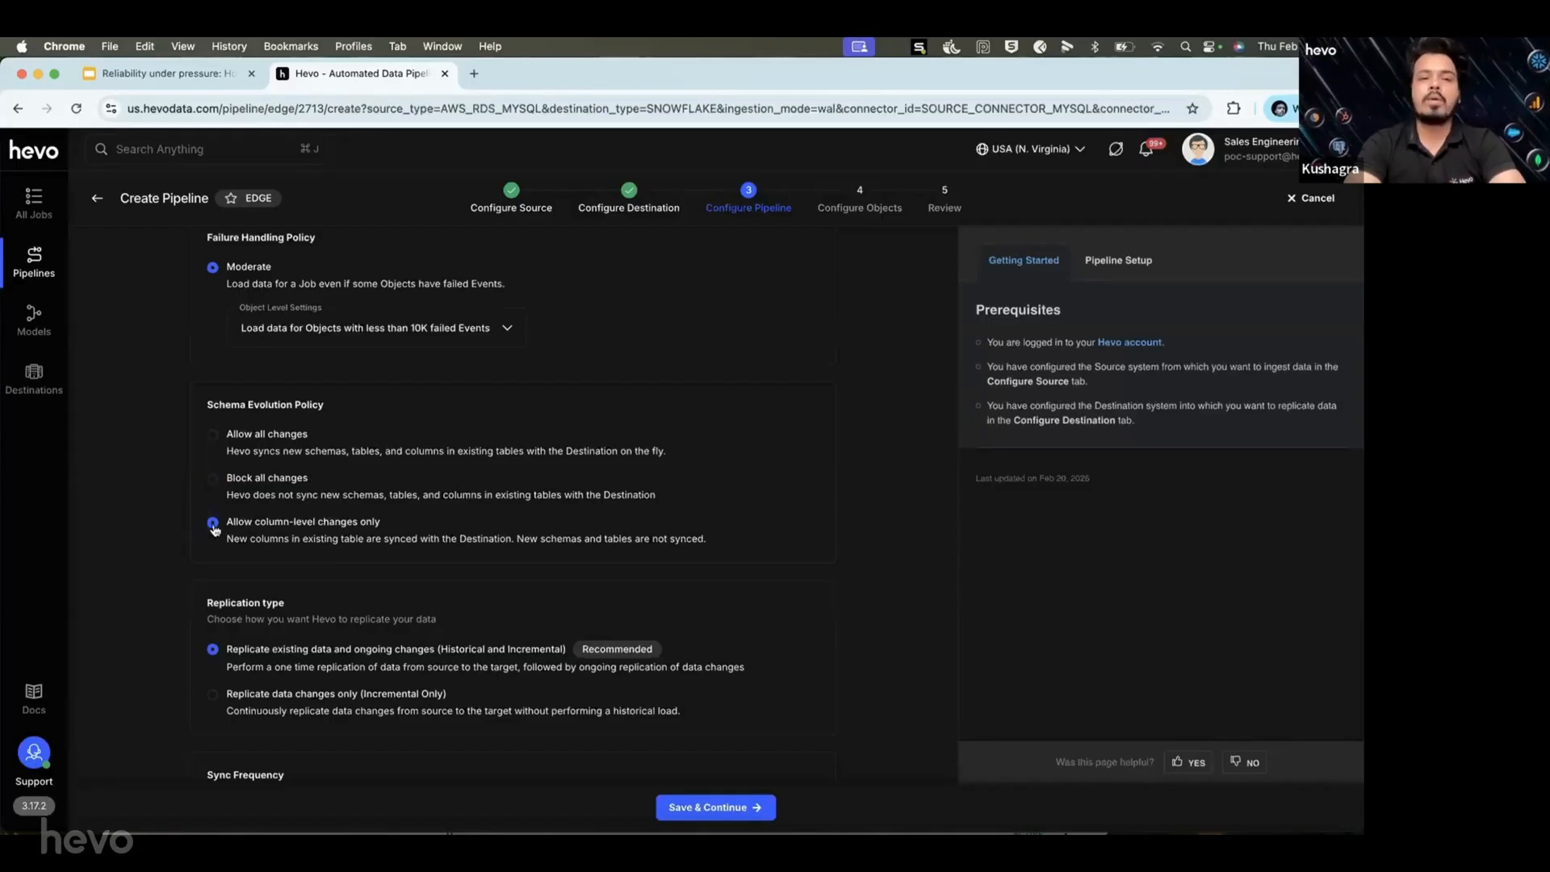
click(215, 439)
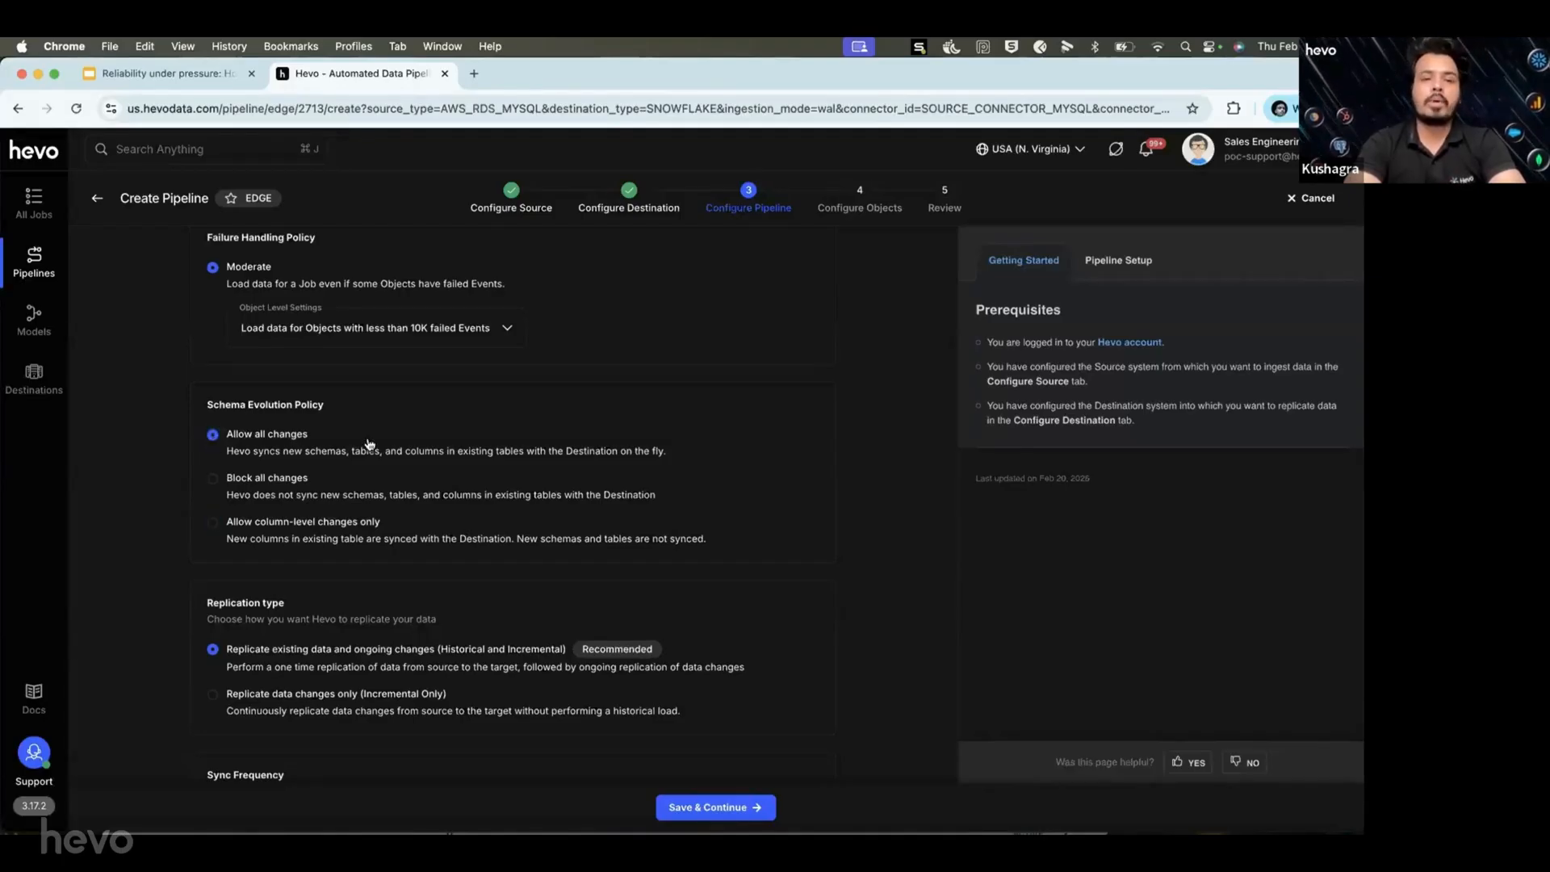
scroll(369, 443, down, 4)
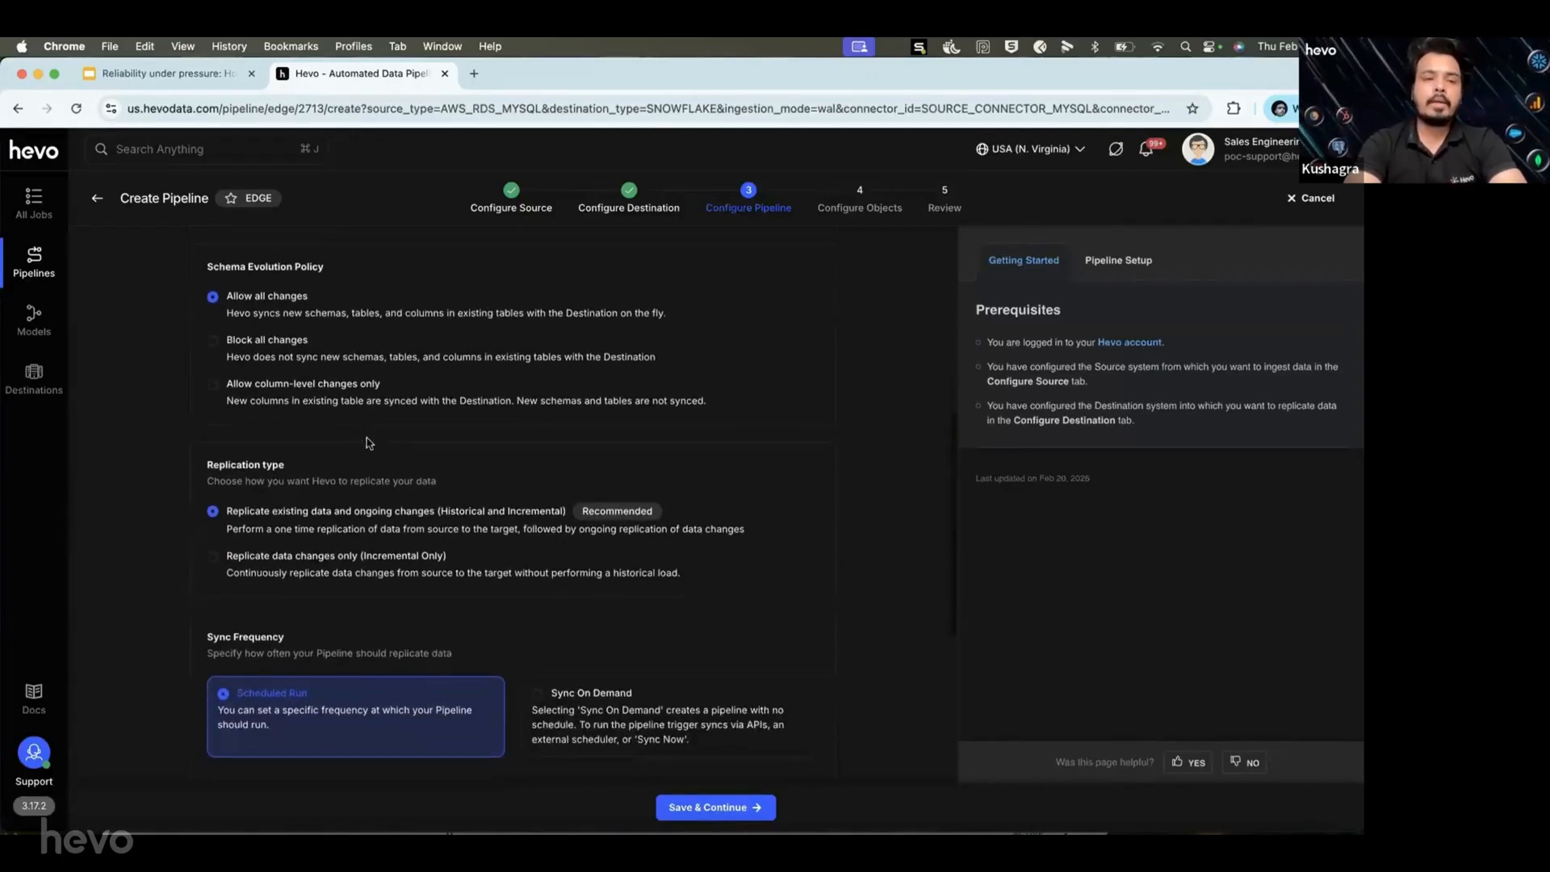
scroll(266, 494, down, 2)
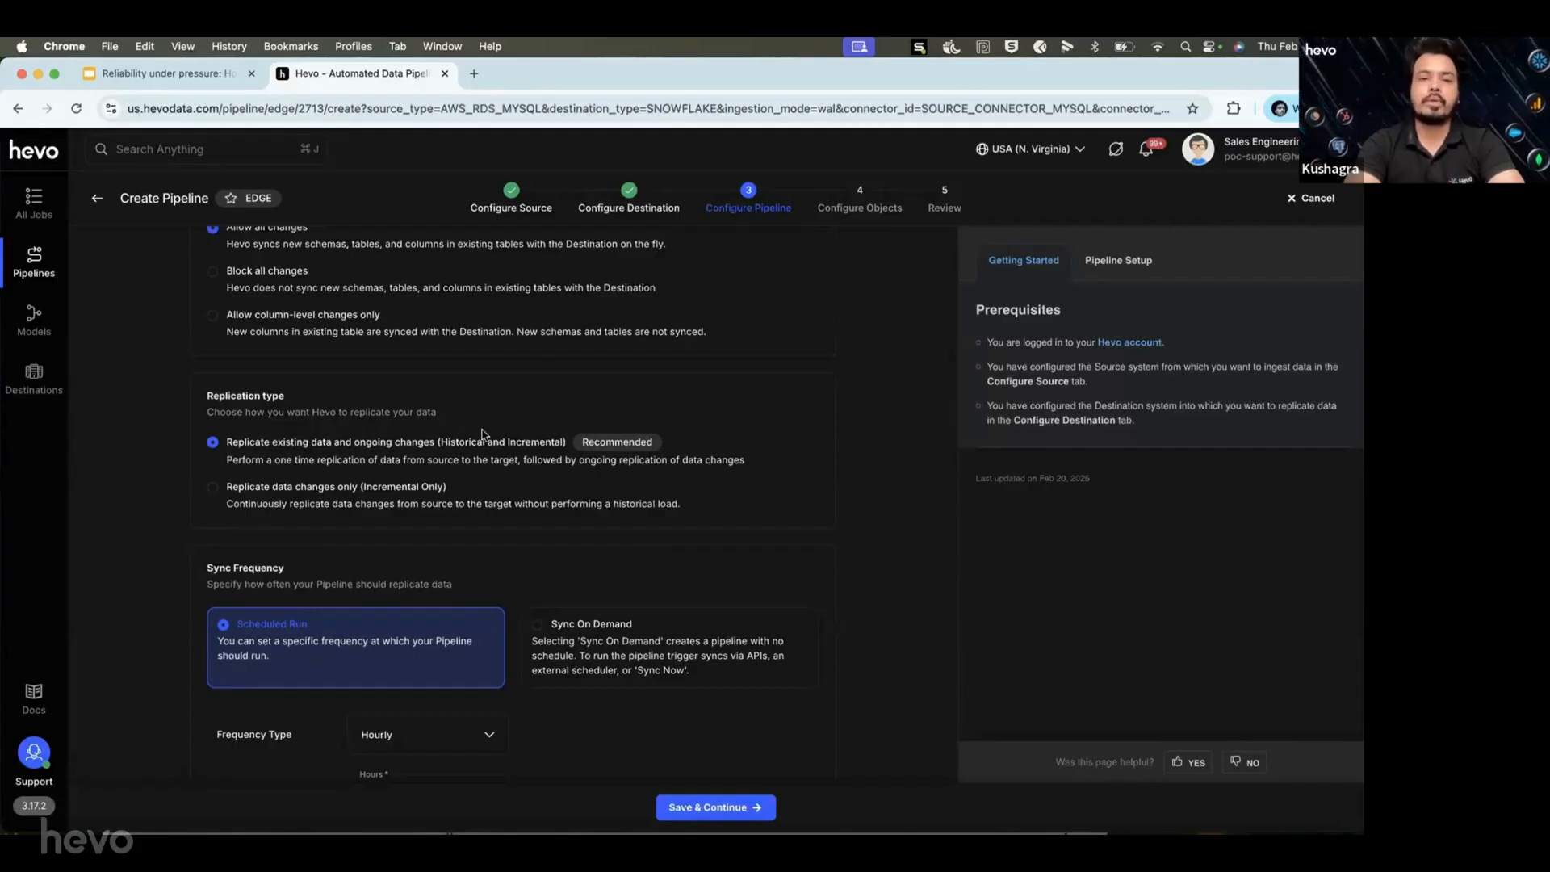
scroll(482, 435, down, 2)
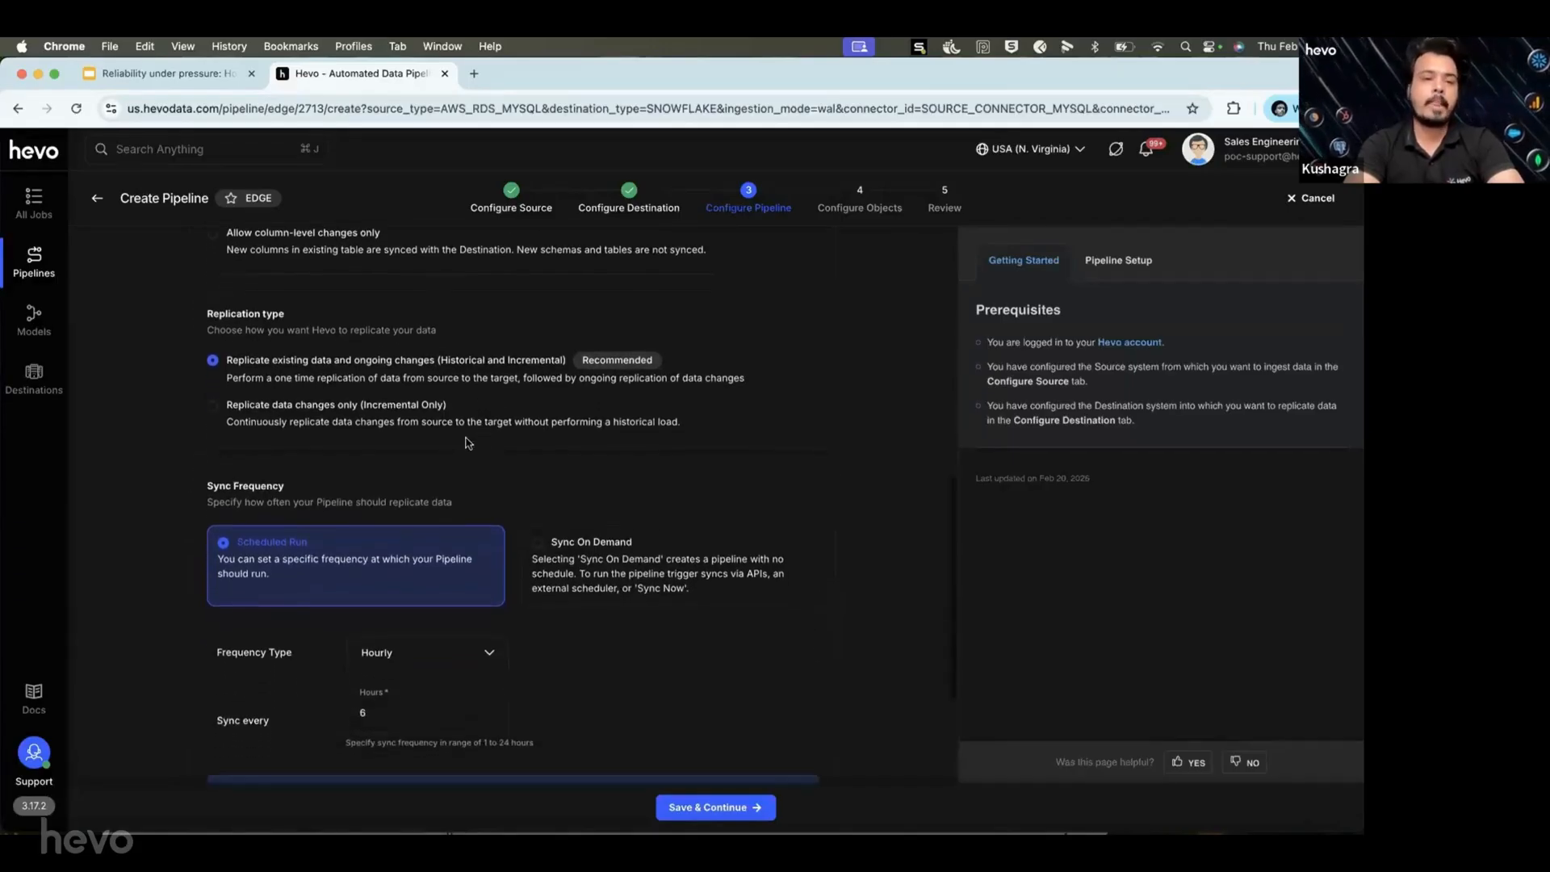
scroll(452, 444, down, 3)
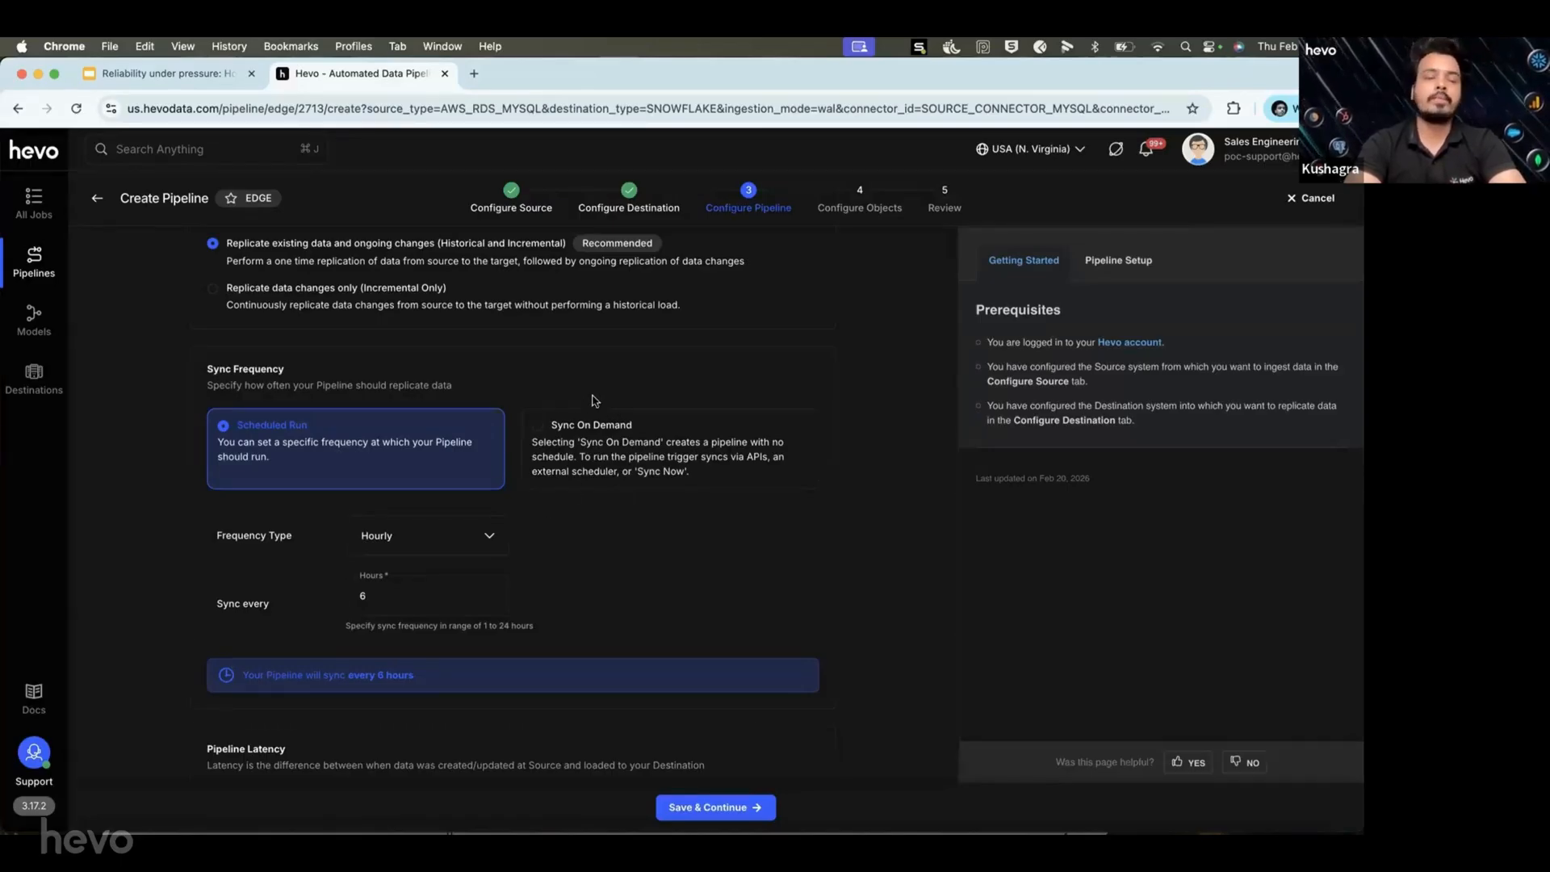
Switch the sync frequency type to Every n minutes with a 5-minute interval.
click(487, 540)
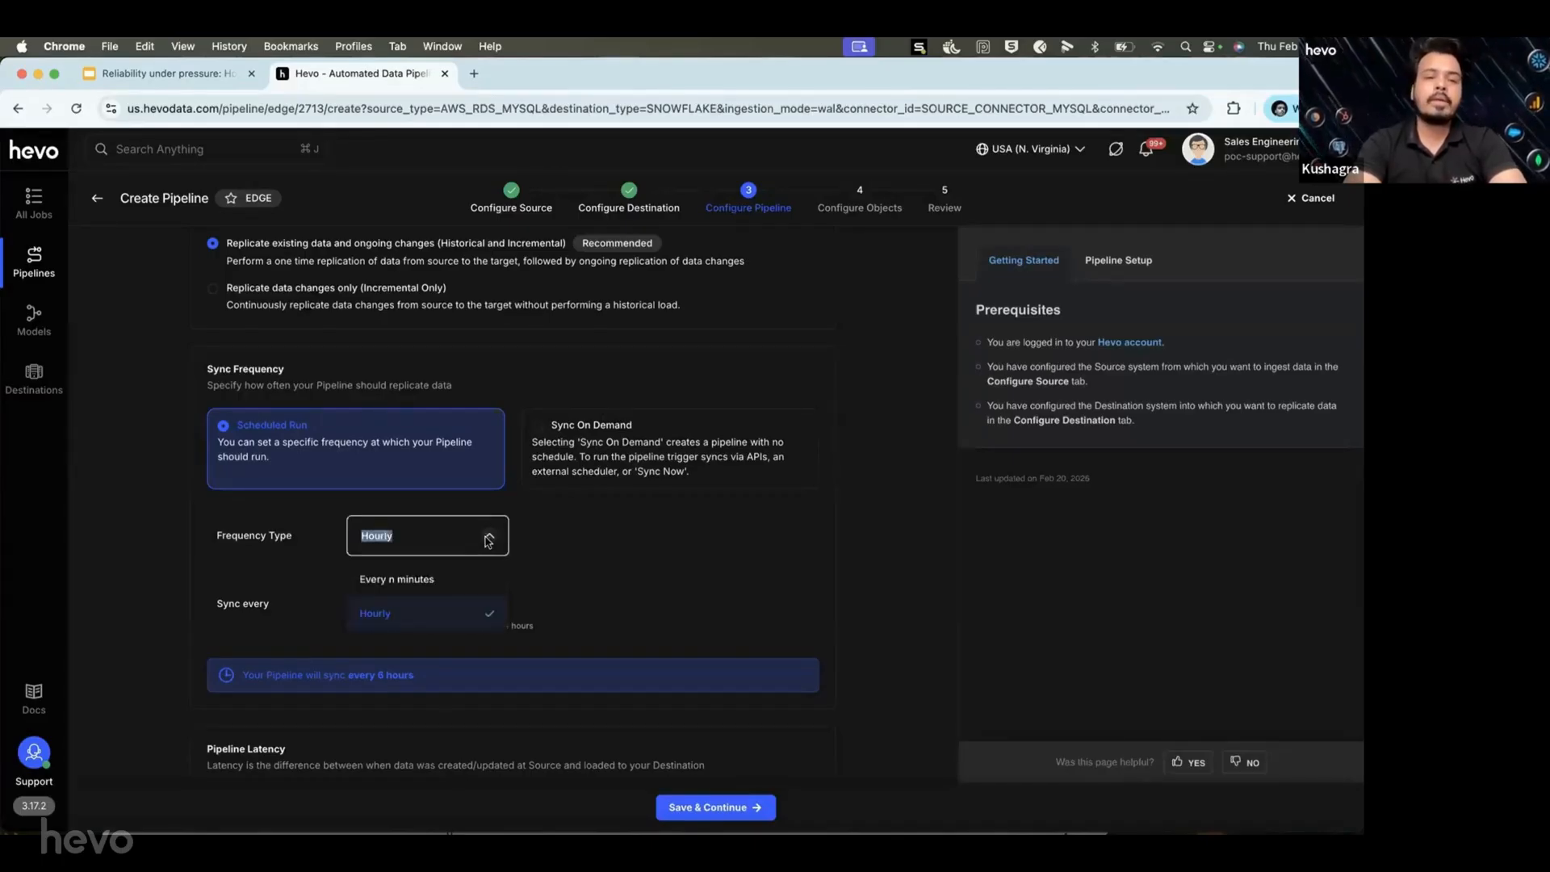
click(439, 577)
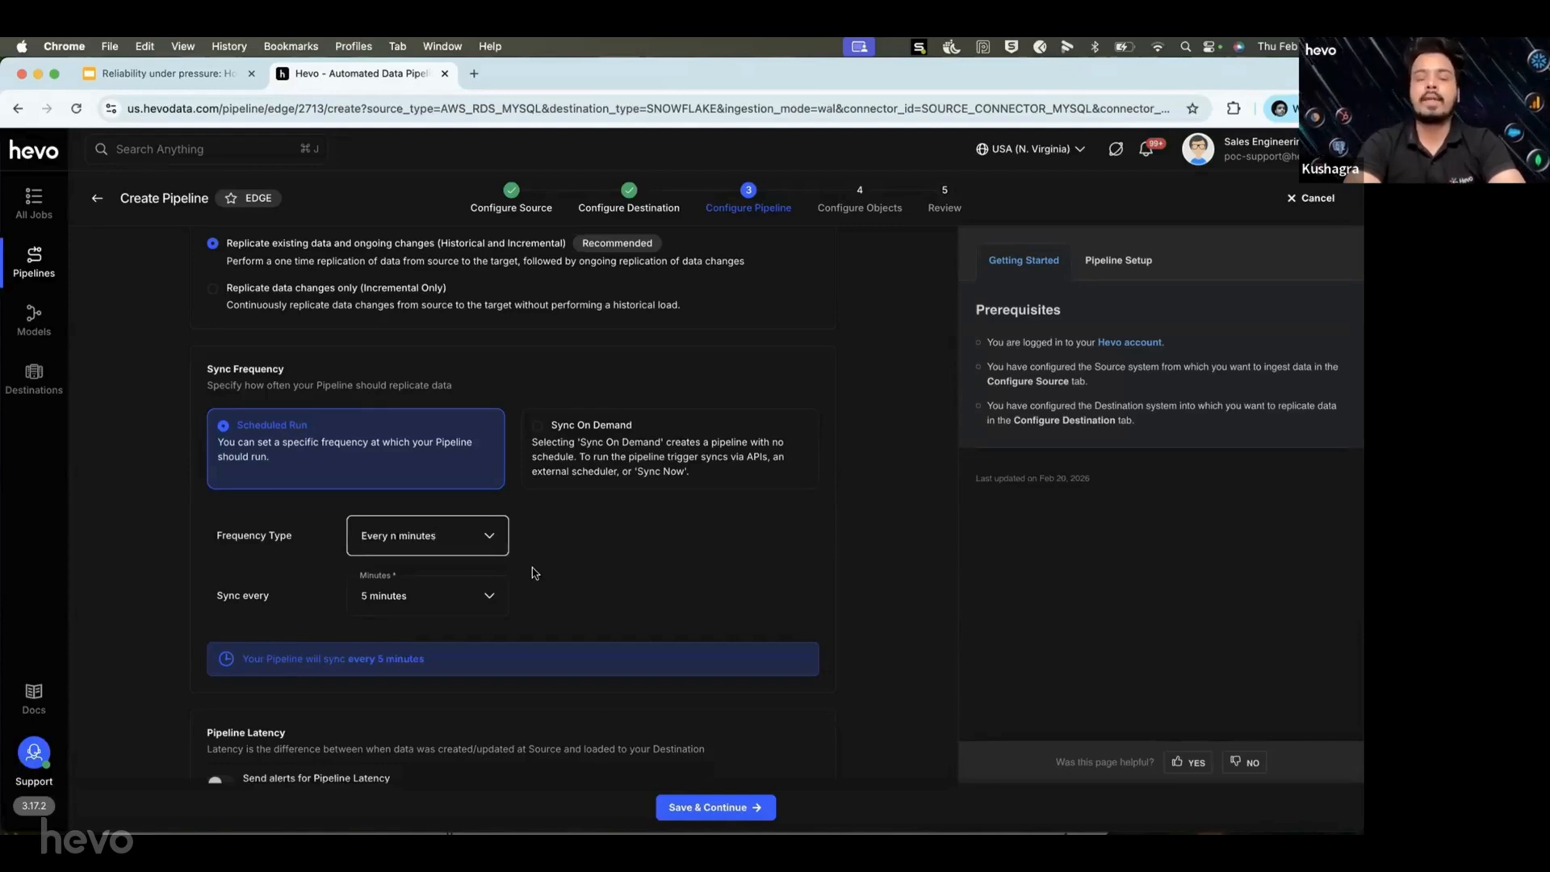
click(490, 597)
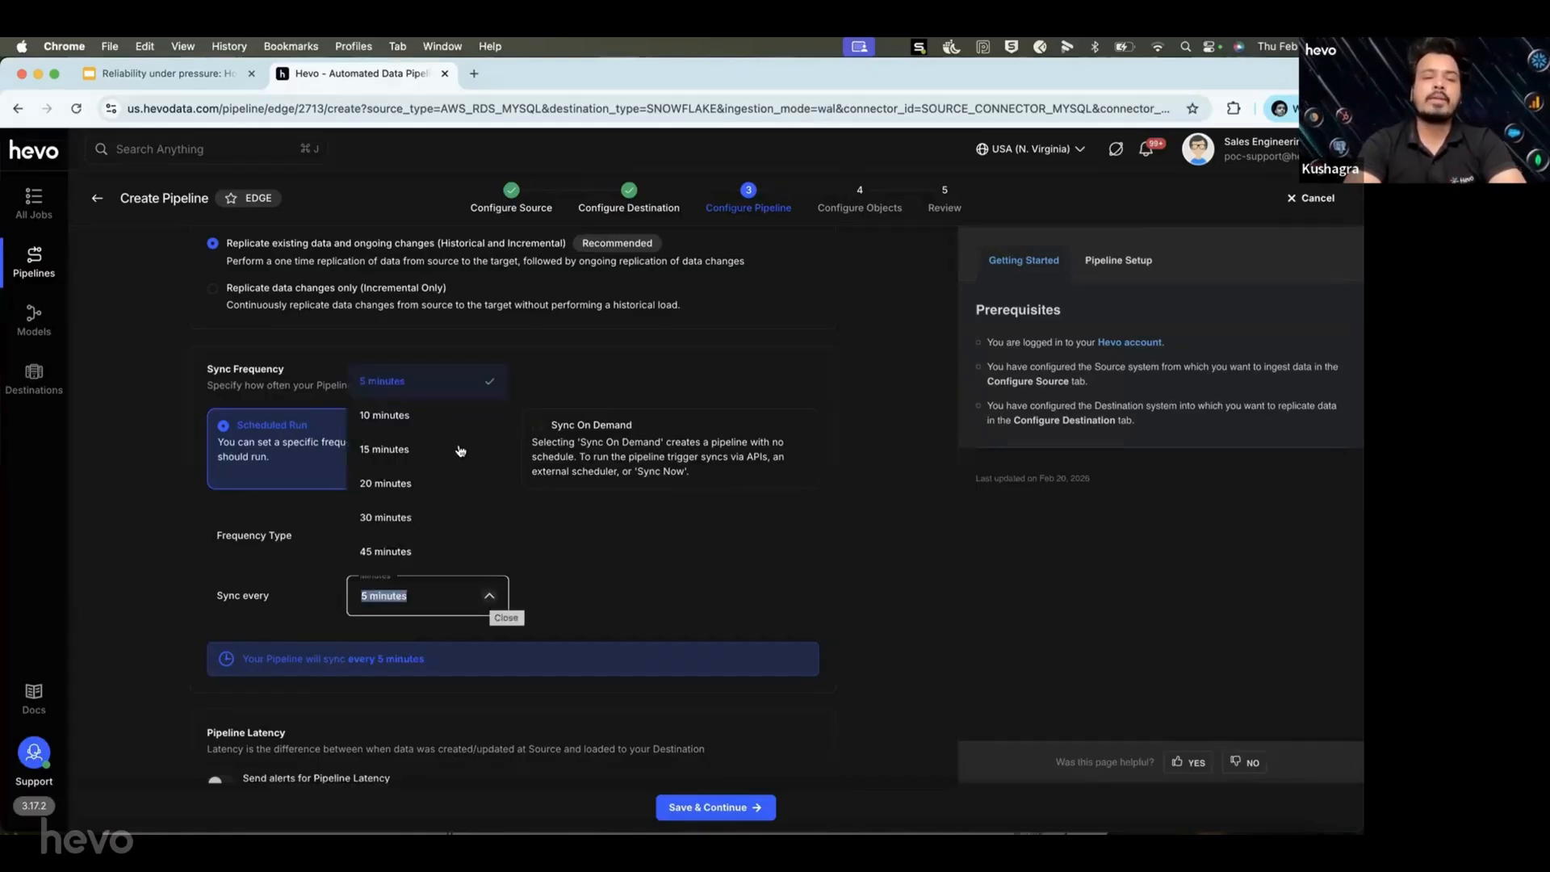
click(584, 547)
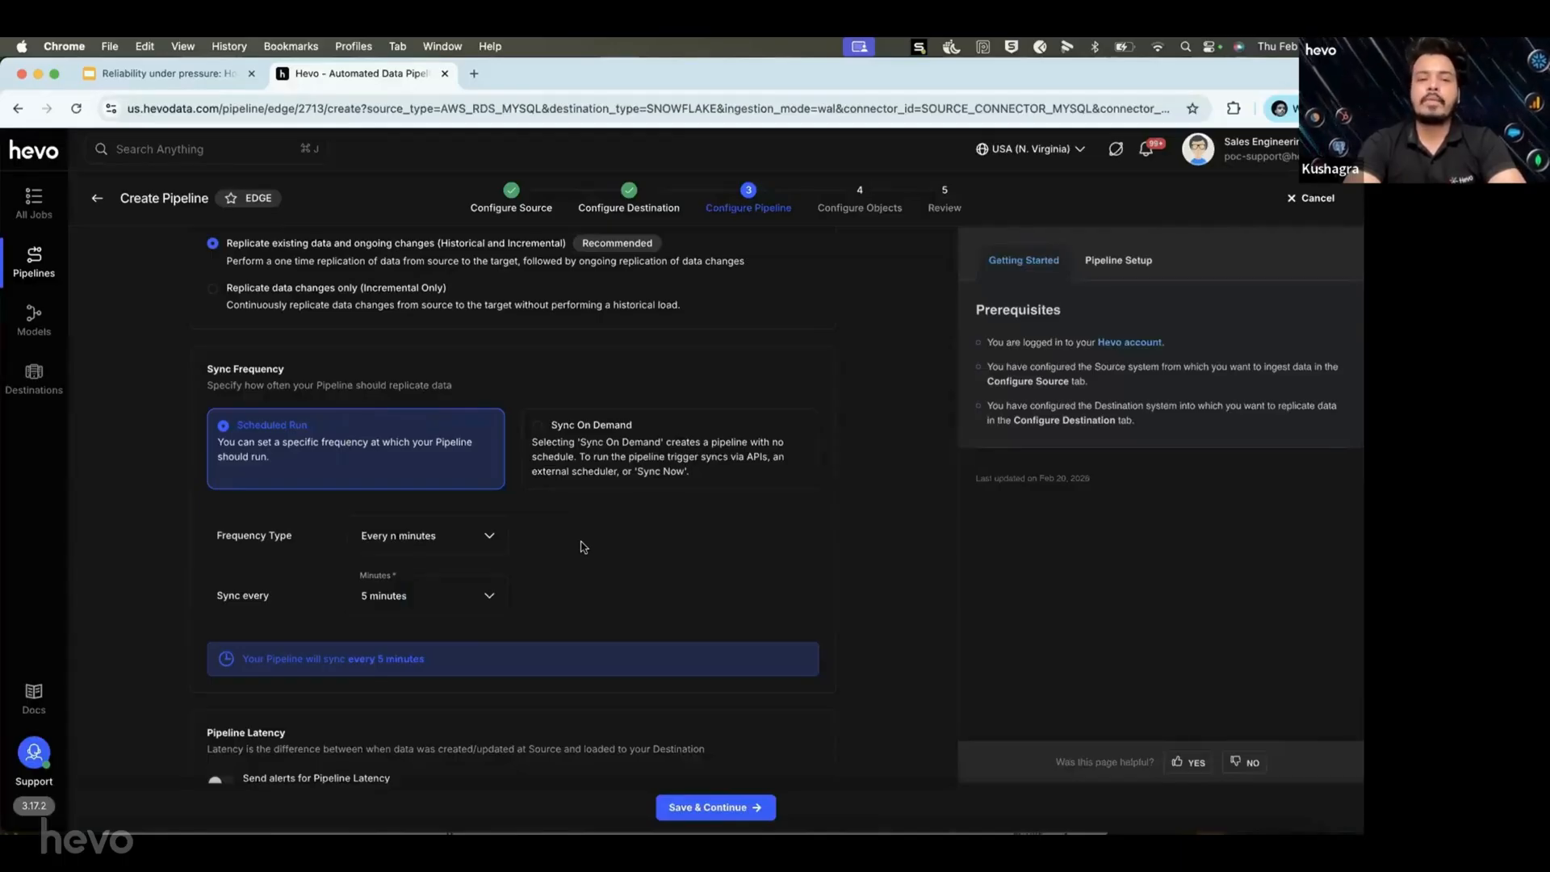
click(497, 539)
click(564, 550)
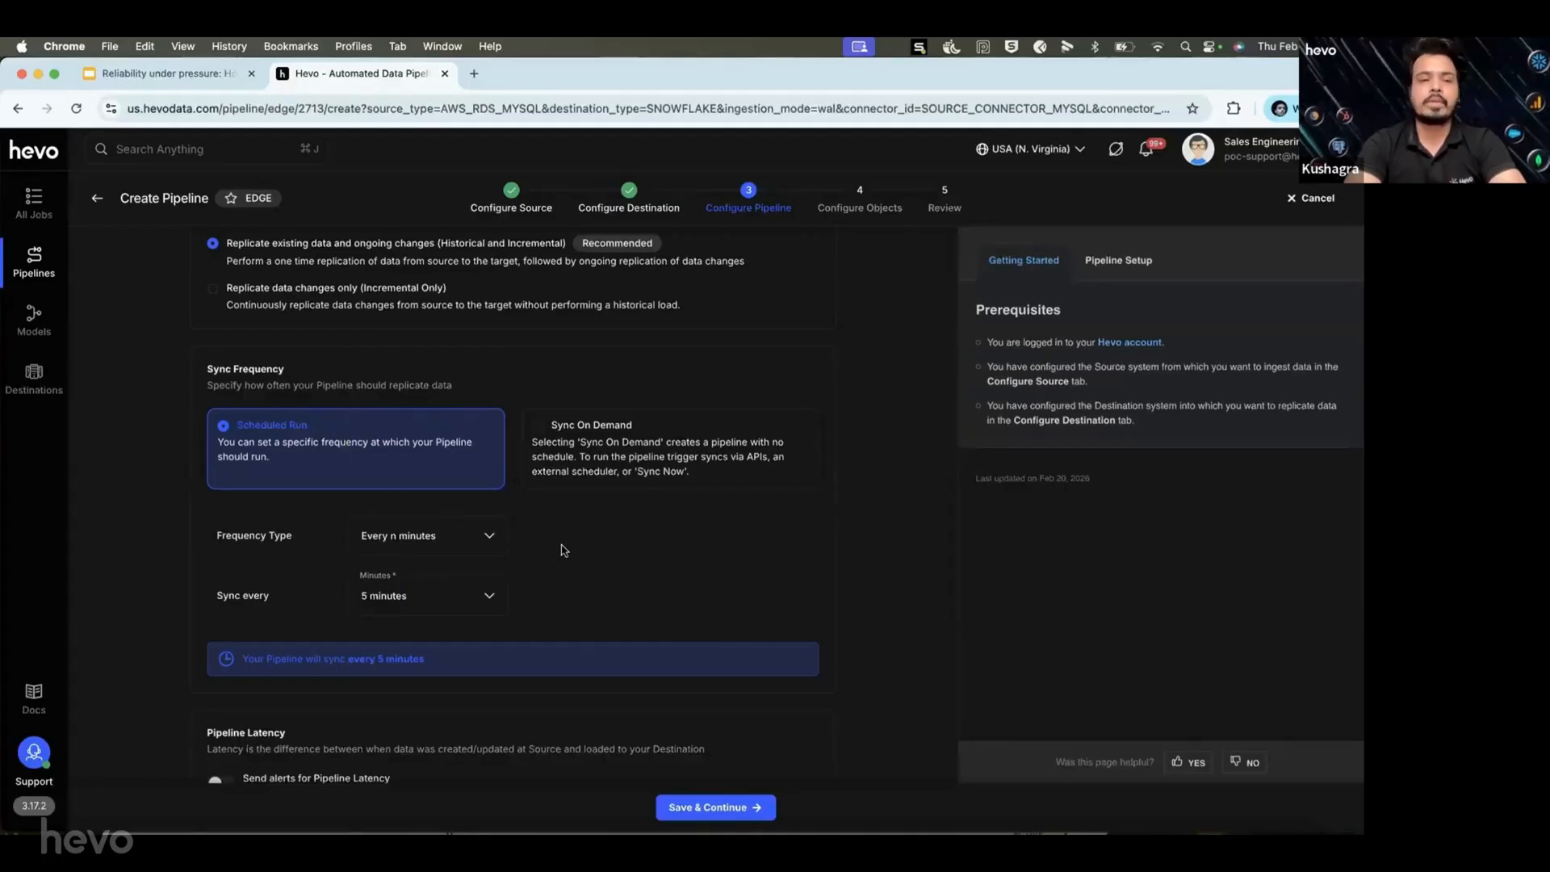
scroll(564, 550, down, 1)
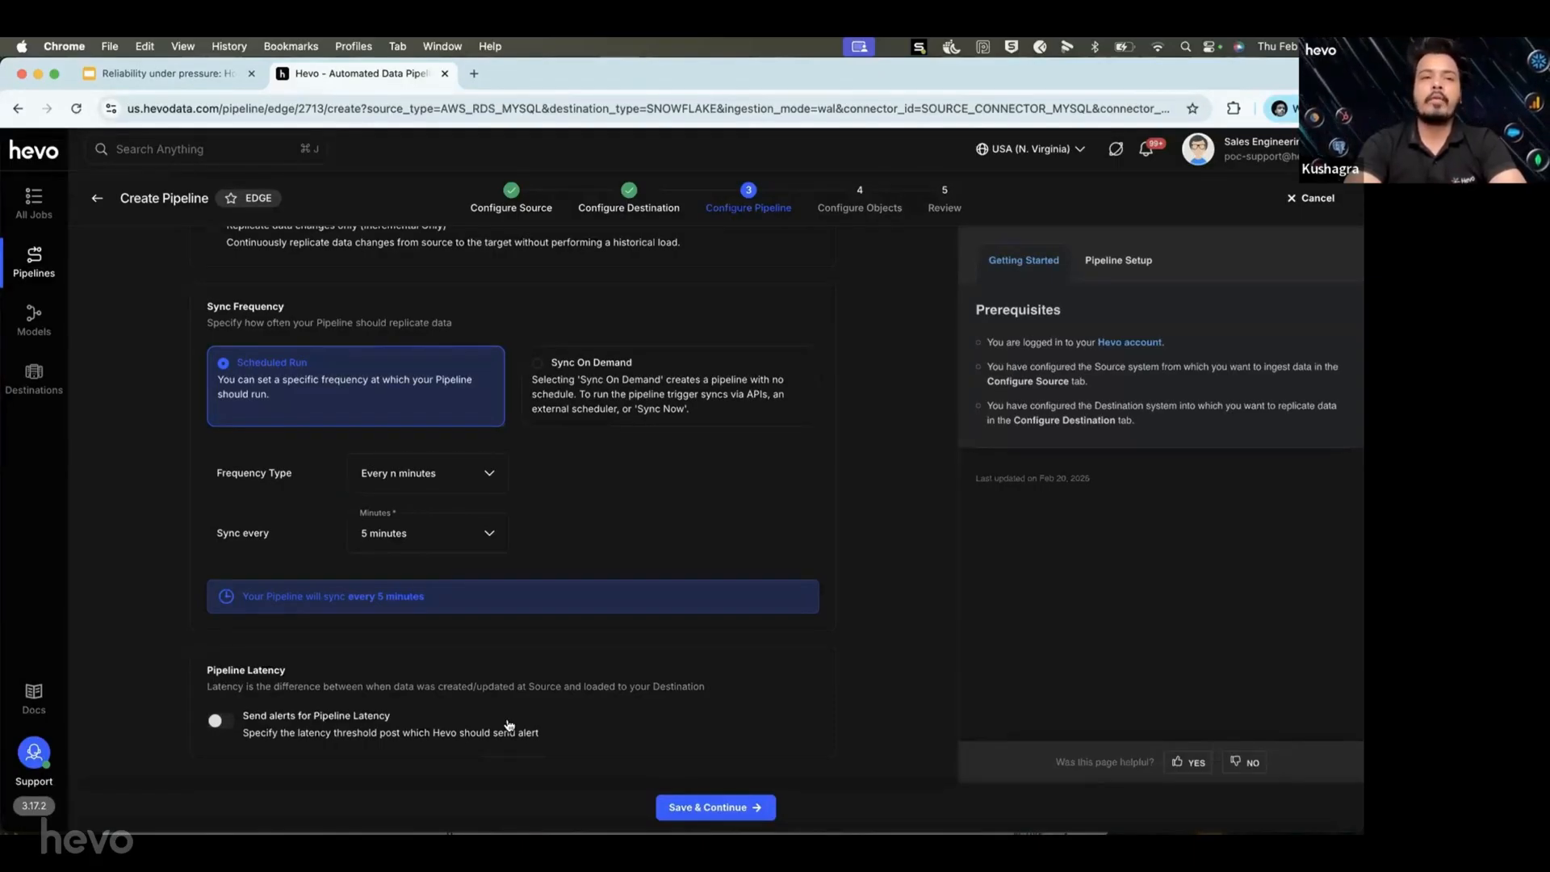
click(219, 719)
scroll(375, 731, down, 1)
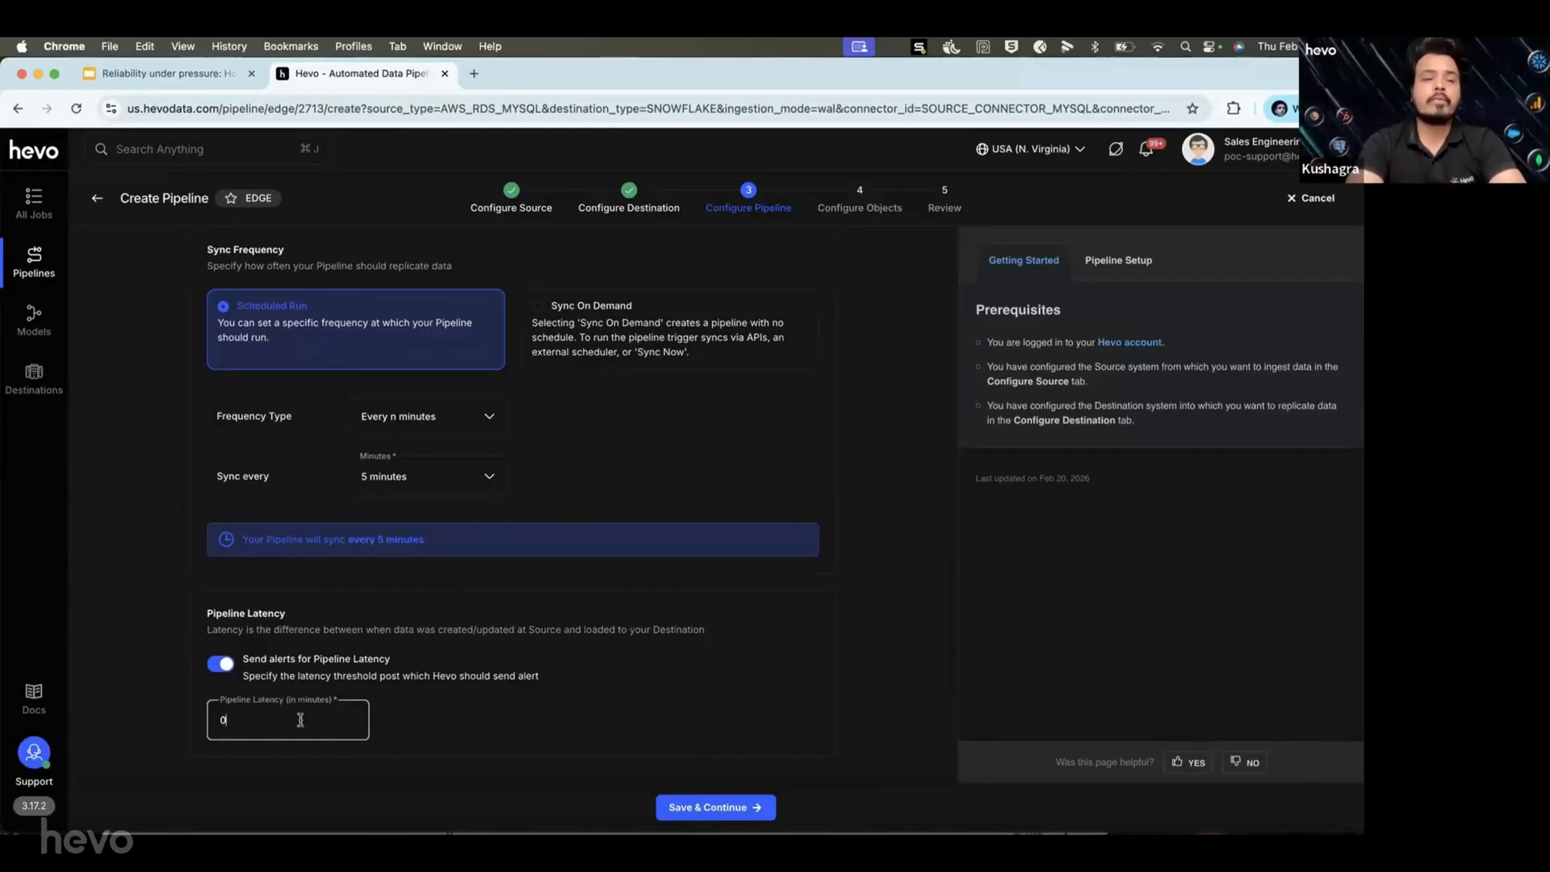
click(300, 719)
key(BackSpace)
text(3)
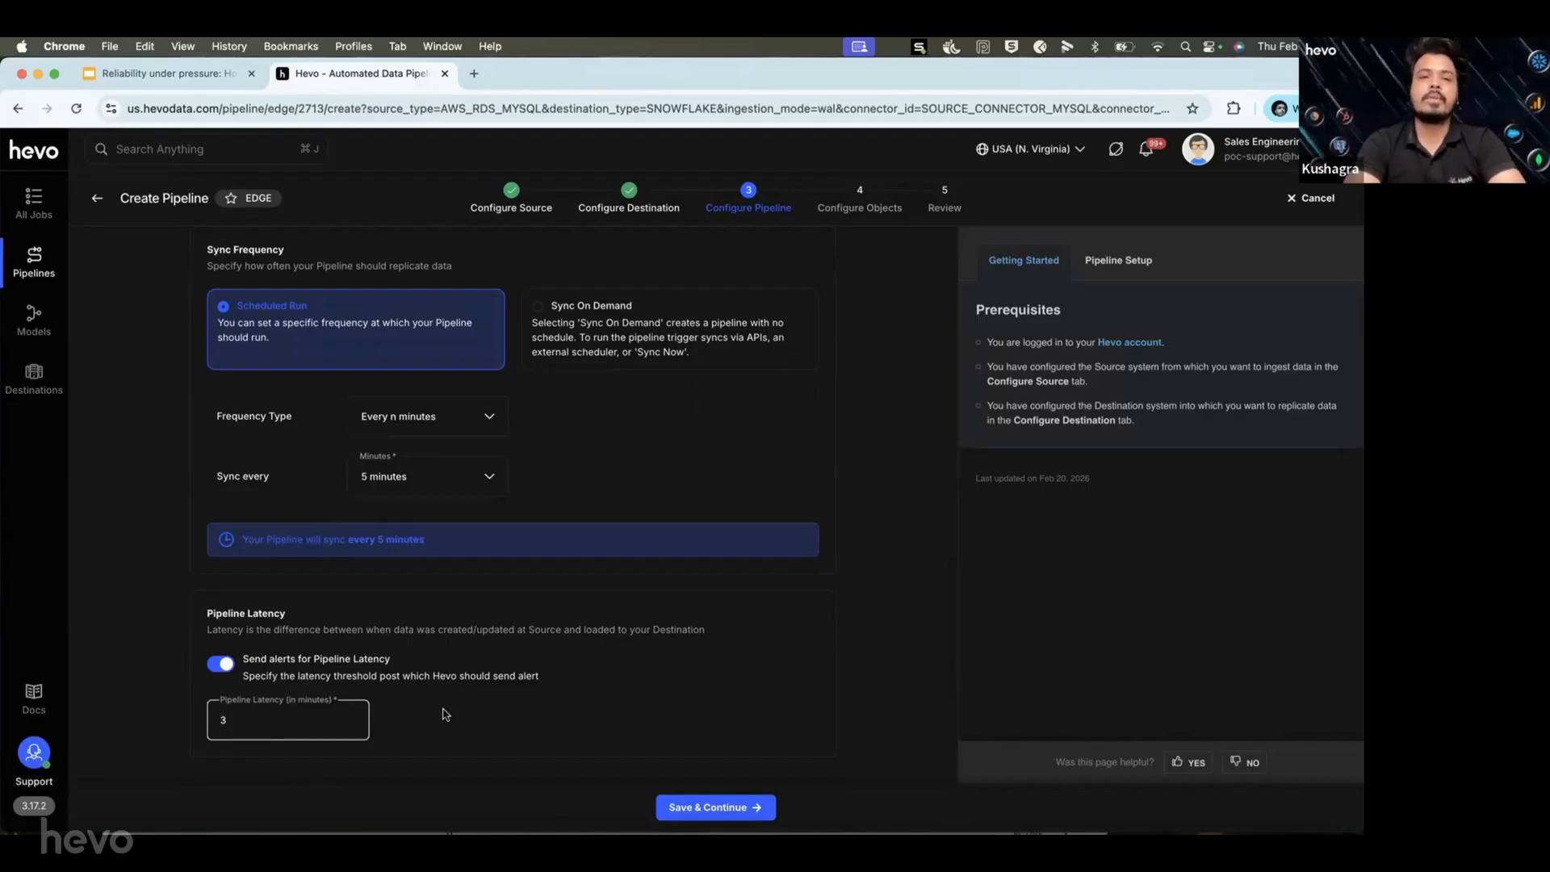
click(220, 664)
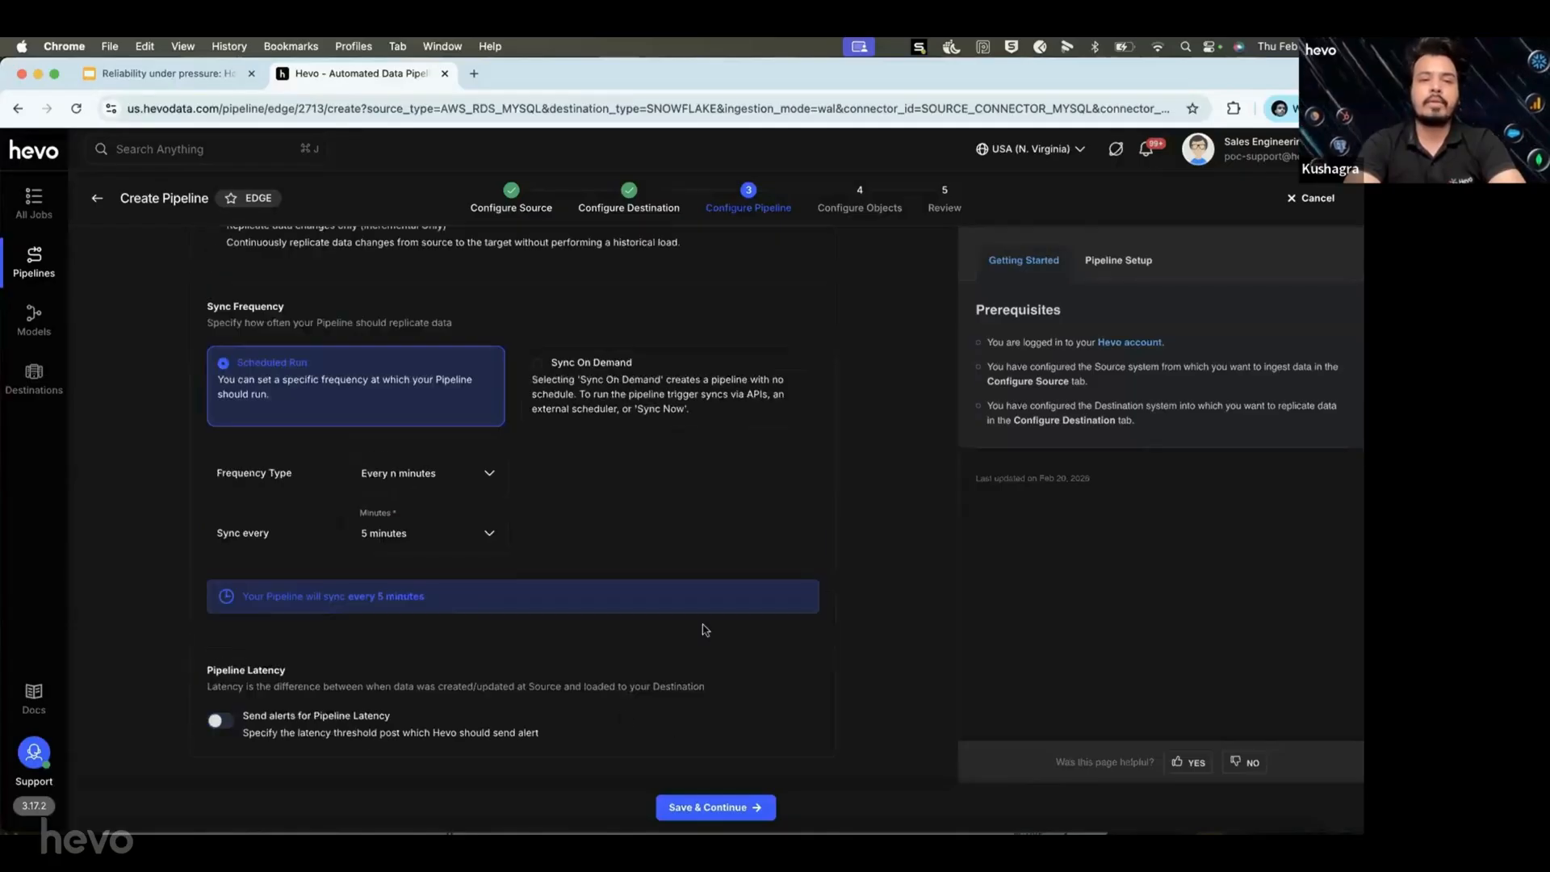
scroll(706, 629, up, 2)
scroll(706, 630, down, 3)
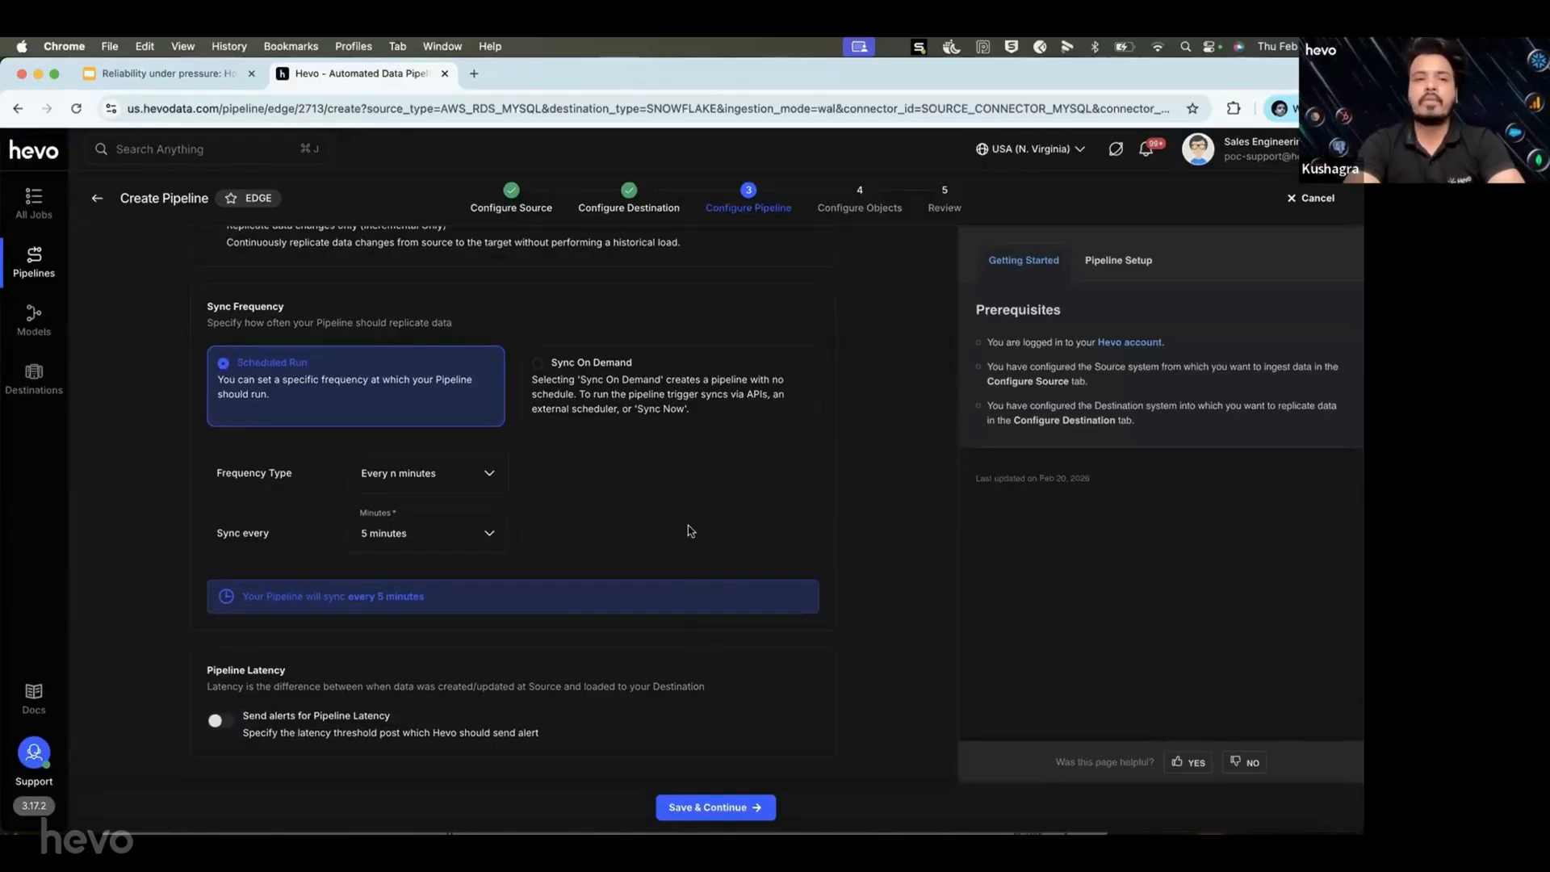
Save pipeline settings, select all 25 objects, and edit add_nullable_to_composite_hist's fields.
click(712, 807)
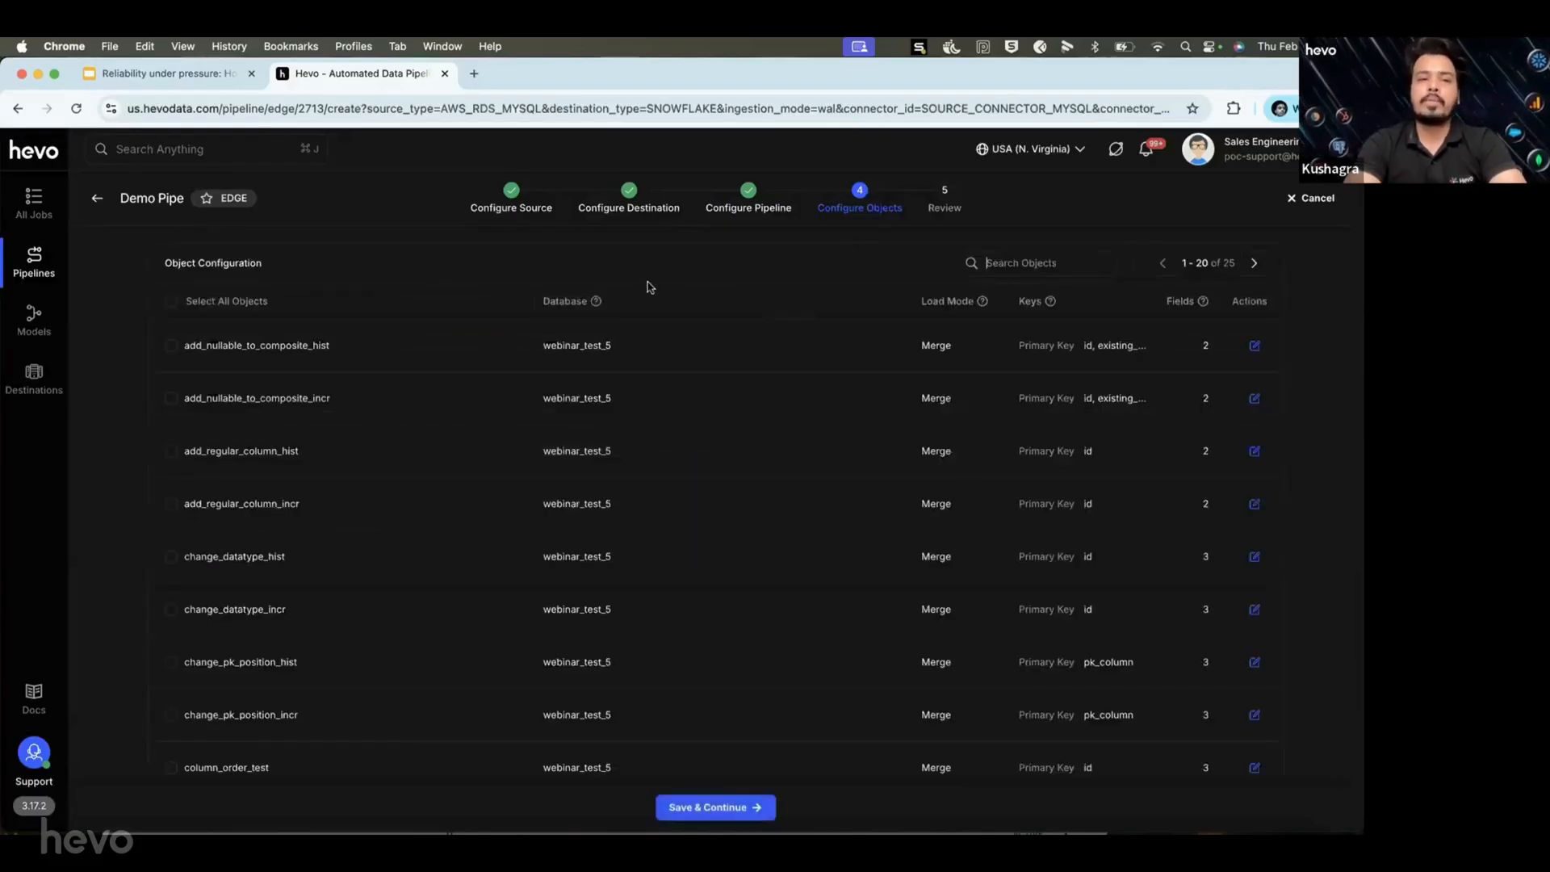
click(170, 301)
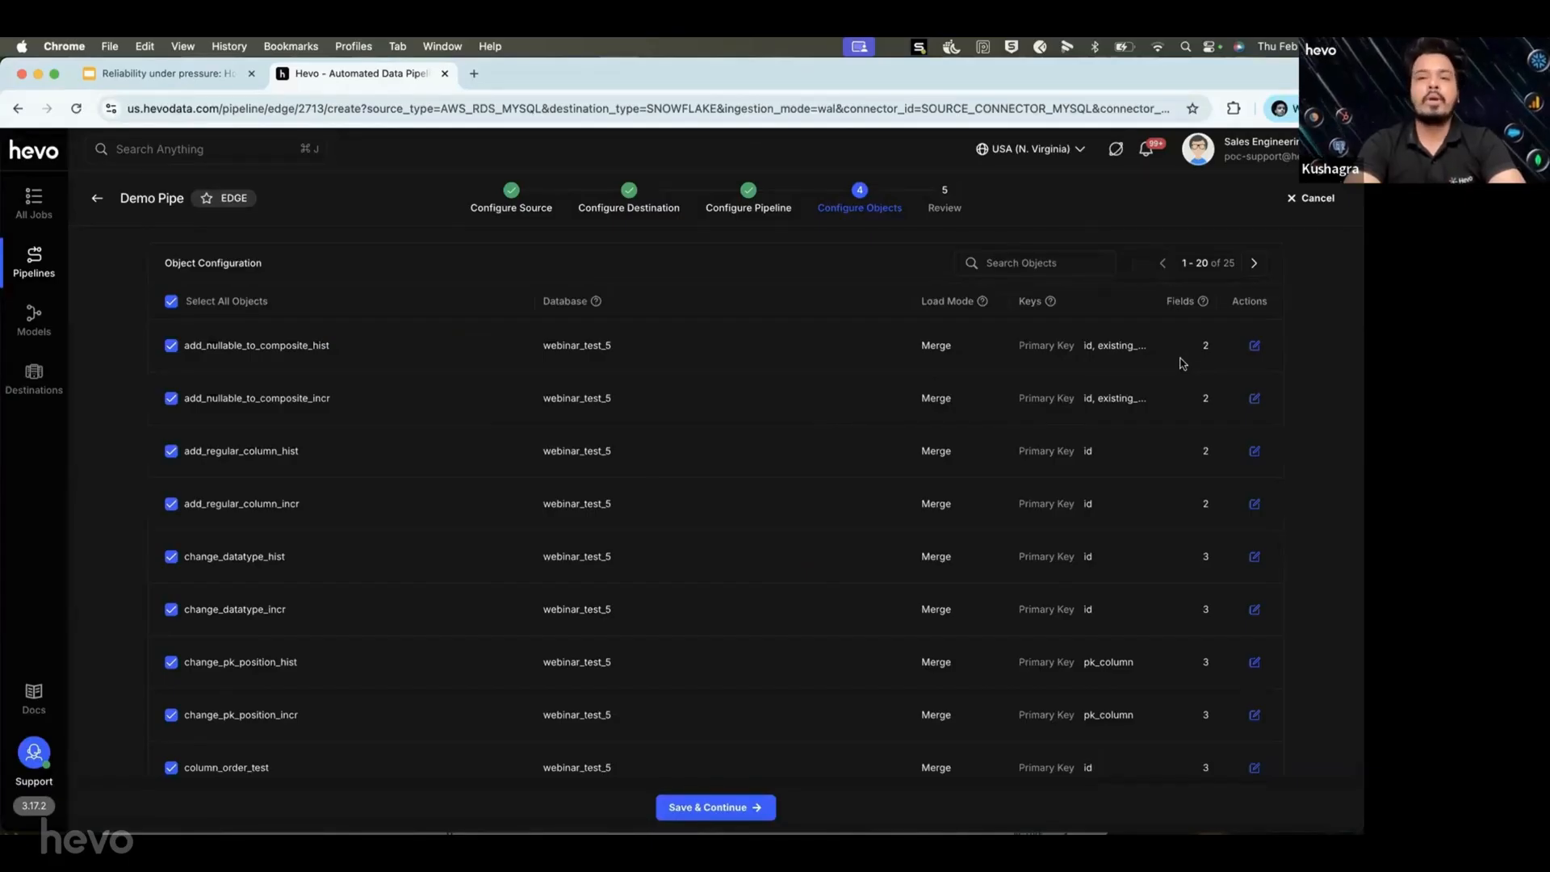
click(1254, 347)
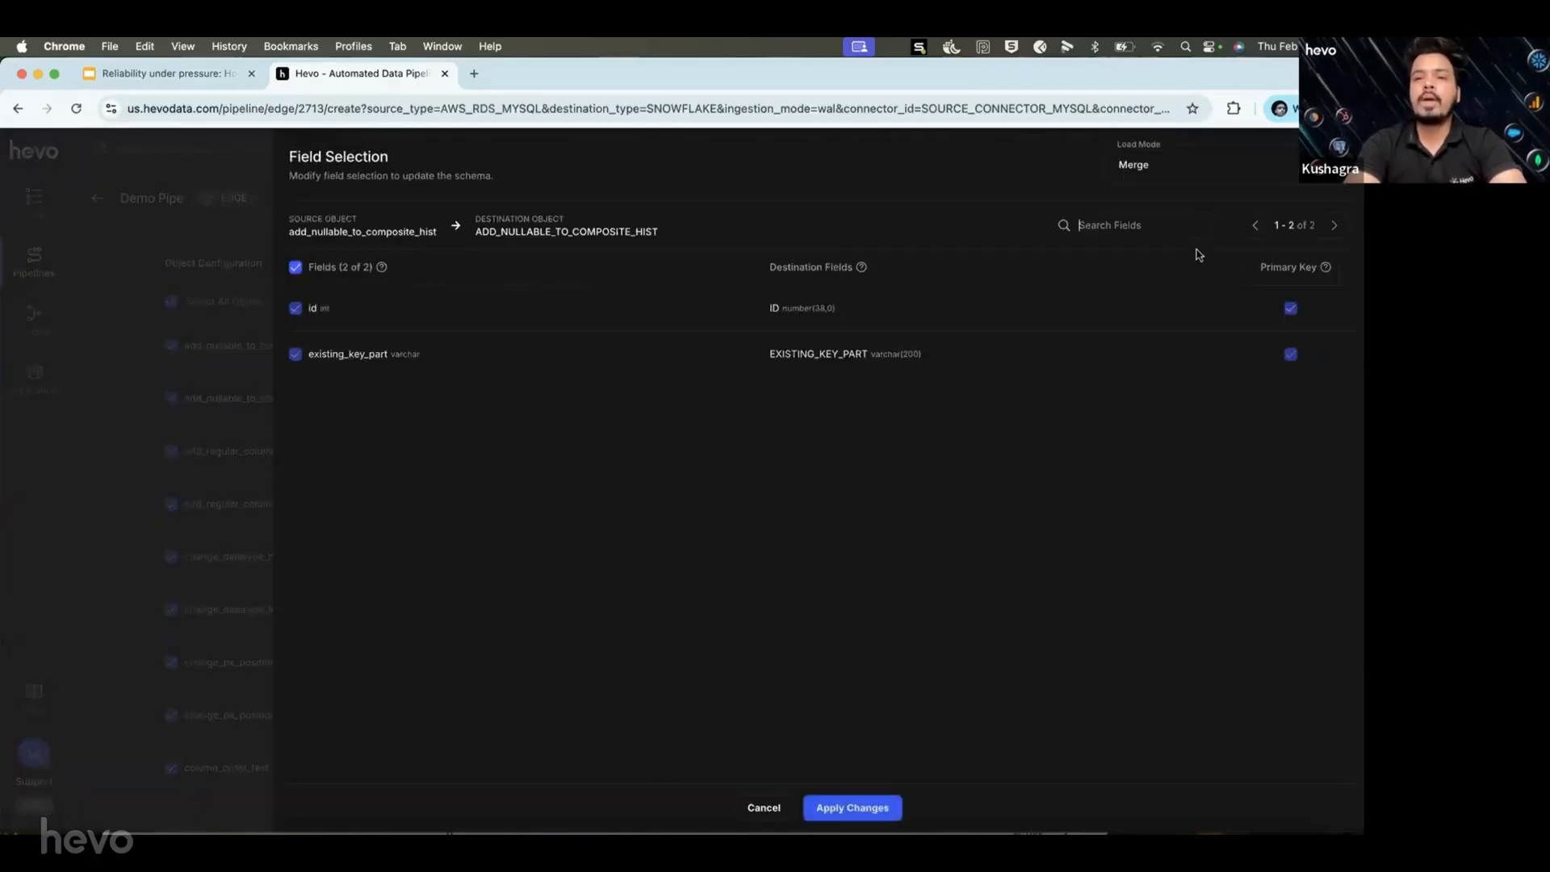
Keep Merge load mode for add_nullable_to_composite_hist and cancel the Field Selection panel.
click(1220, 183)
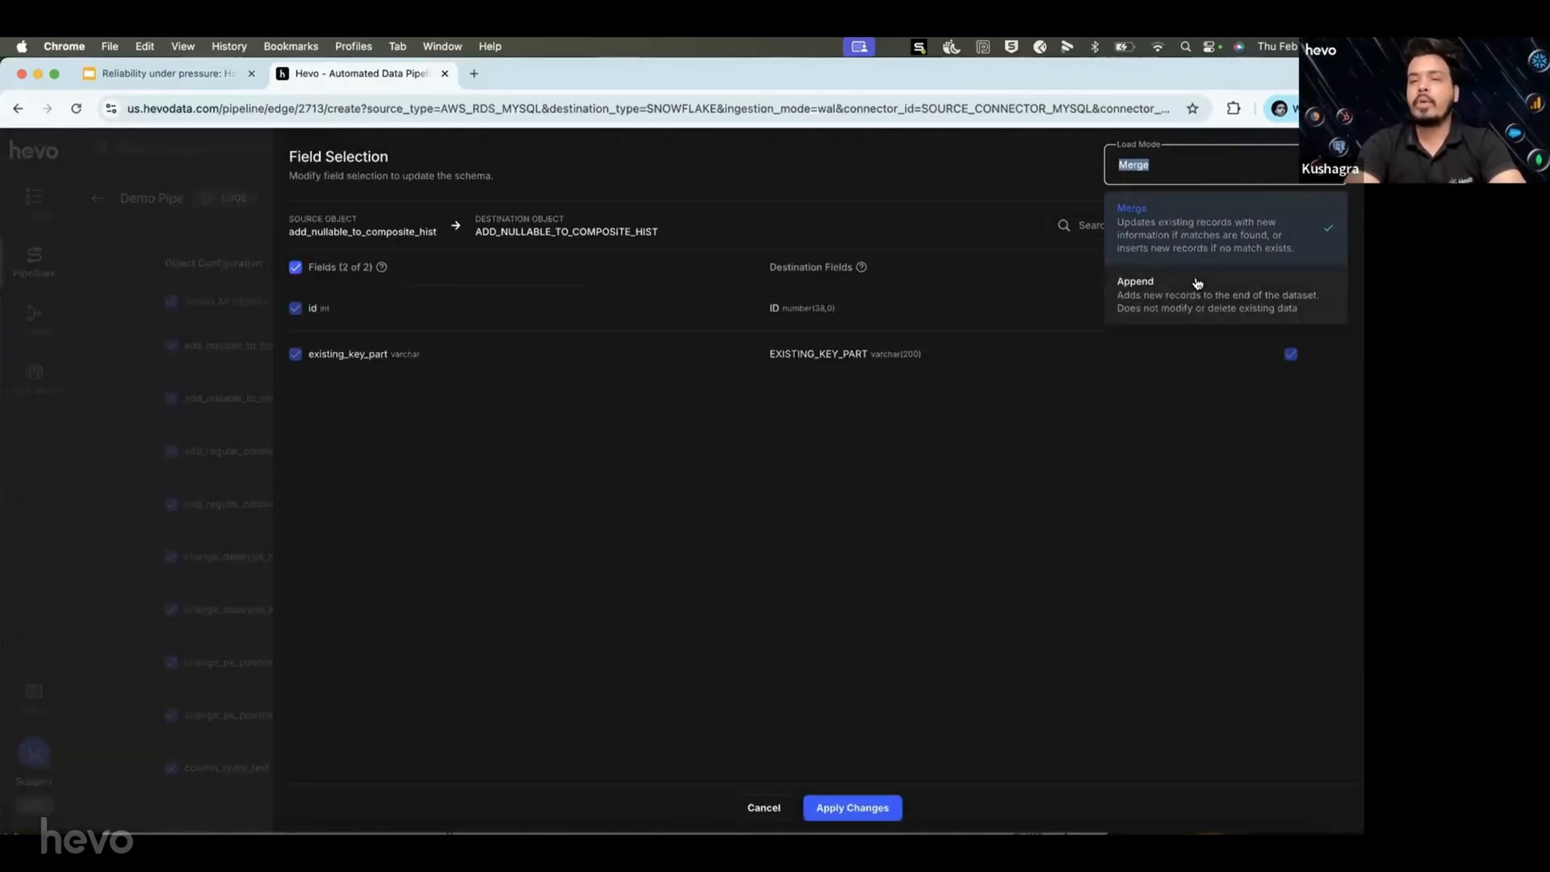
click(1074, 165)
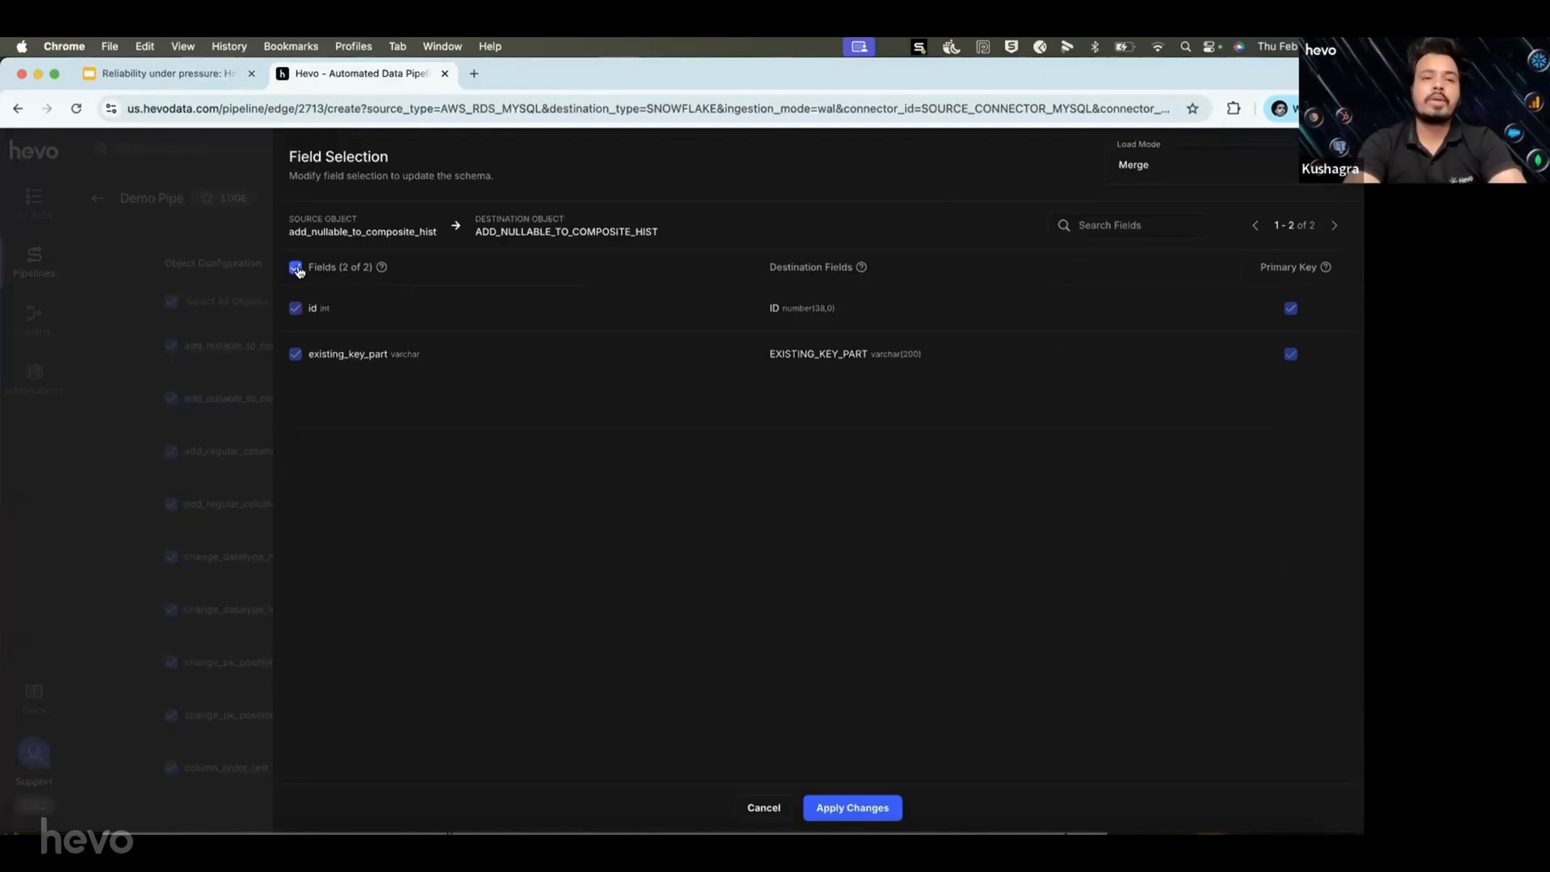
click(763, 808)
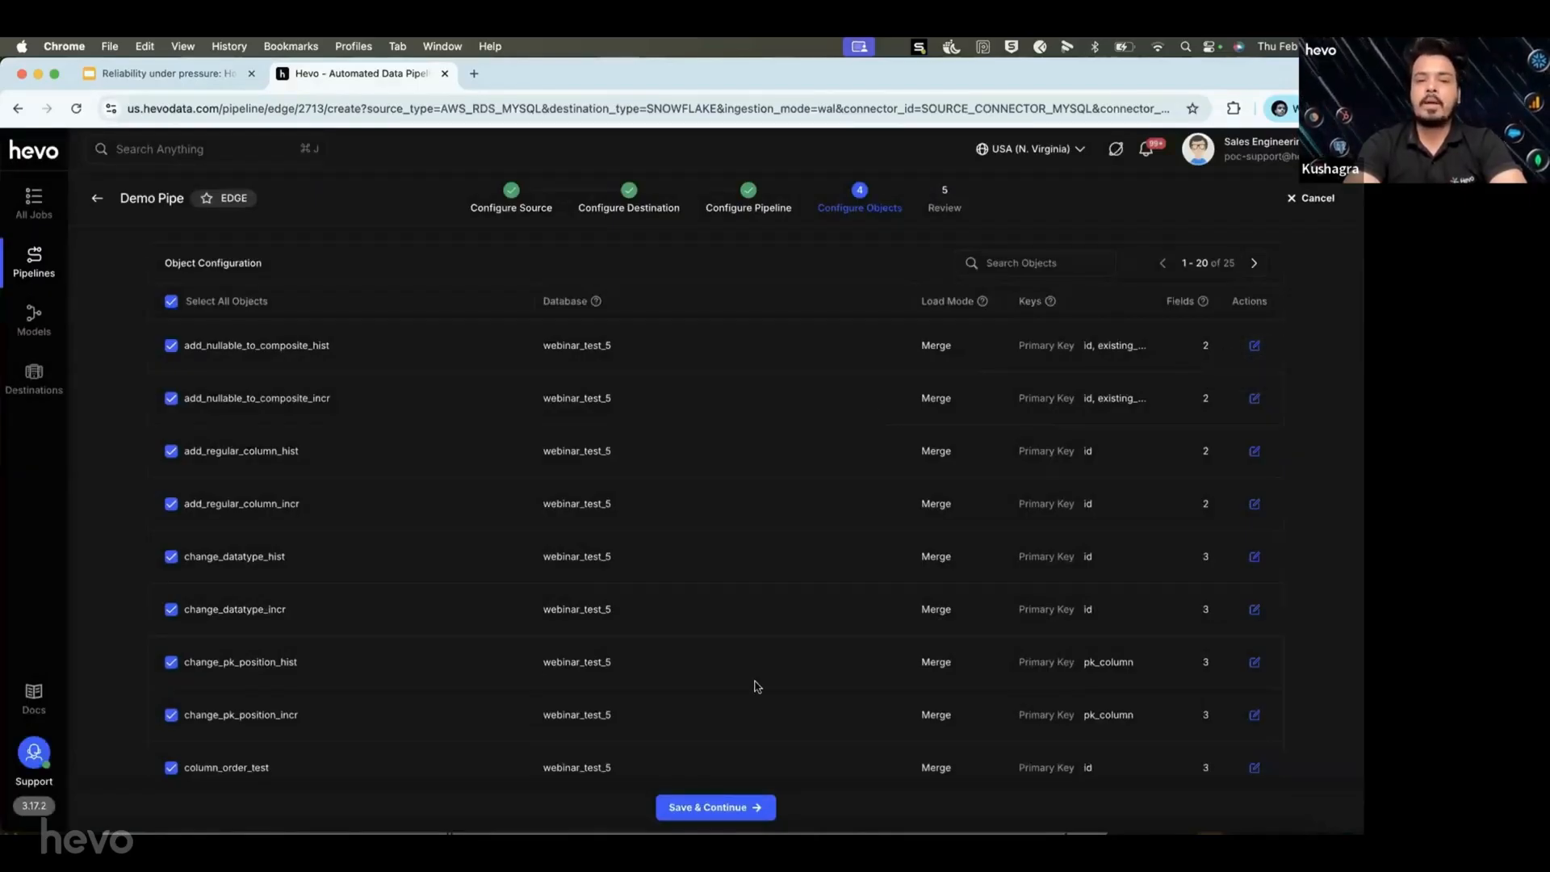
Confirm the 25 selected objects, review Demo Pipe's source, destination and pipeline summary, then save it.
click(726, 808)
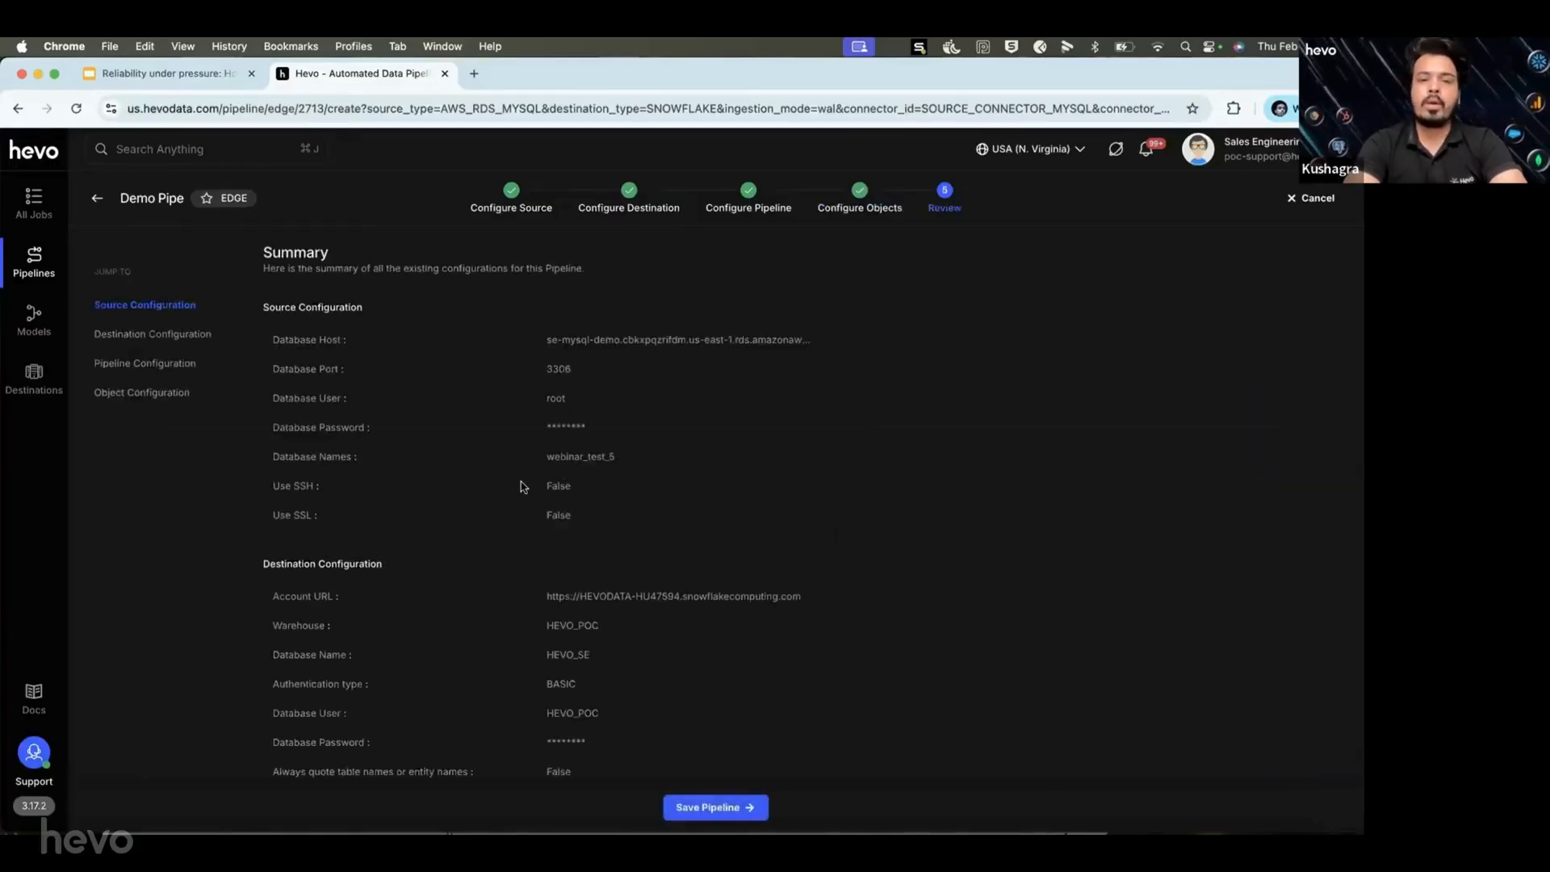
scroll(520, 484, down, 2)
scroll(521, 485, down, 8)
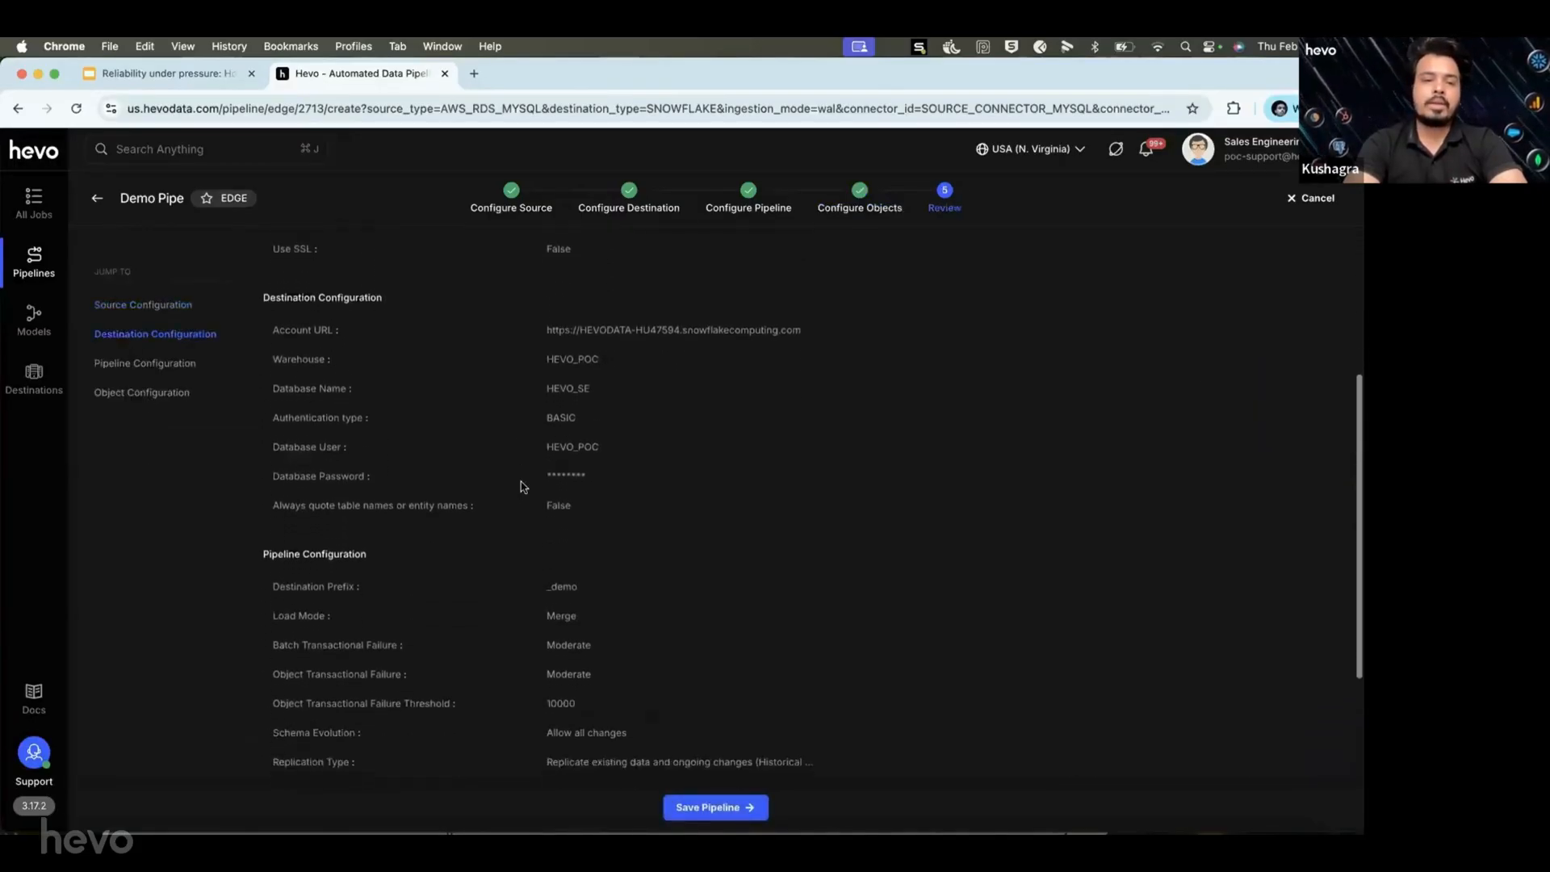
scroll(521, 486, up, 10)
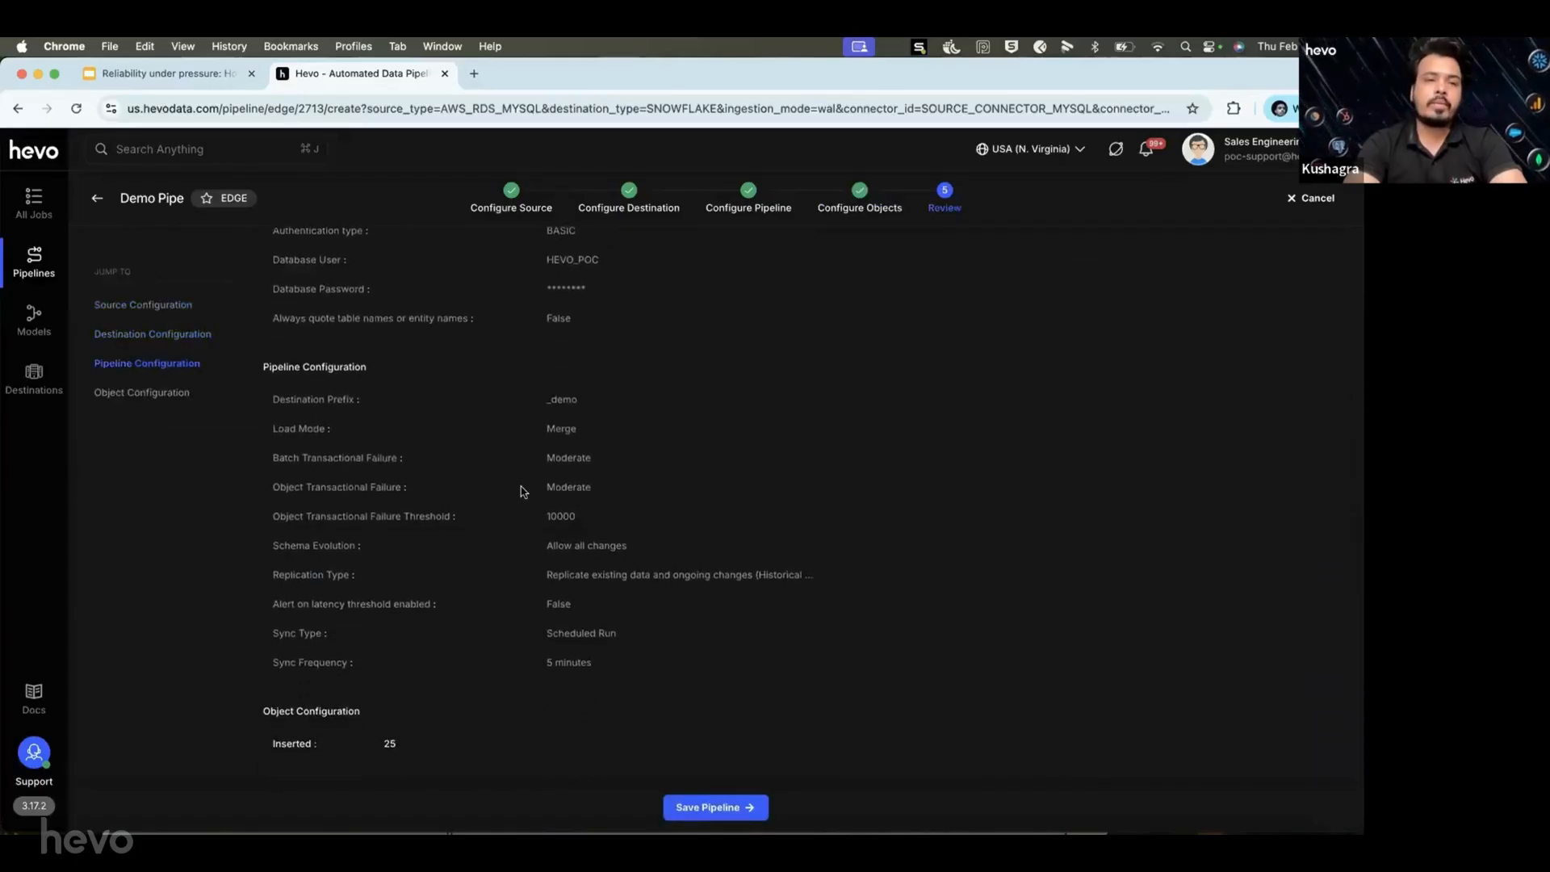
scroll(521, 490, down, 9)
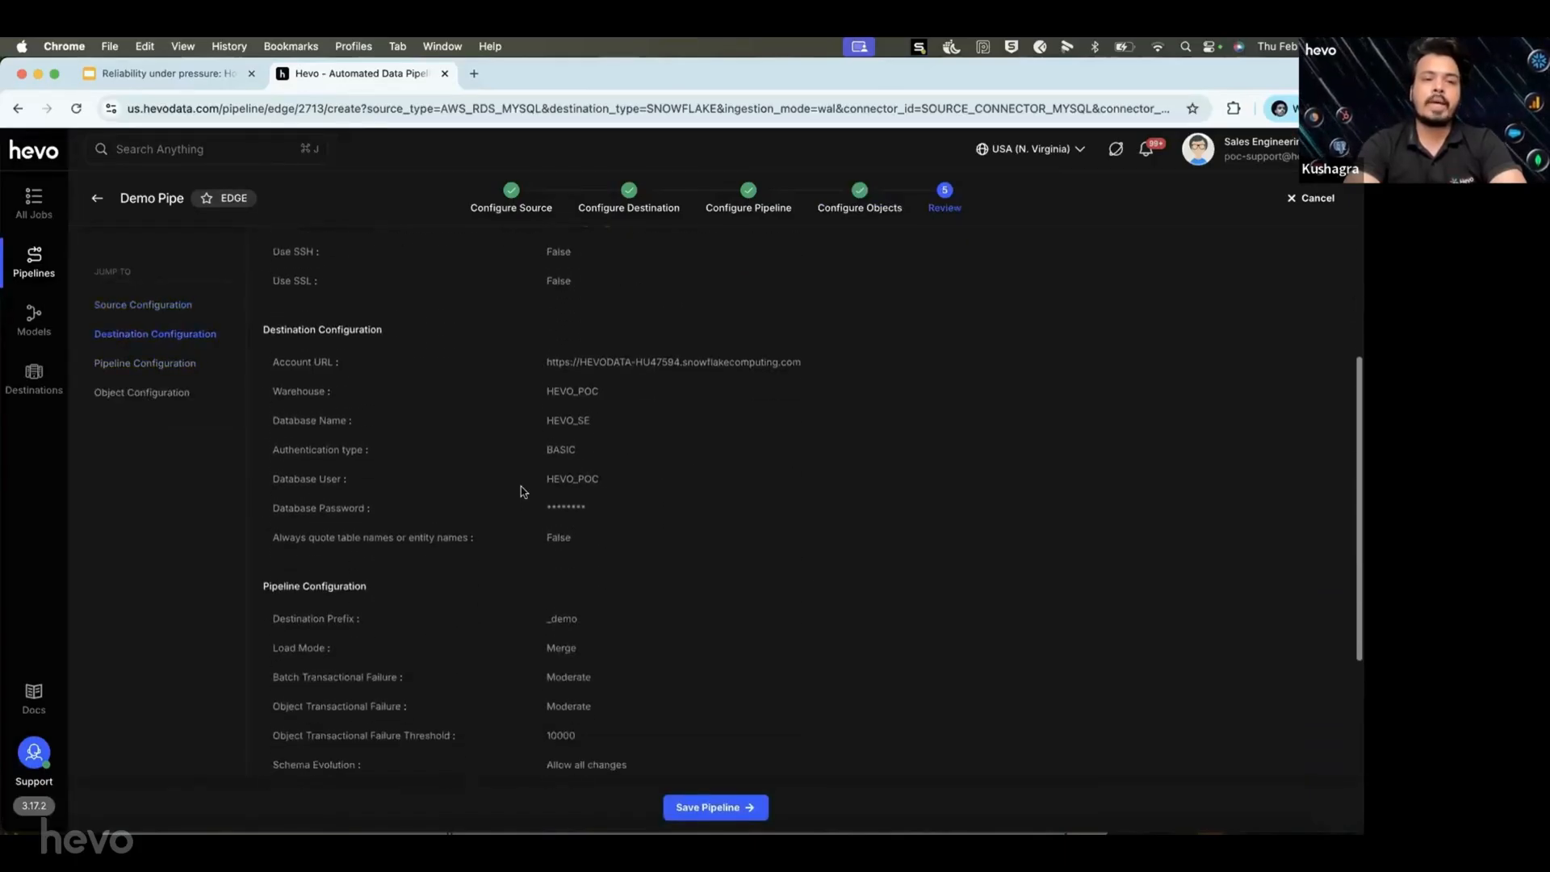
scroll(521, 490, down, 1)
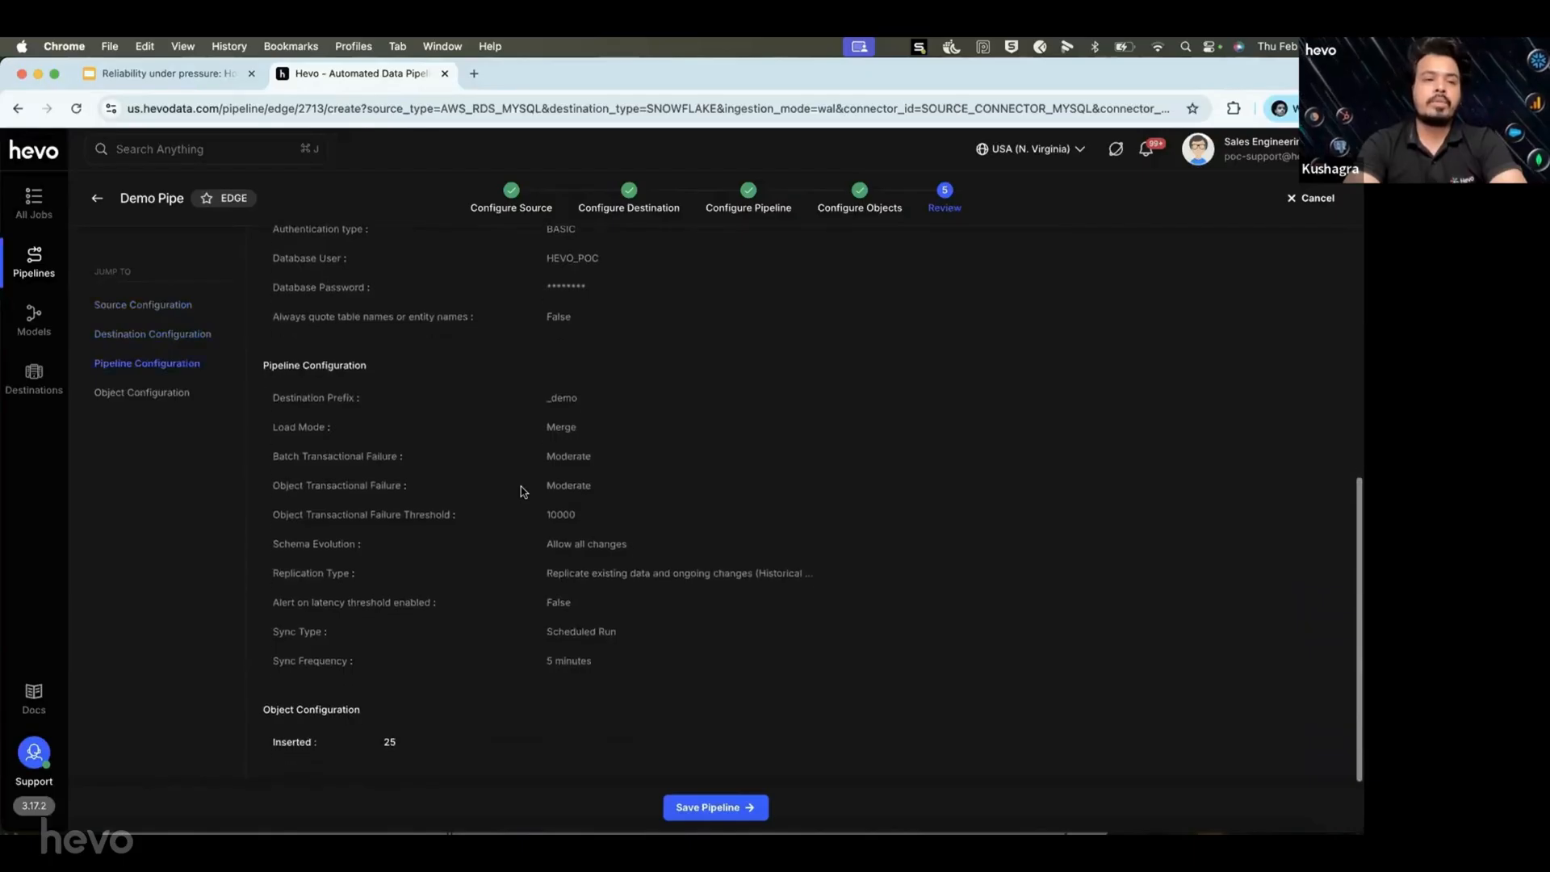
click(709, 808)
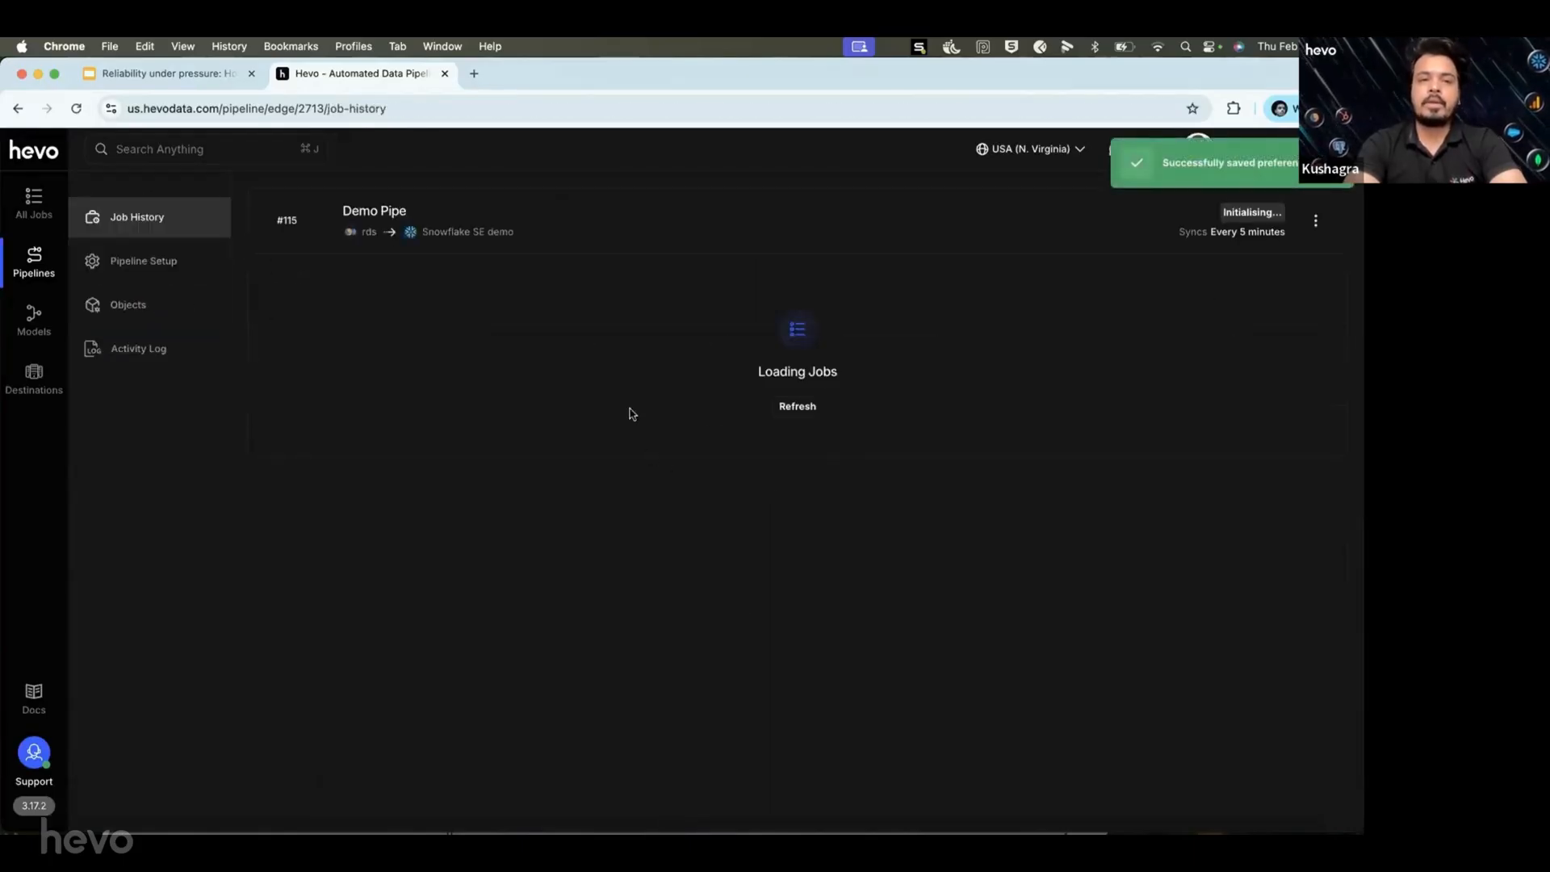
Go from Demo Pipe's Job History to the Alerts Preferences page.
click(40, 267)
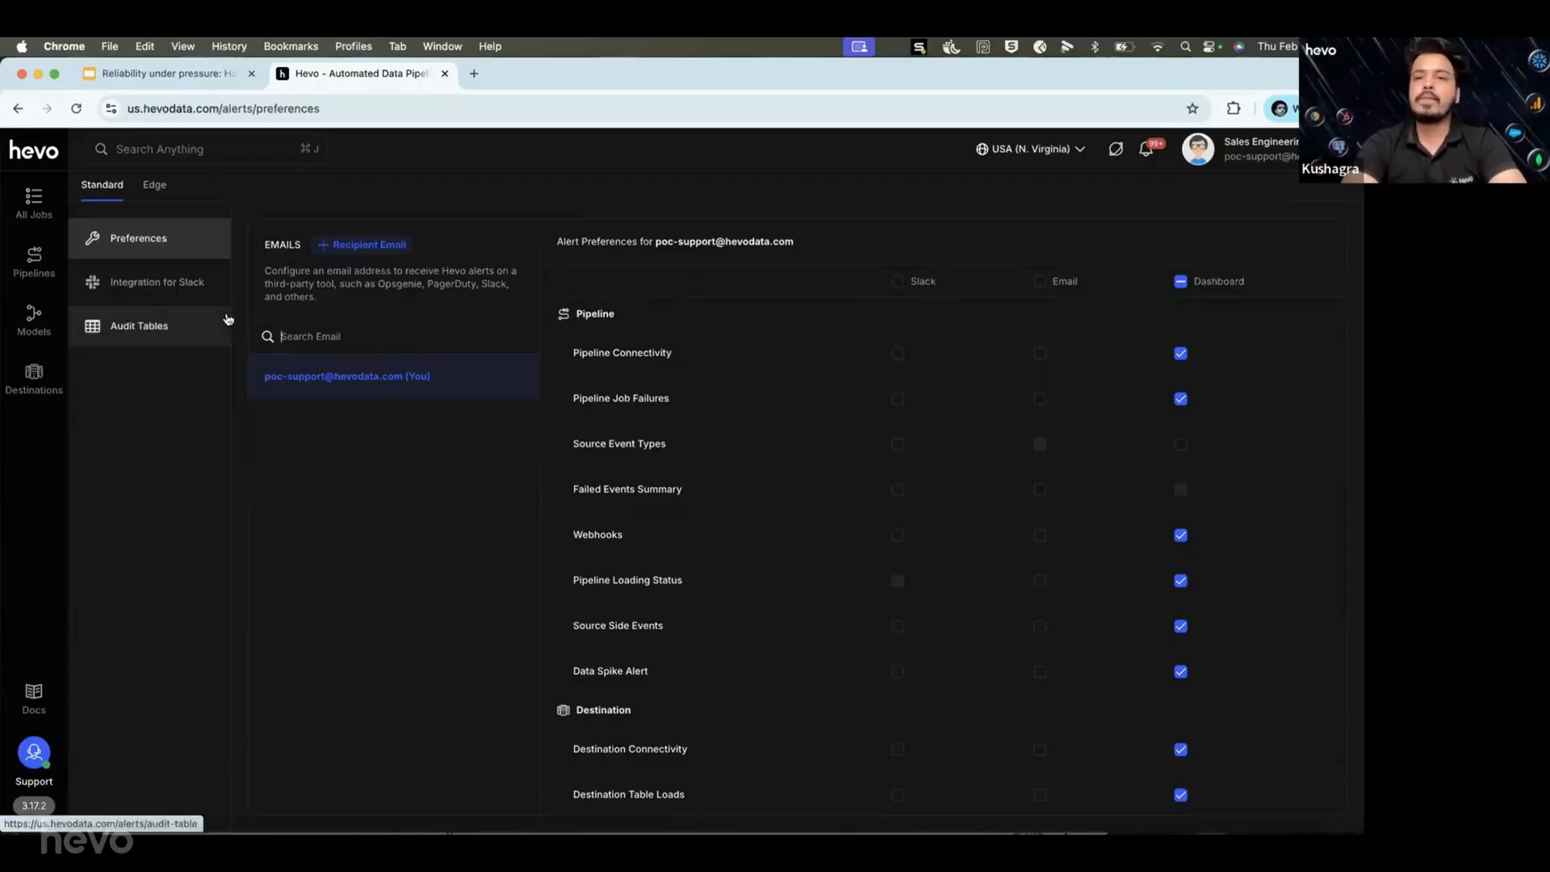